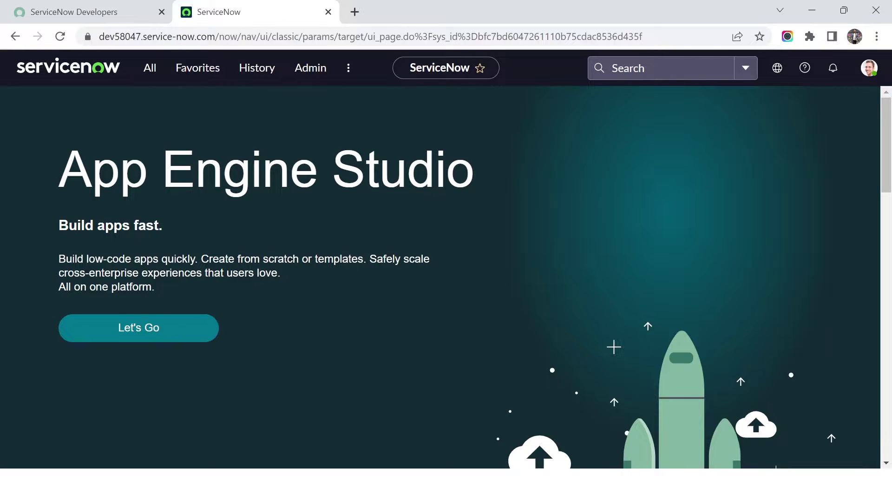
- Open the list of all dictionary entries using the navigator filter "sys_dictionary.list"
click(149, 68)
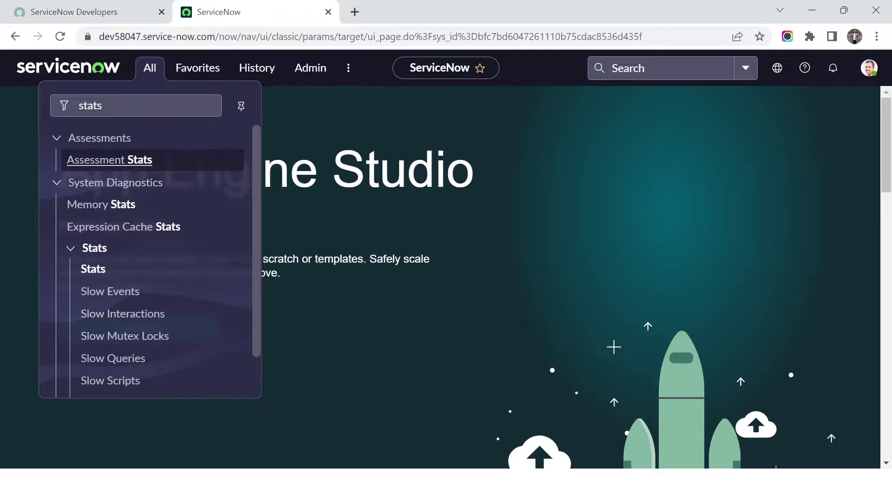
double_click(91, 105)
text(dict)
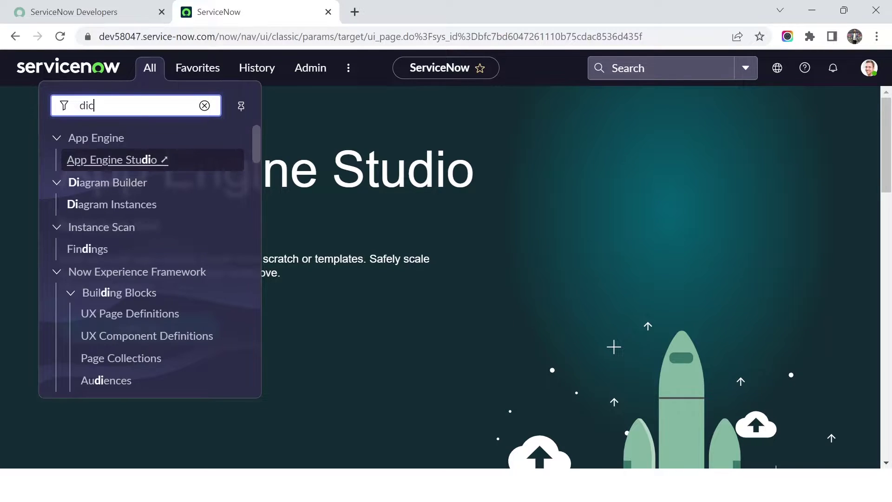
key(BackSpace)
key(BackSpace)
key(BackSpace)
key(BackSpace)
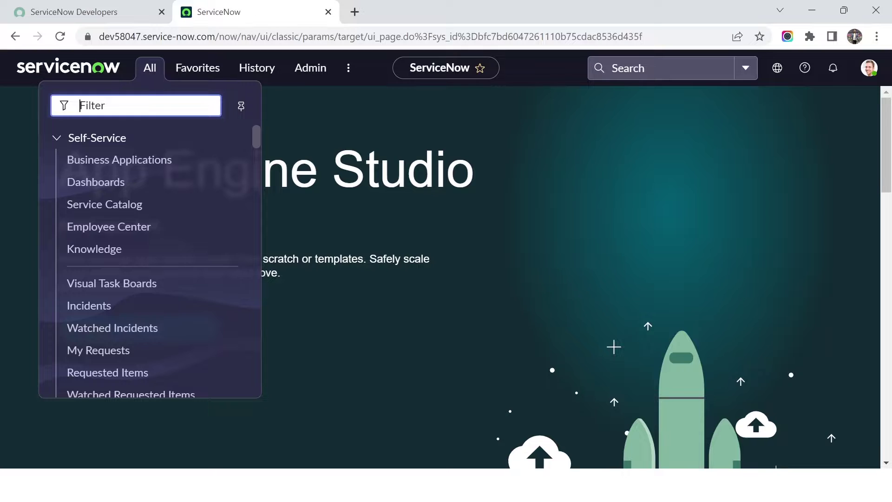
text(sys_)
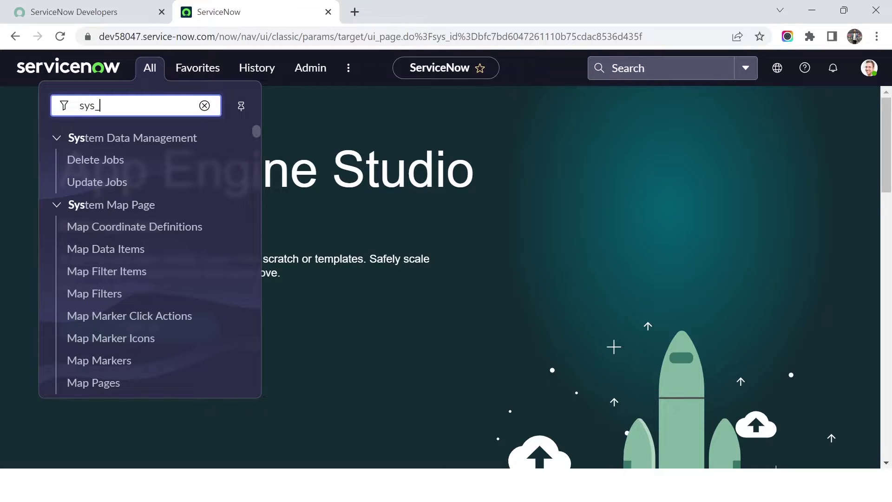
text(diction)
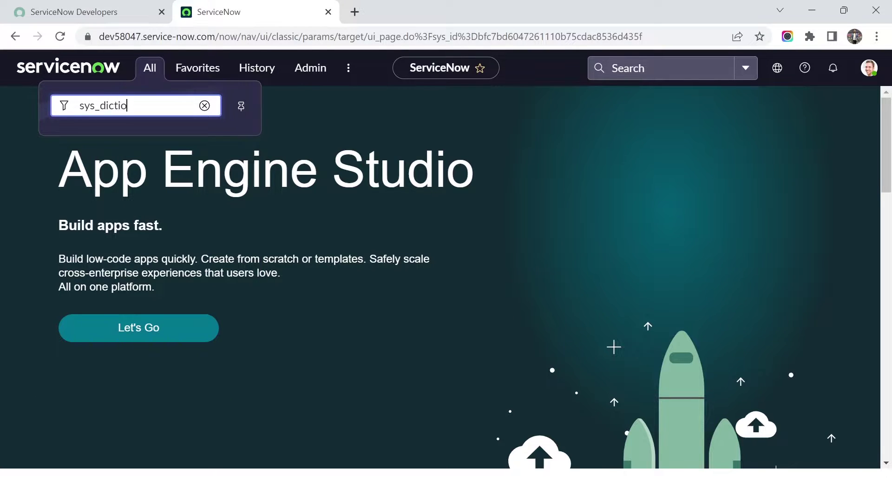
text(ary.list)
key(Return)
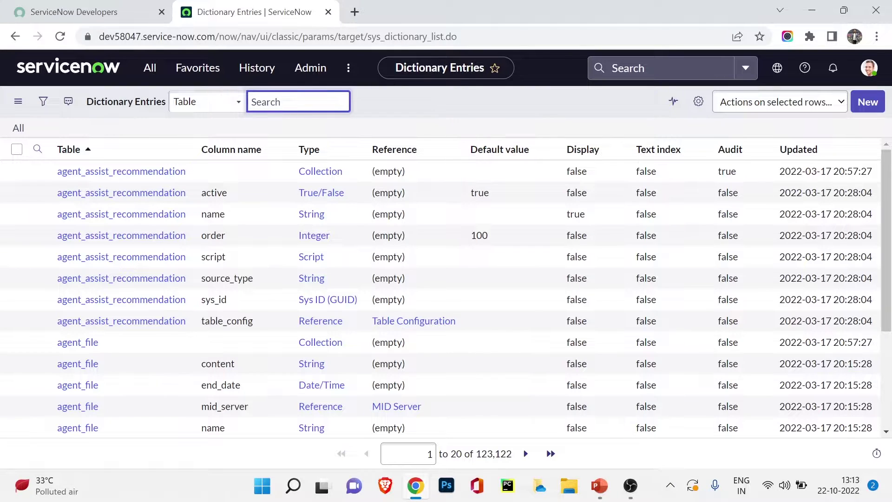
- Filter the dictionary entries by the table name "Incident" using the column search
click(38, 149)
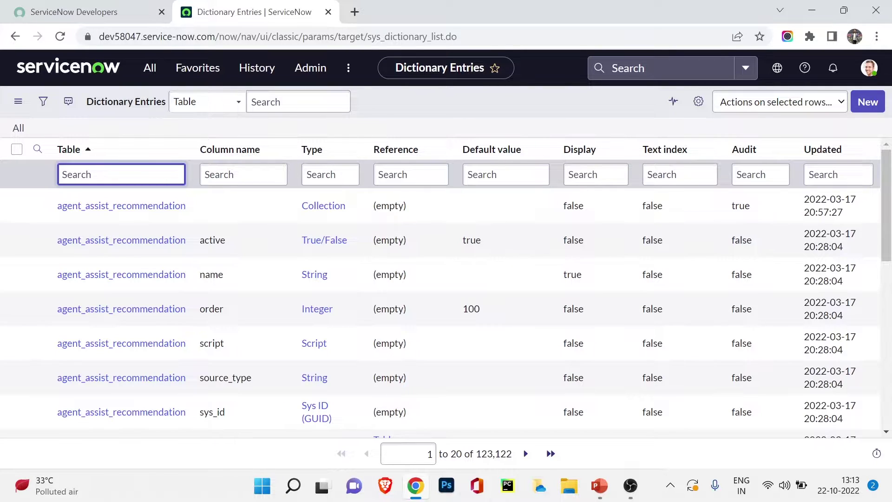
text(Incident)
key(Return)
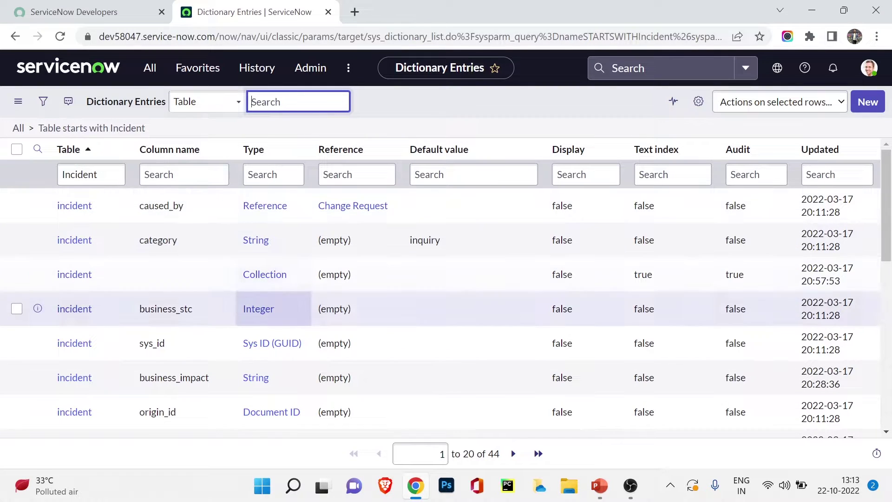
- Open the incident table's category entry in a separate tab, review its dictionary settings, and close that tab
scroll(273, 325, down, 2)
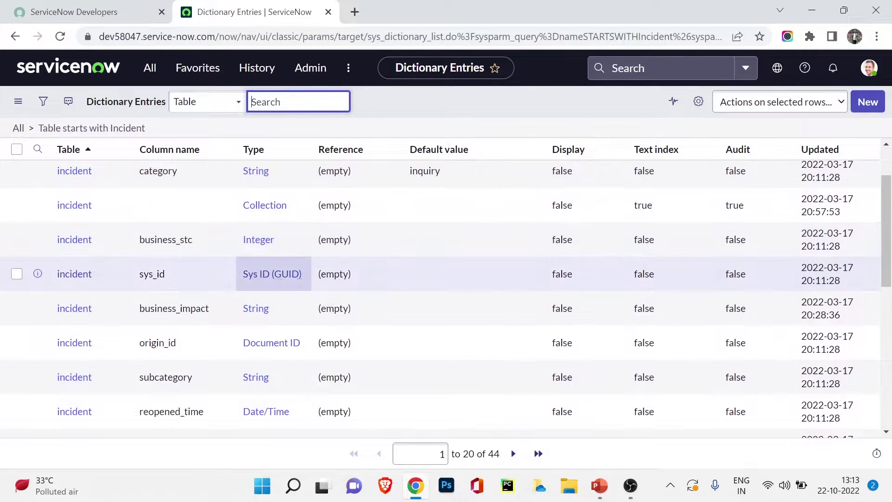
scroll(184, 297, up, 2)
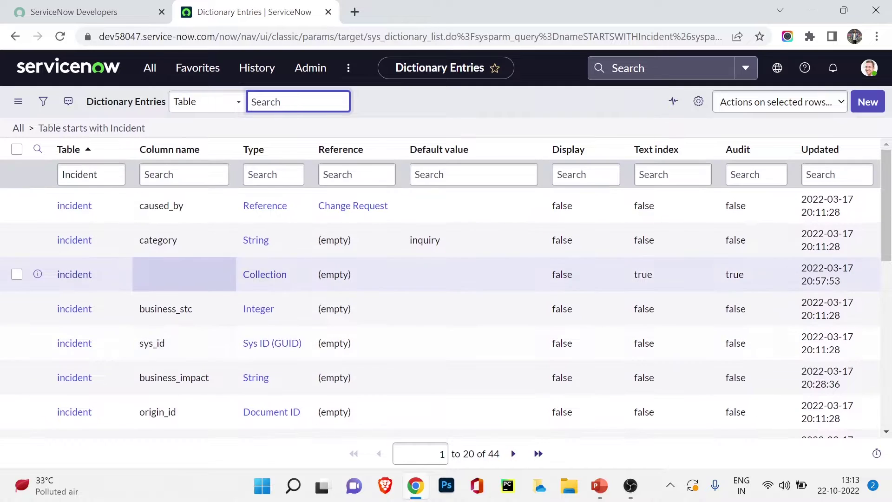
scroll(184, 275, down, 2)
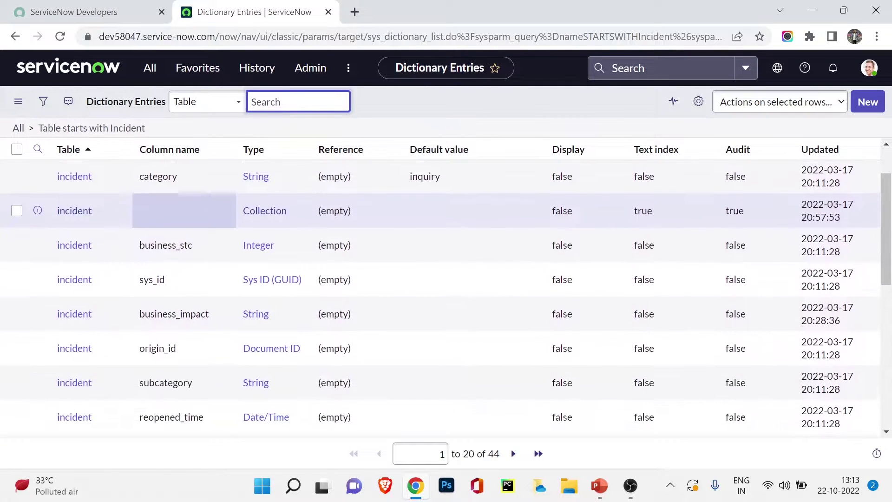
scroll(91, 240, up, 2)
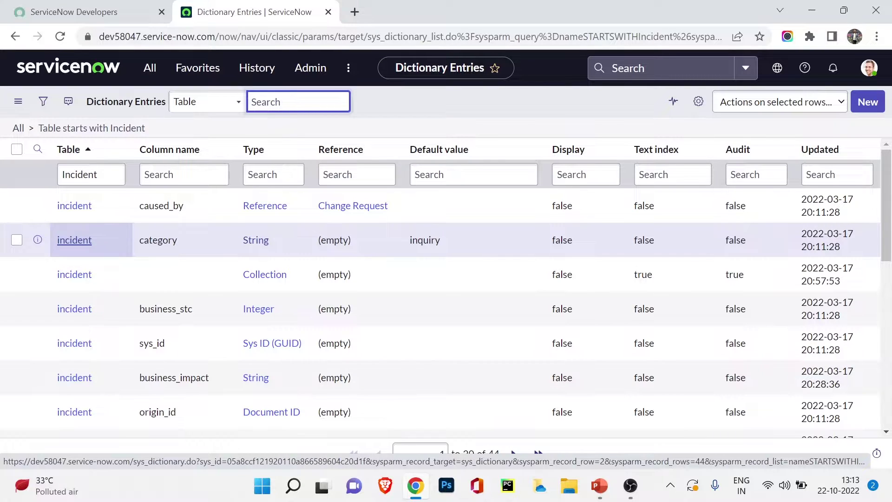
click(75, 240)
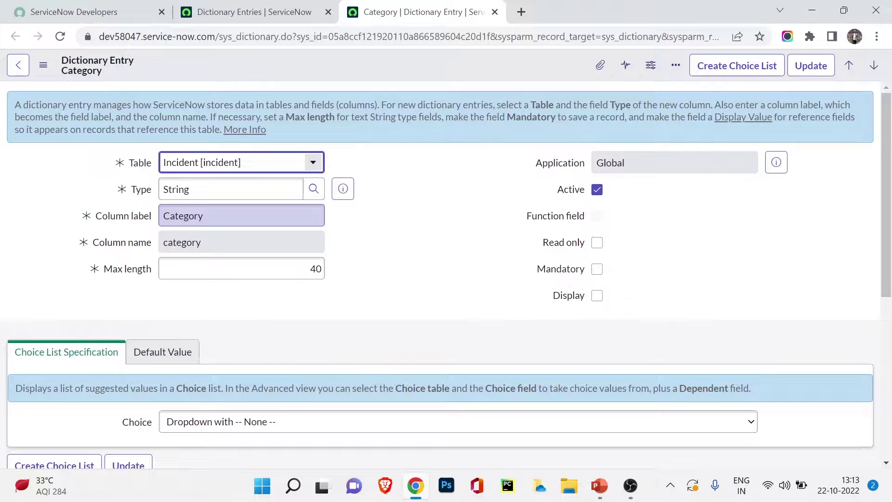
scroll(316, 219, down, 3)
scroll(317, 219, up, 3)
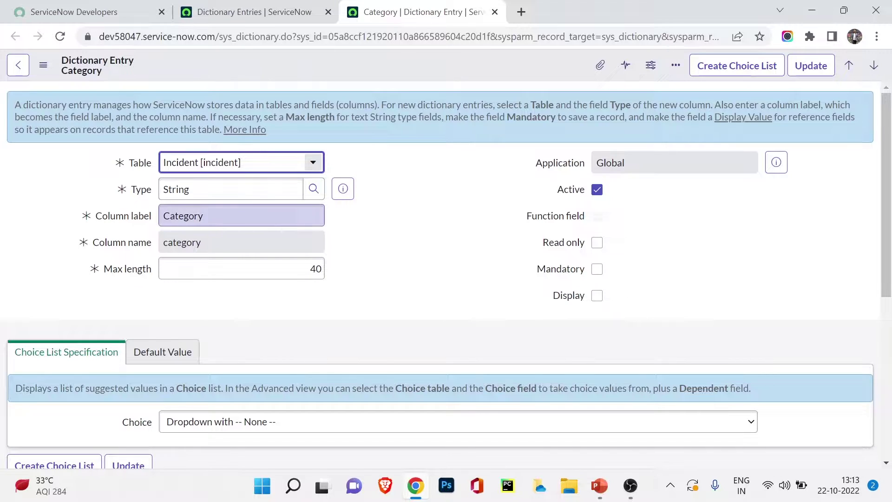
click(495, 12)
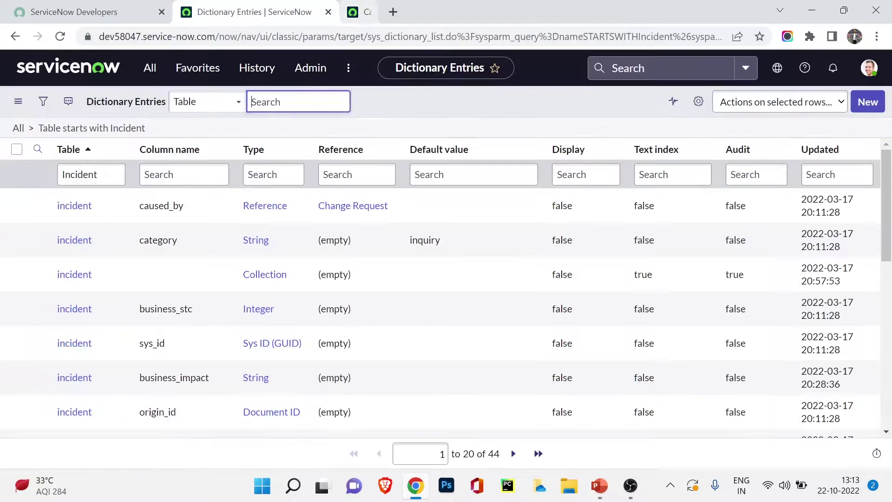
- Open the incident list using the navigator filter "incident.list"
click(149, 68)
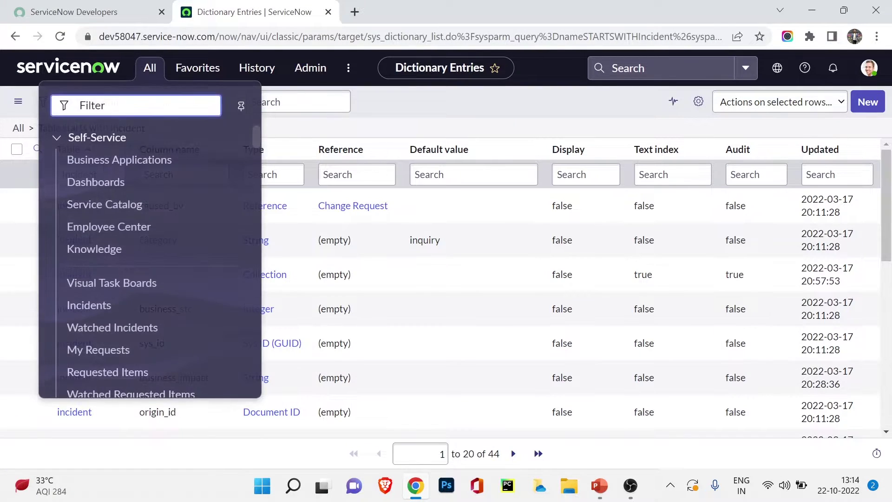
text(incident)
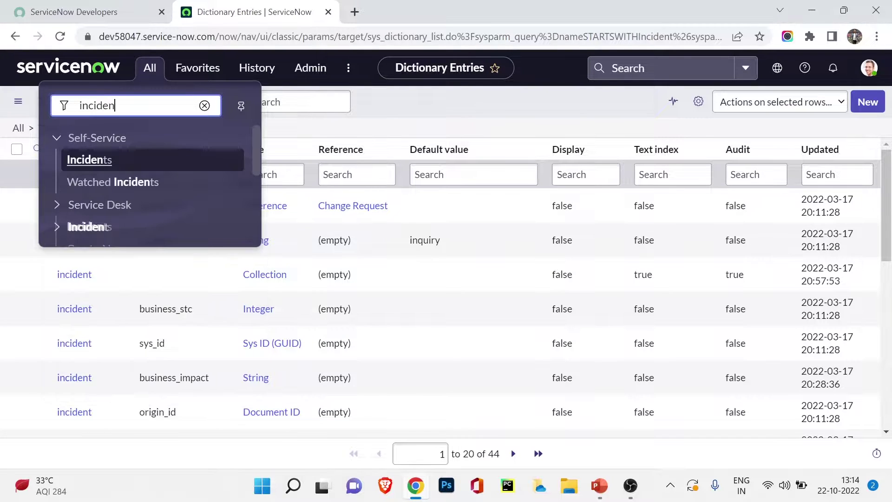
text(.list)
key(Return)
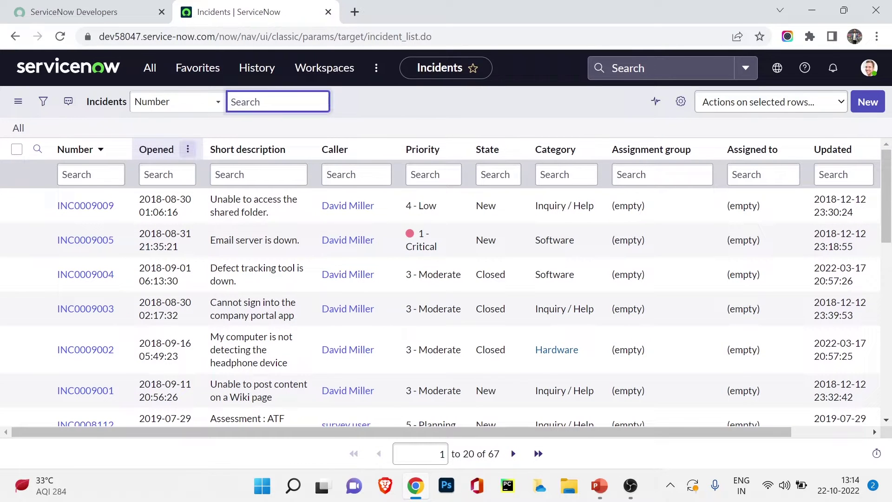
- Open the Incident table's configuration from the list and view the dictionary entry of its Category column
click(188, 149)
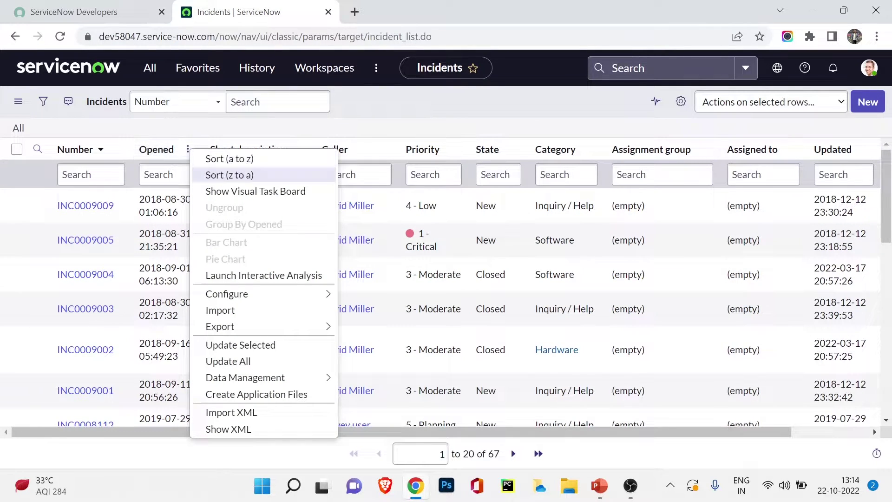
mouse_move(242, 294)
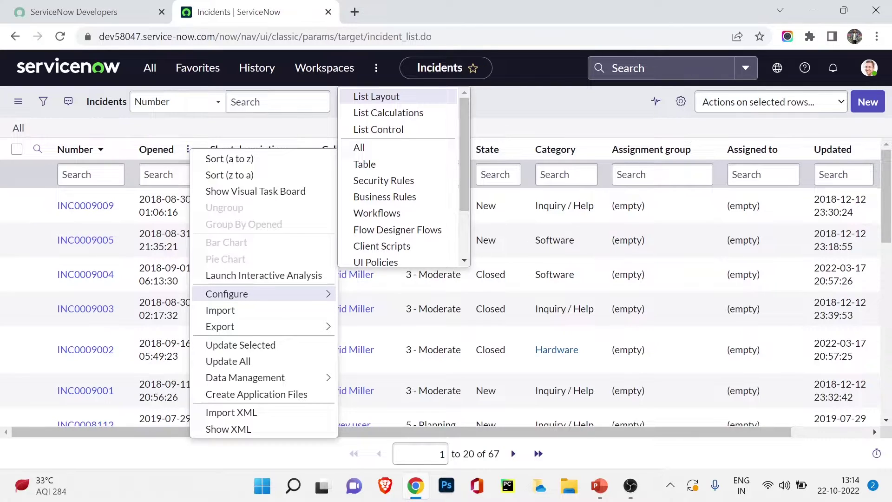
click(364, 164)
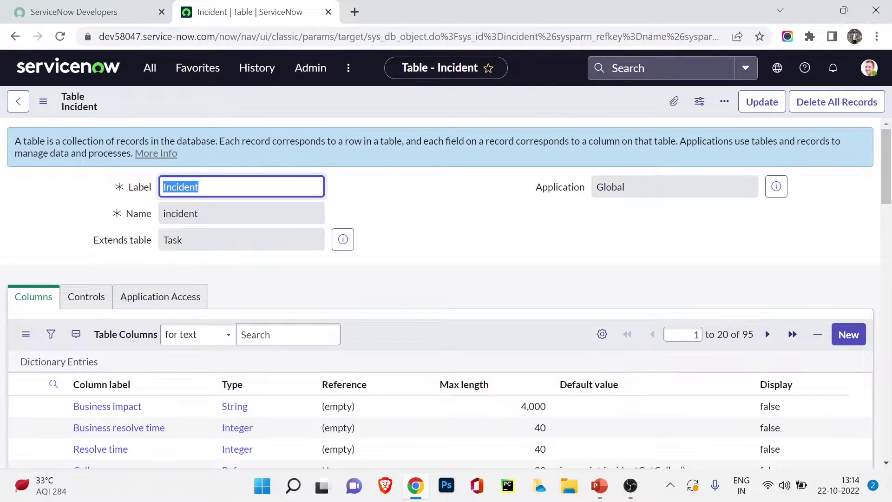
scroll(270, 284, down, 2)
scroll(93, 353, down, 1)
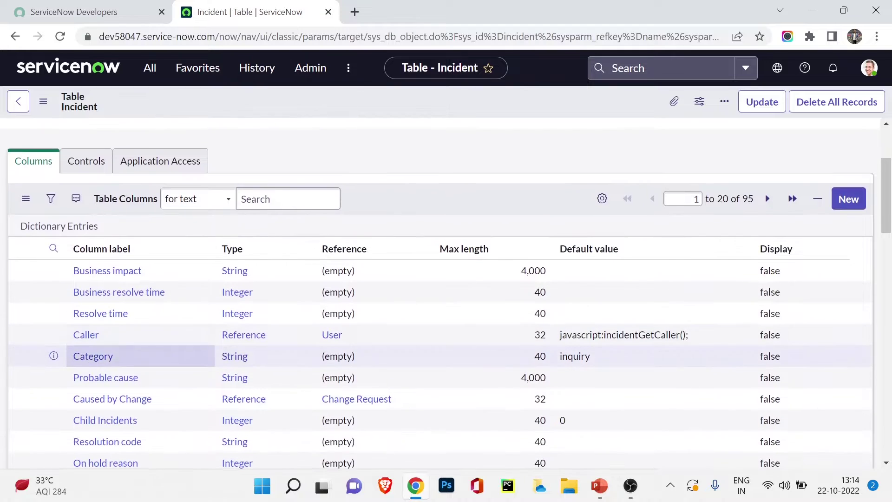
click(93, 353)
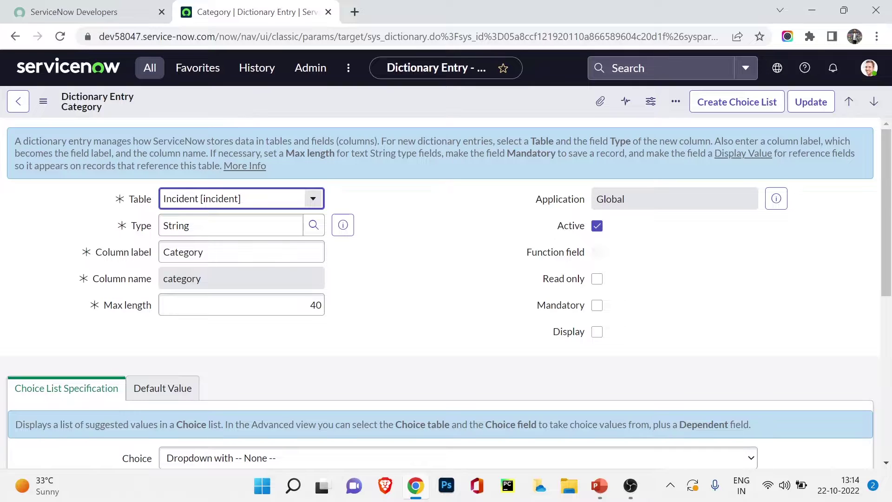
- Open a new incident form using the navigator filter "incident.form"
click(149, 68)
text(incident.form)
key(Return)
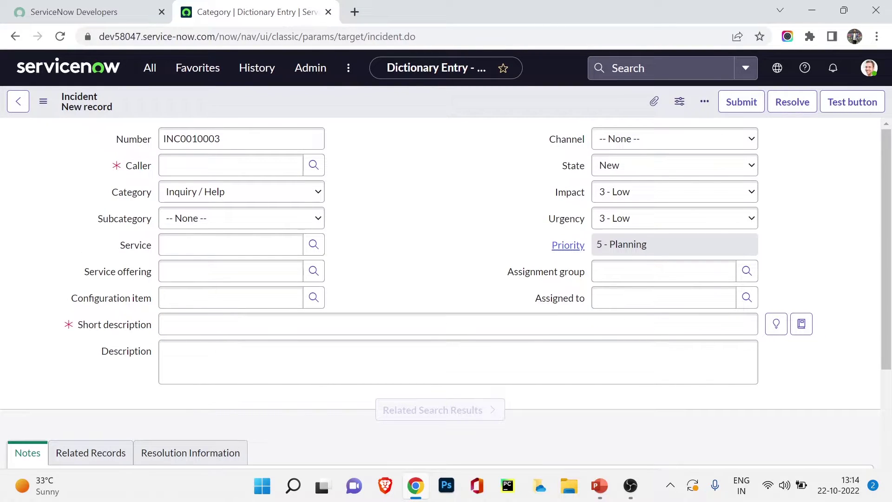
- Open the dictionary configuration from the form's Category field and review its settings
right_click(126, 193)
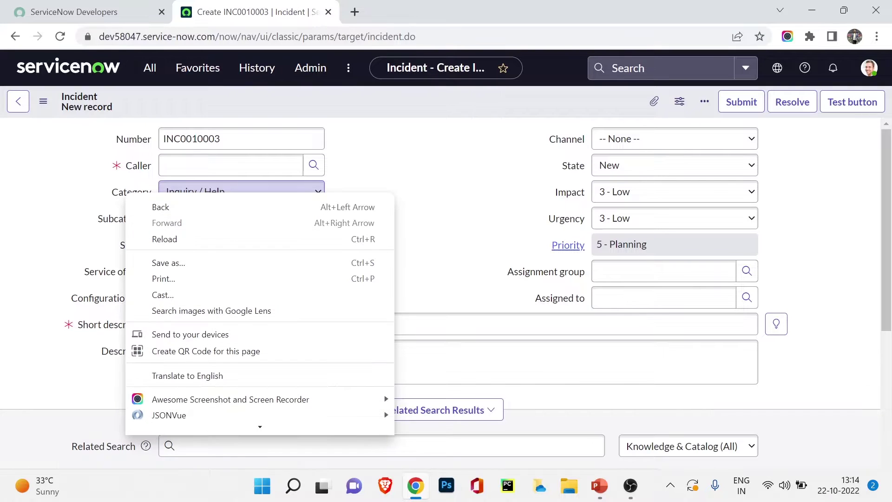
key(Escape)
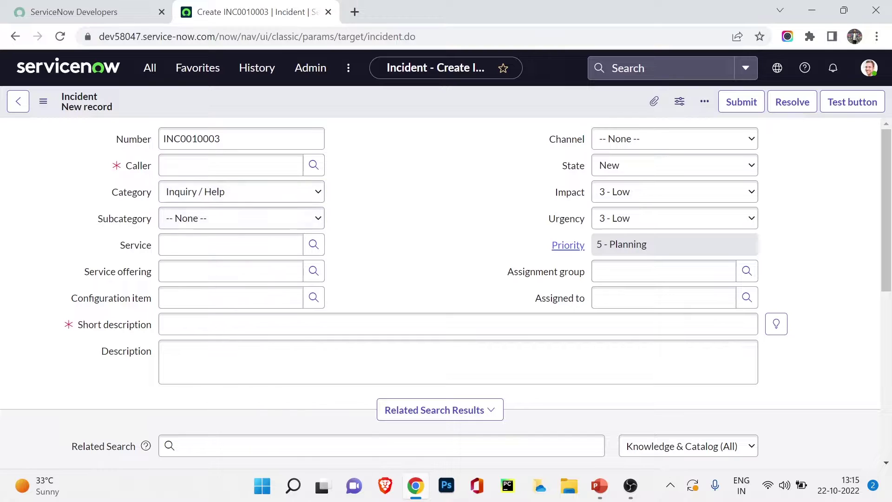
right_click(131, 196)
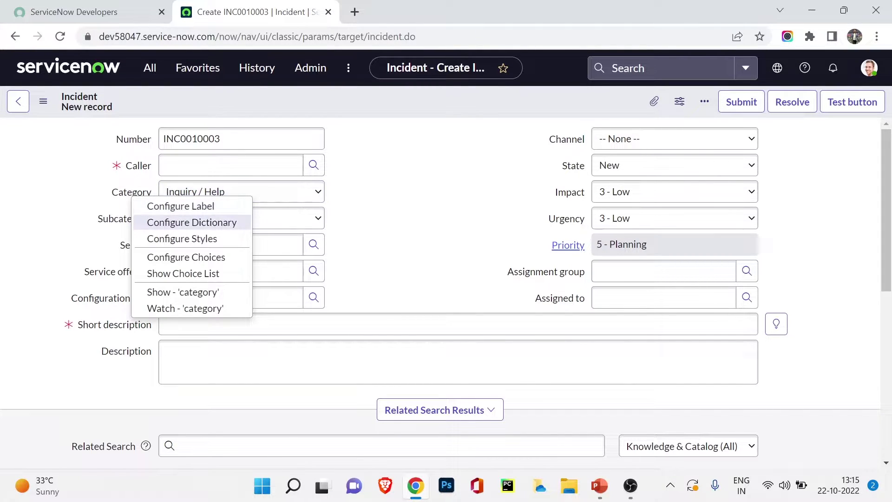
click(177, 222)
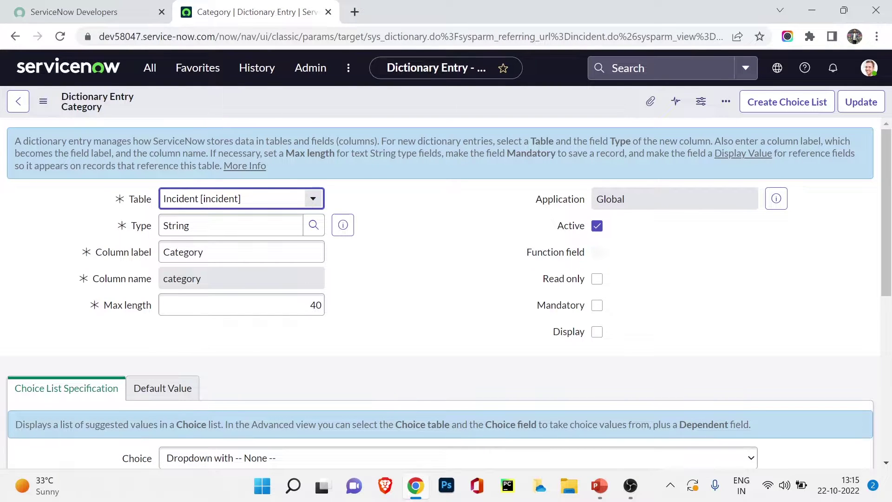
scroll(440, 292, down, 4)
scroll(440, 292, up, 4)
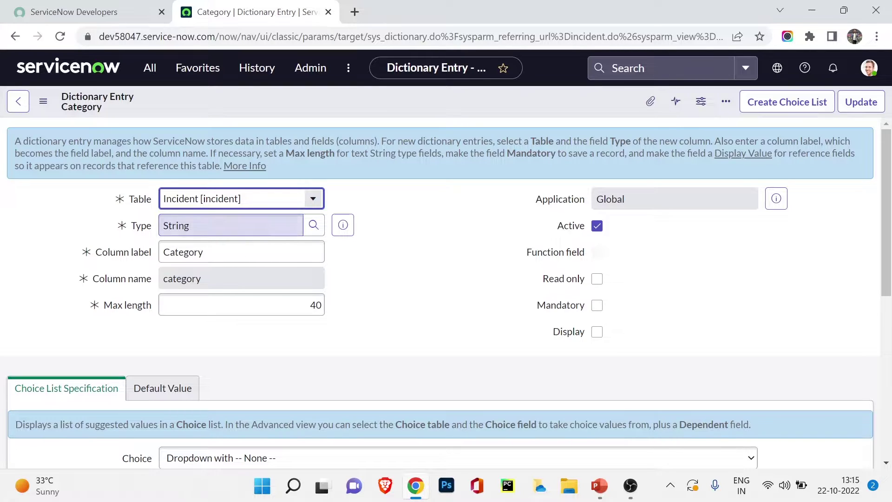
- Return to the new incident form and look over its fields and lower sections
click(18, 101)
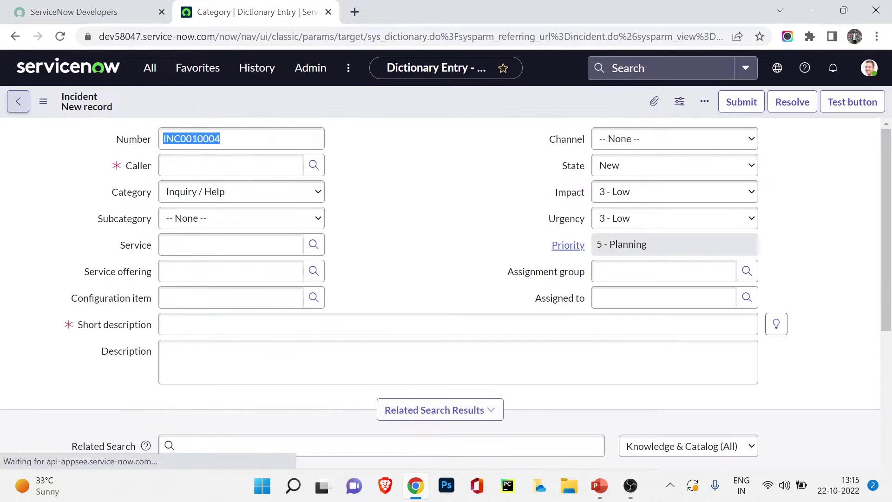
scroll(440, 293, down, 2)
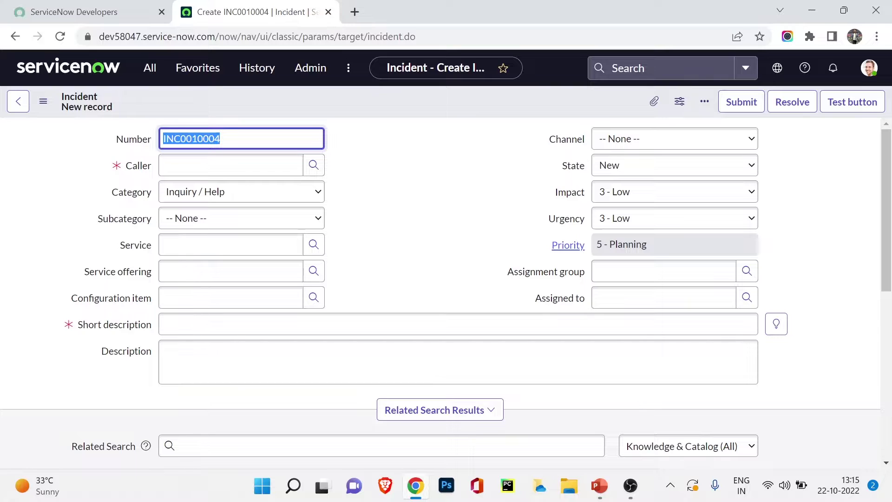
scroll(440, 288, down, 2)
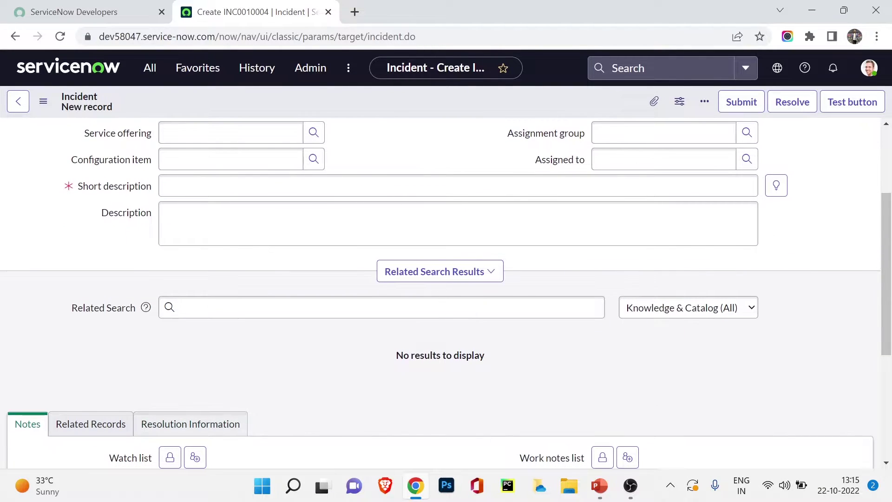
scroll(440, 288, down, 3)
scroll(446, 288, up, 8)
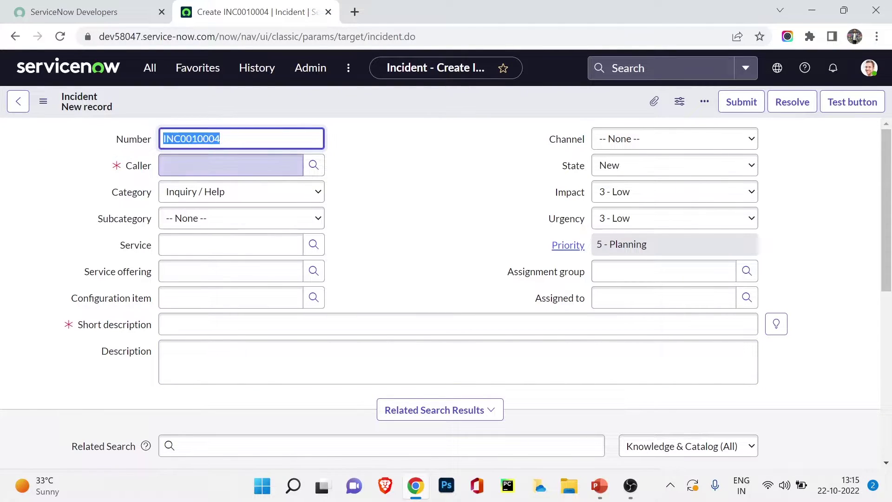
- Search the Caller field for "ab" and choose the second suggested user
click(164, 165)
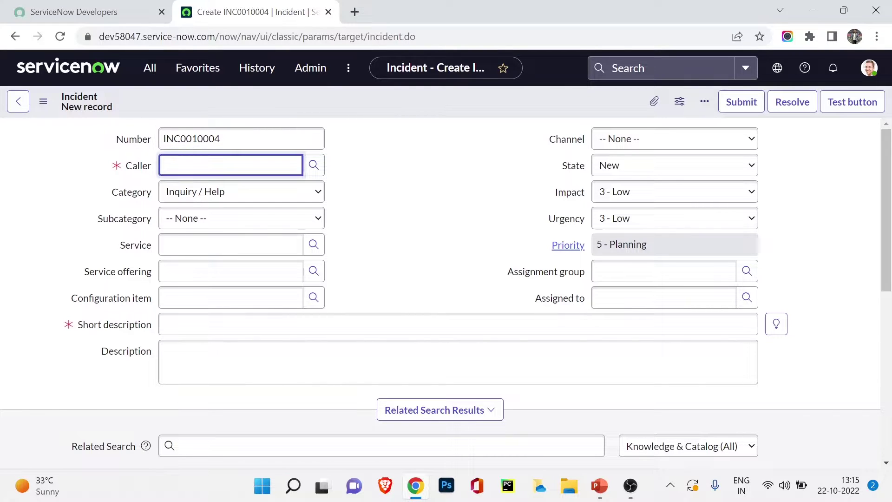
text(ab)
key(Down)
key(Down)
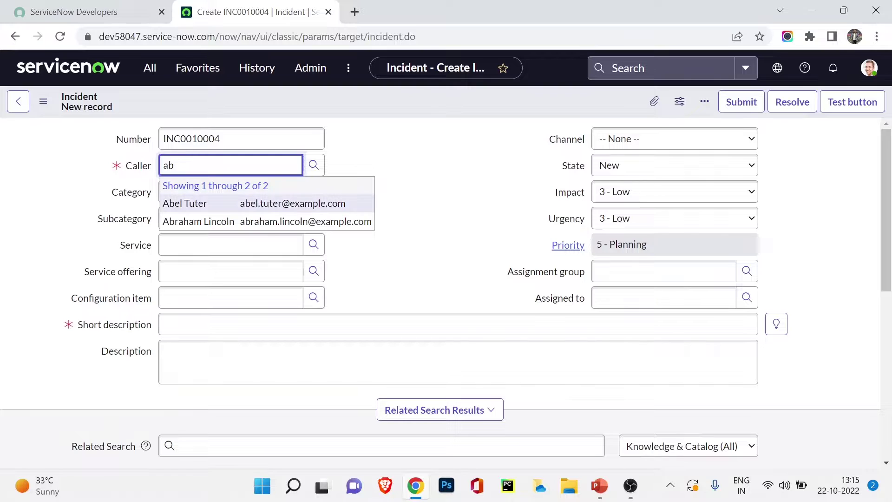
key(Up)
key(Down)
key(Up)
key(Down)
key(Return)
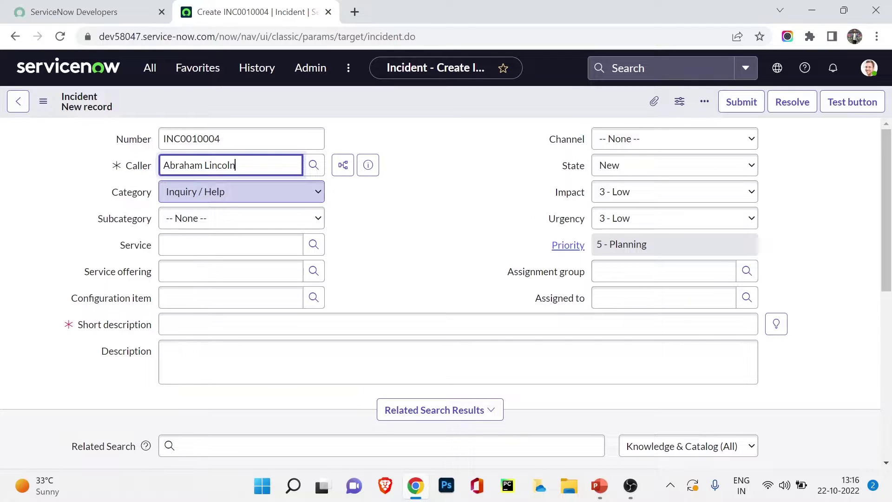
- Choose a different caller for the new incident from the Caller field's user lookup list
click(314, 165)
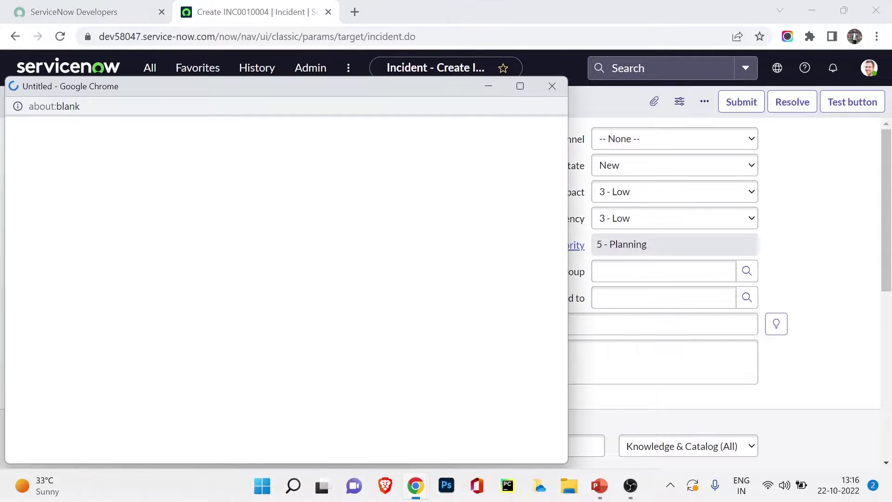
scroll(85, 272, down, 4)
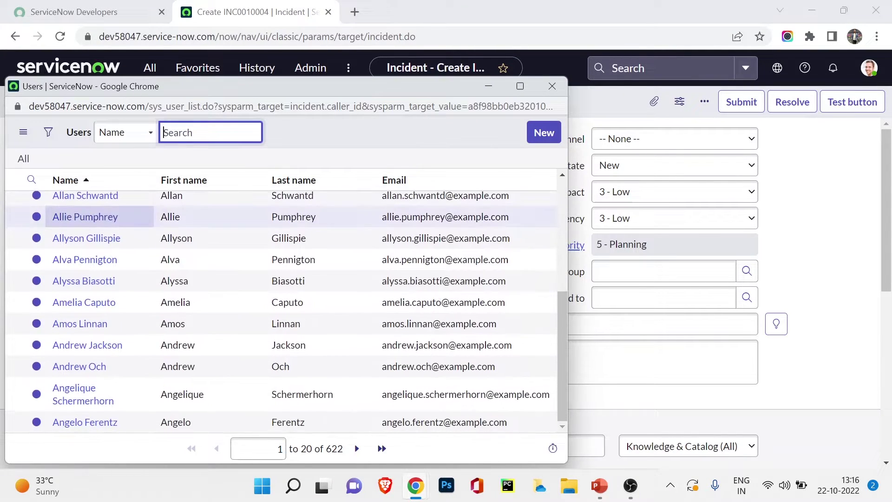
click(85, 260)
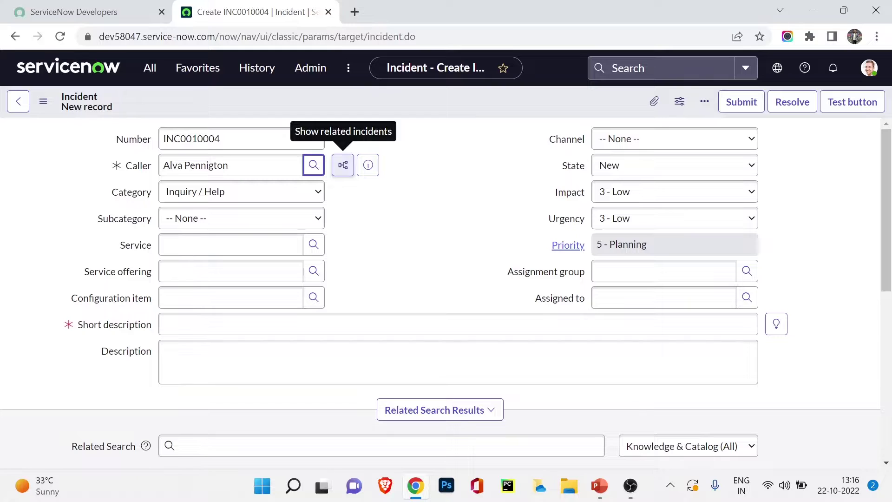
- View the incidents related to the selected caller, and preview the caller's user record
key(Tab)
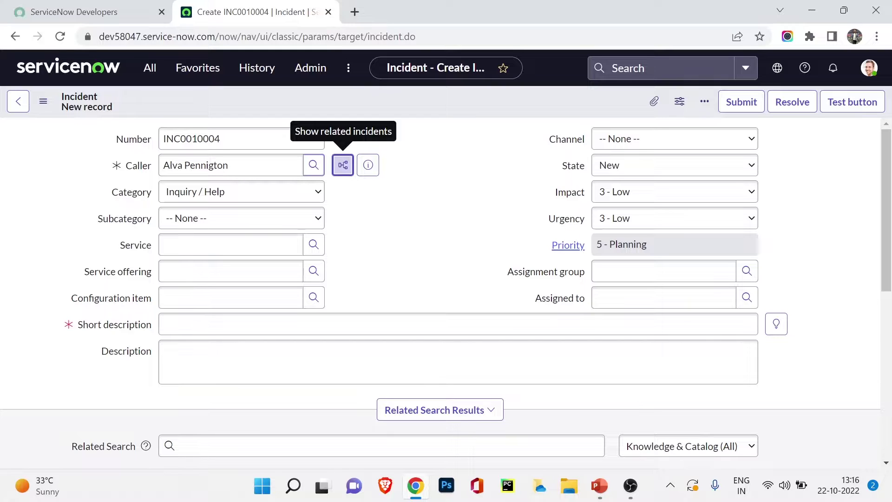
key(Return)
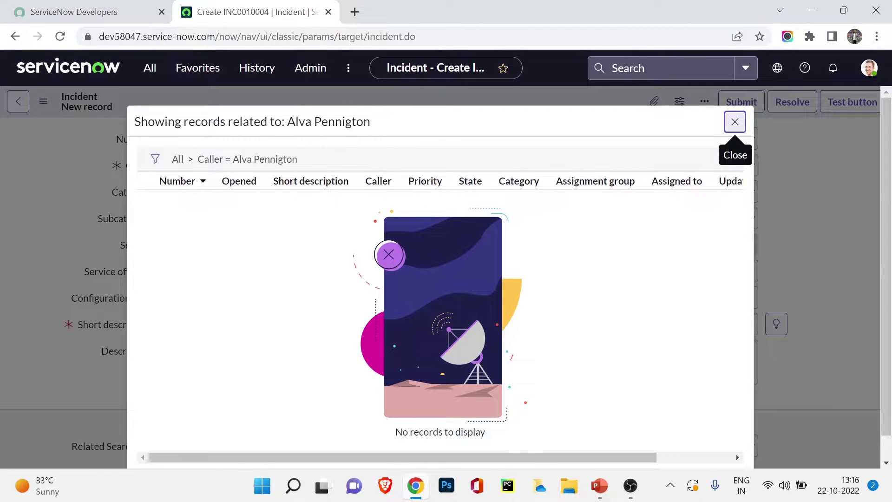
key(Return)
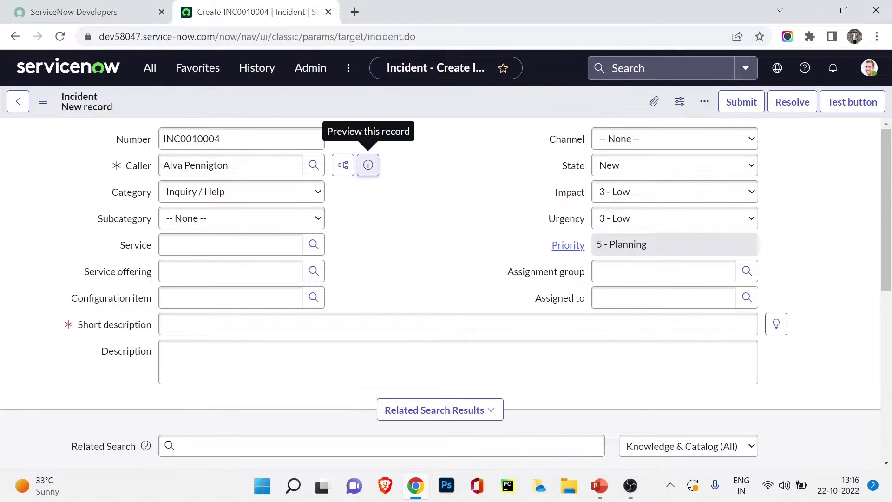
key(Return)
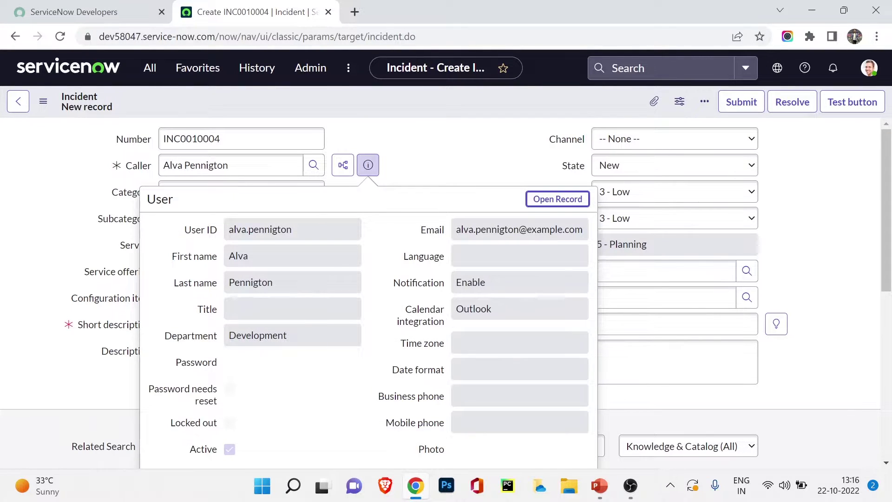
key(Escape)
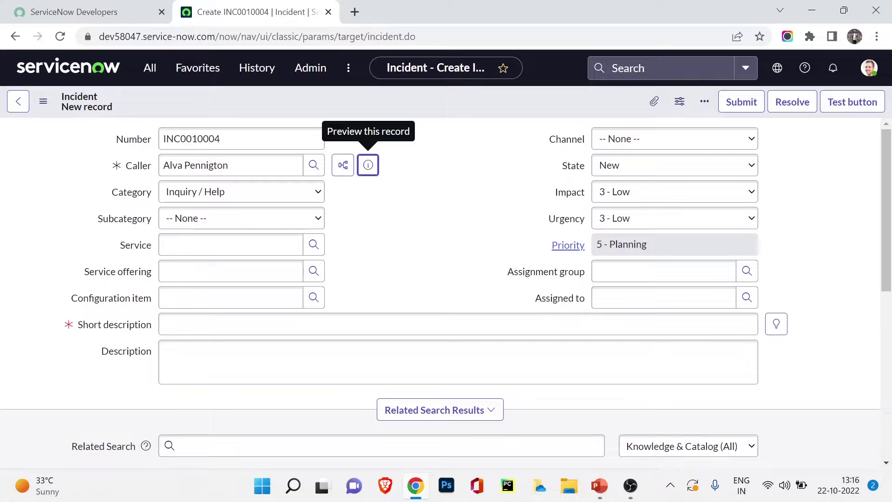
key(shift+Tab)
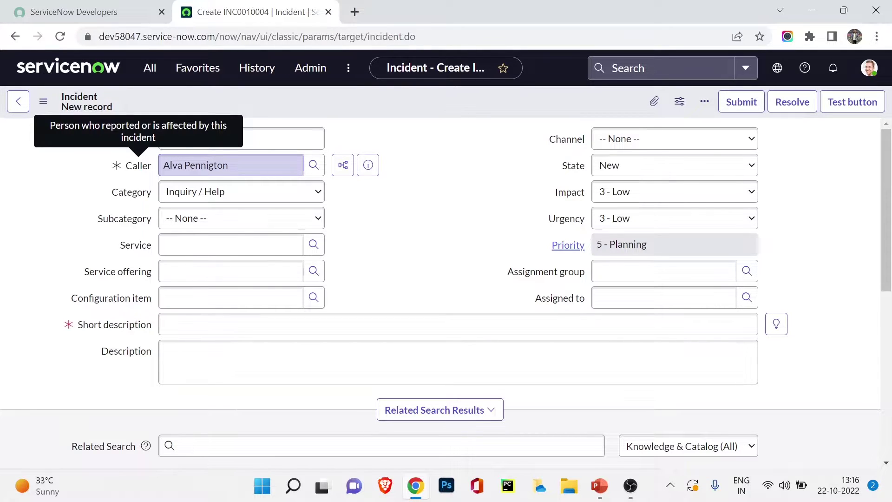
- Open the dictionary configuration of the Caller field, leaving the incident form without saving
right_click(134, 165)
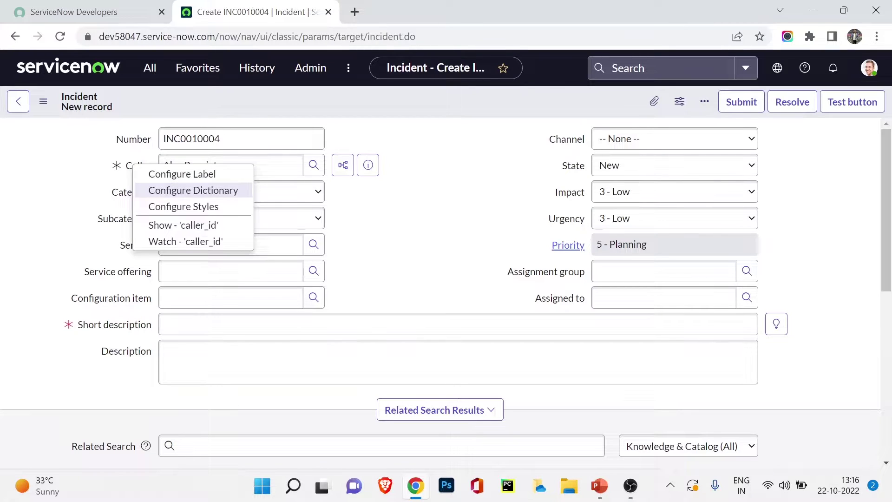
click(193, 190)
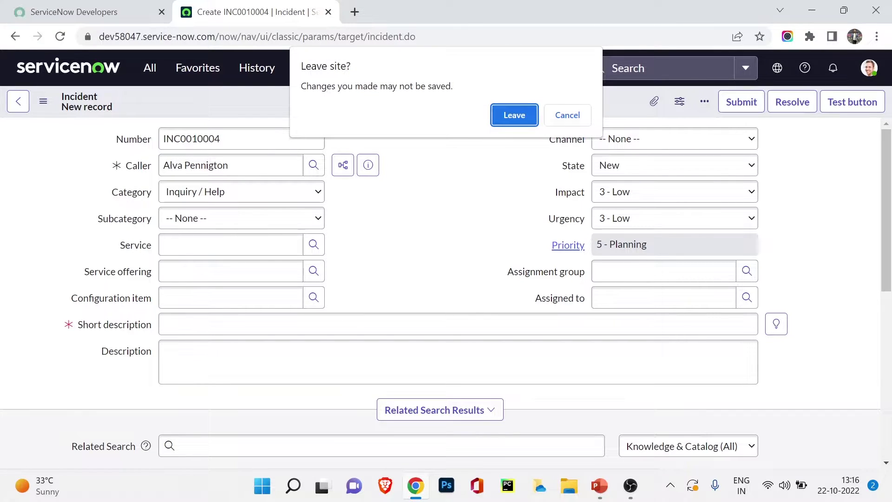
click(530, 114)
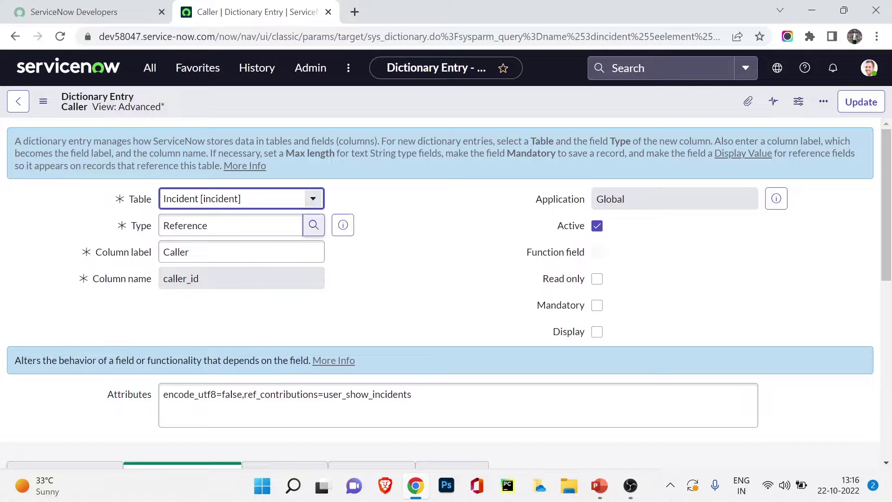
- Browse the field classes available for the Caller entry's Type, and check its column label and column name
click(314, 225)
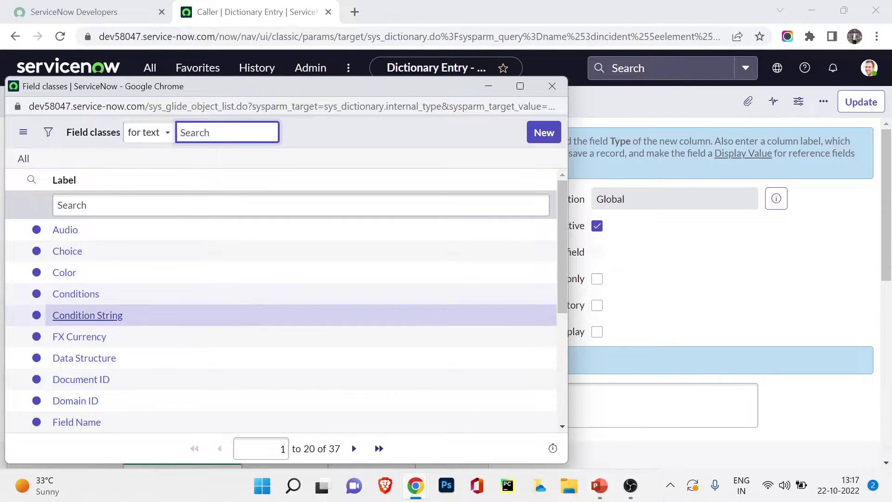
scroll(279, 344, down, 1)
scroll(279, 344, down, 3)
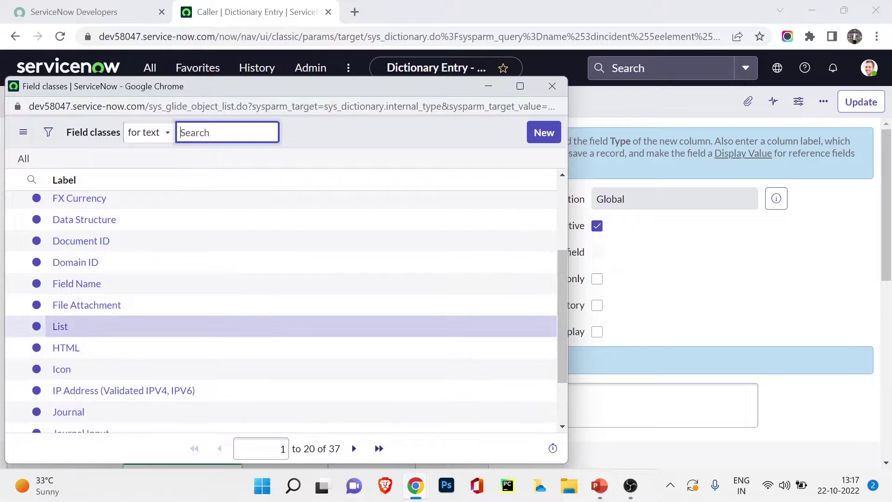
scroll(279, 310, down, 2)
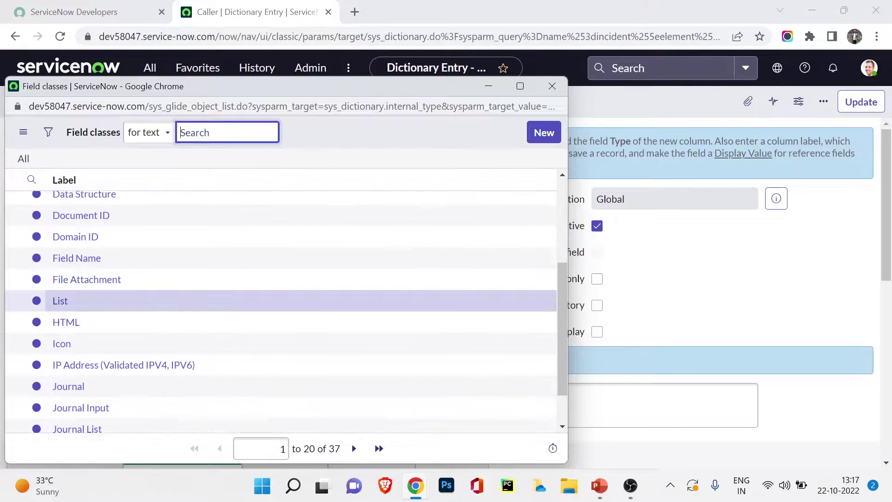
scroll(279, 252, up, 5)
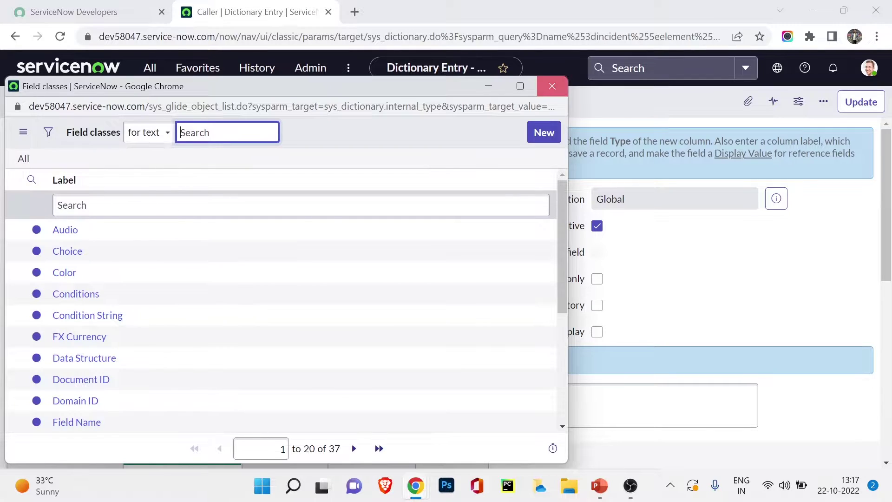
click(552, 86)
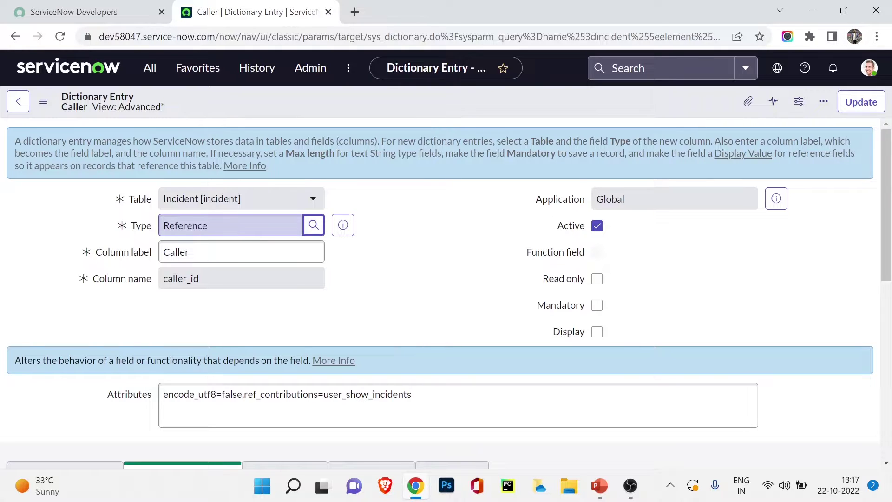
double_click(179, 252)
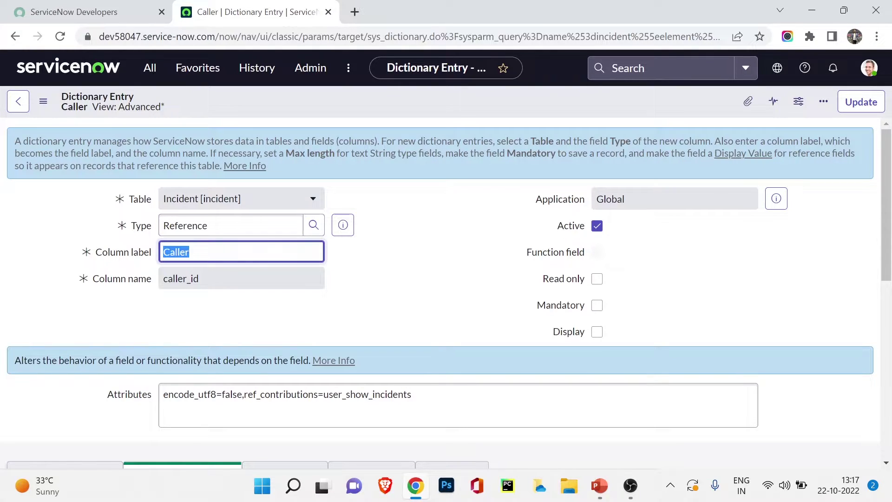
key(Tab)
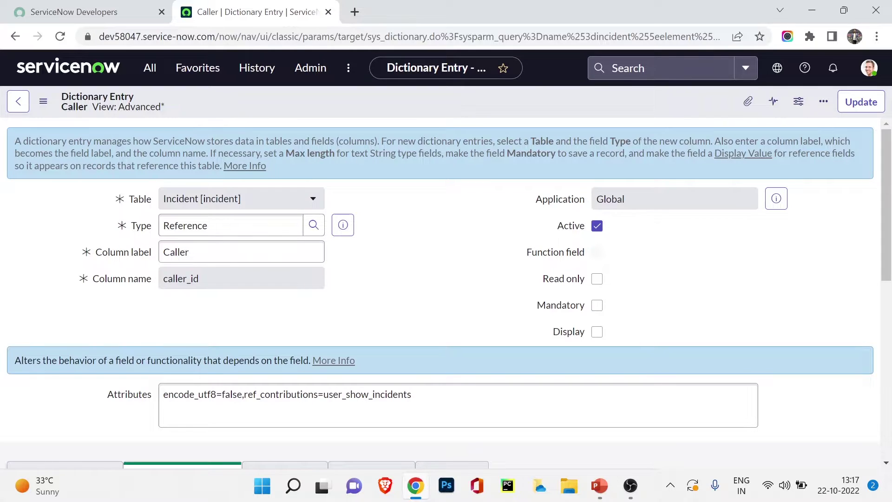
key(shift+Tab)
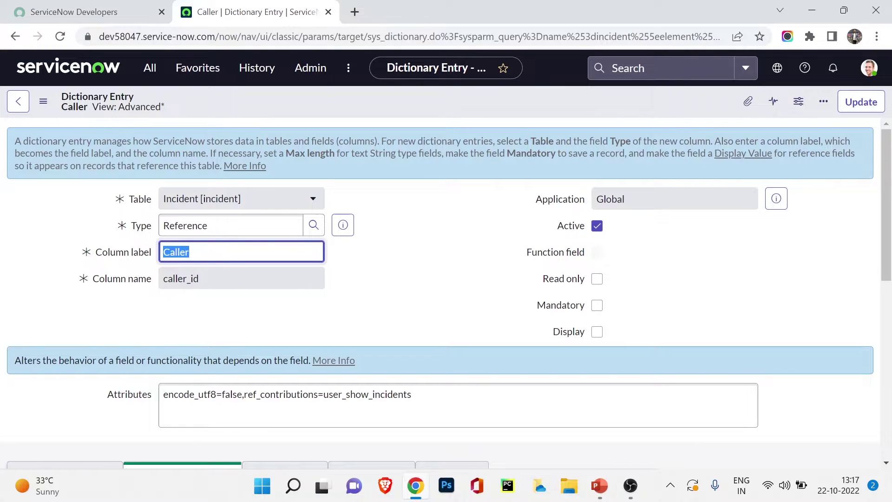
- Open a new incident form using the navigator filter "incident.form"
click(150, 68)
text(in)
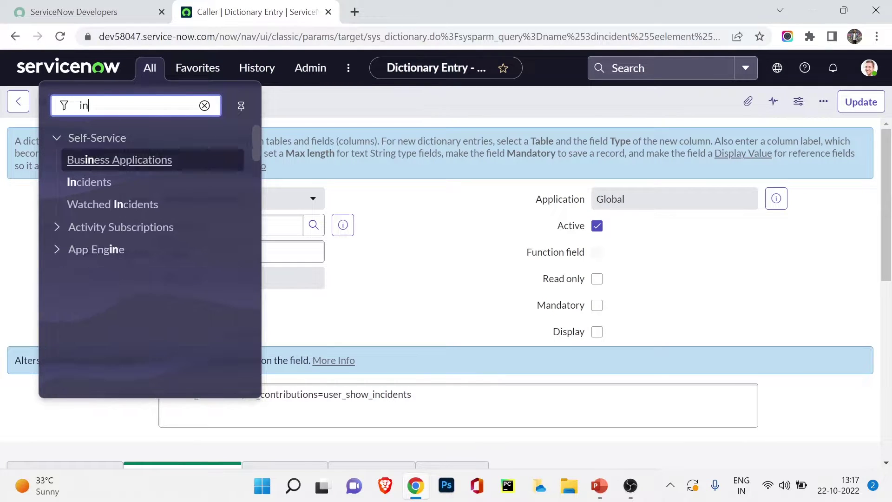
text(cident.form)
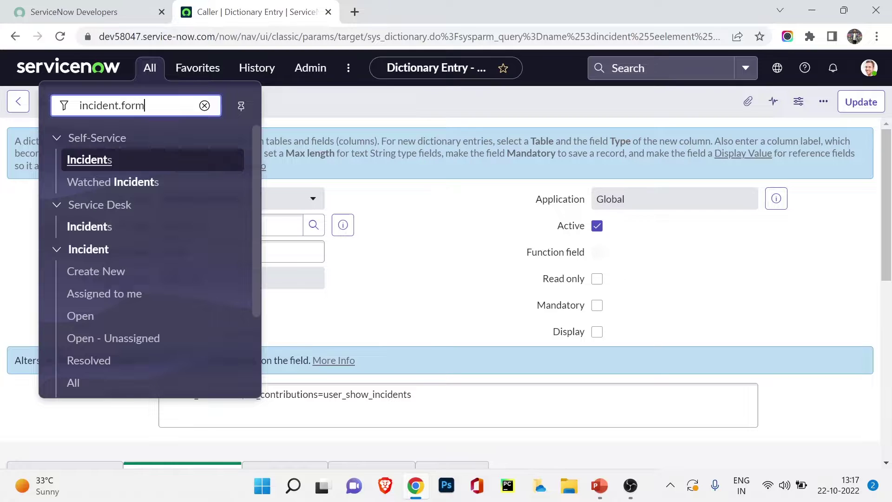
key(Return)
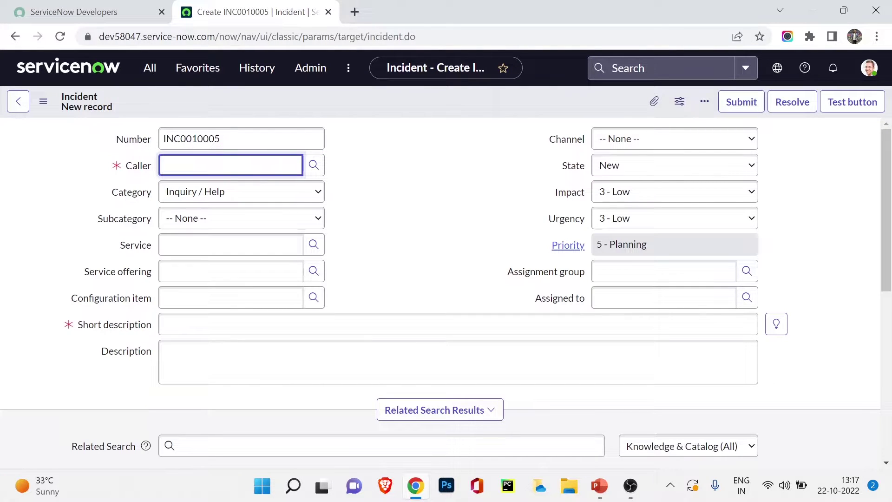
- Browse the users offered by the Caller field's lookup, and reopen the field's dictionary entry
click(314, 165)
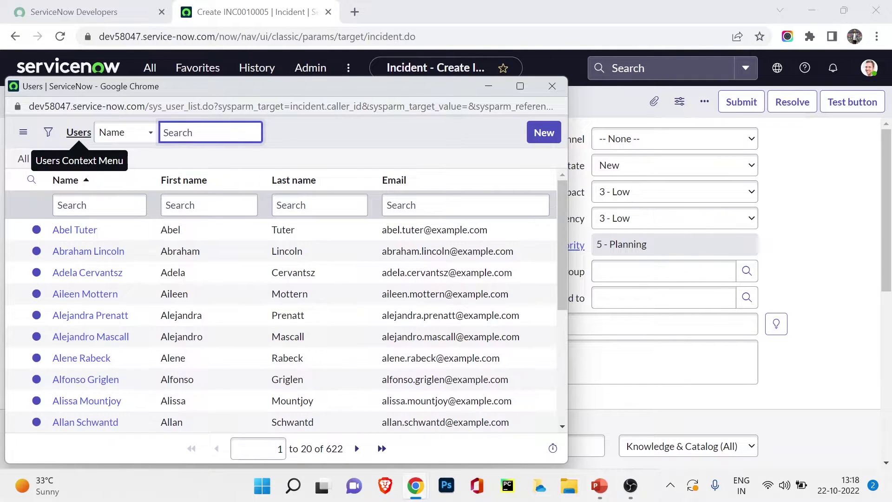
scroll(91, 337, down, 3)
scroll(91, 369, down, 1)
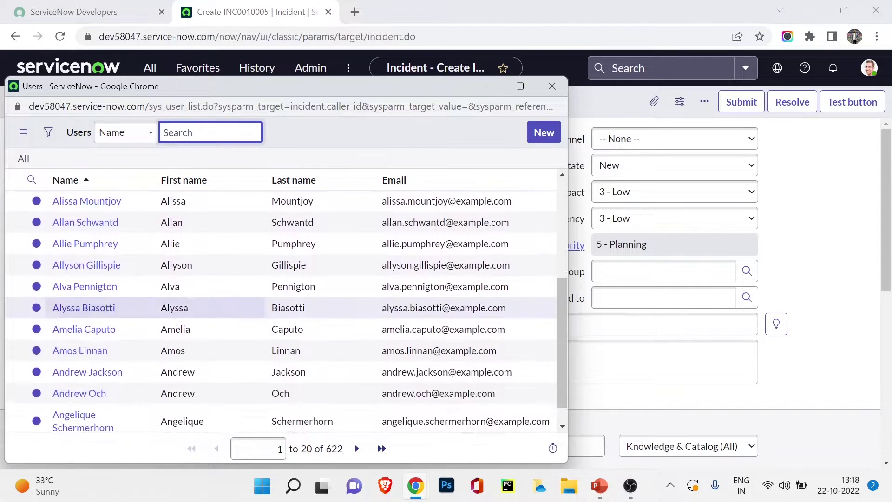
click(85, 251)
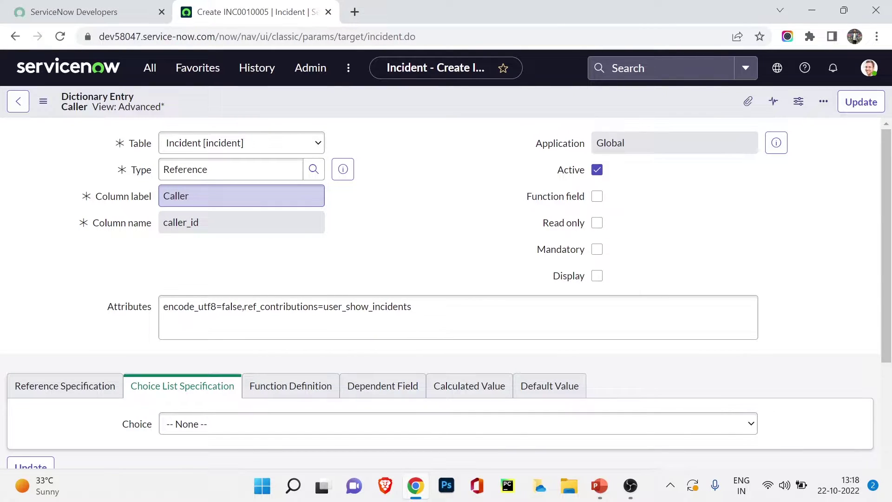
- Examine the Reference Specification of the Caller dictionary entry for the table it references
scroll(440, 293, down, 5)
scroll(439, 293, up, 2)
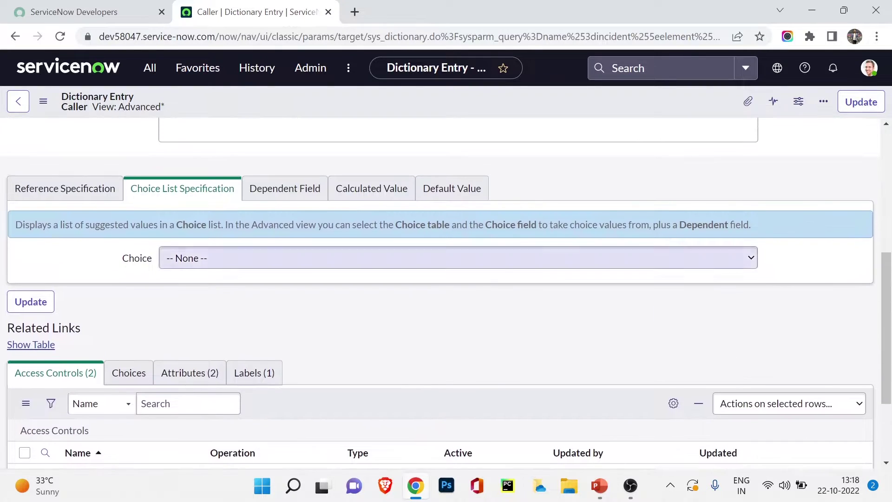
click(65, 194)
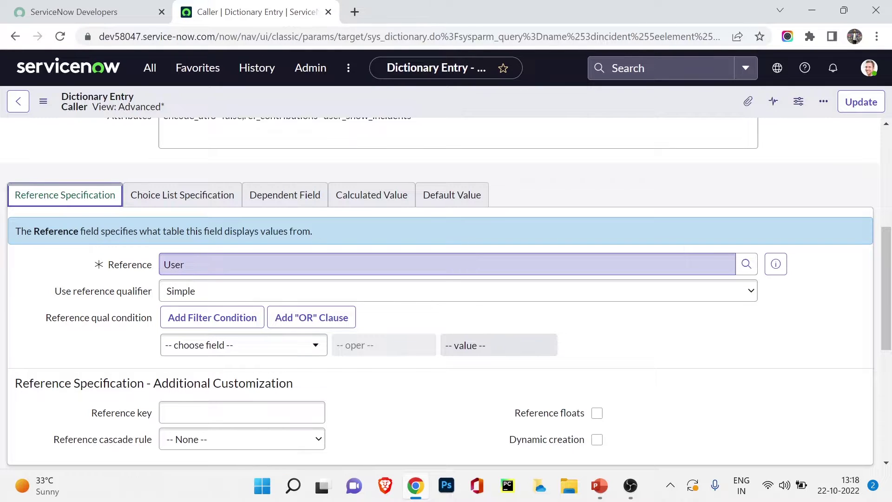
scroll(446, 293, up, 5)
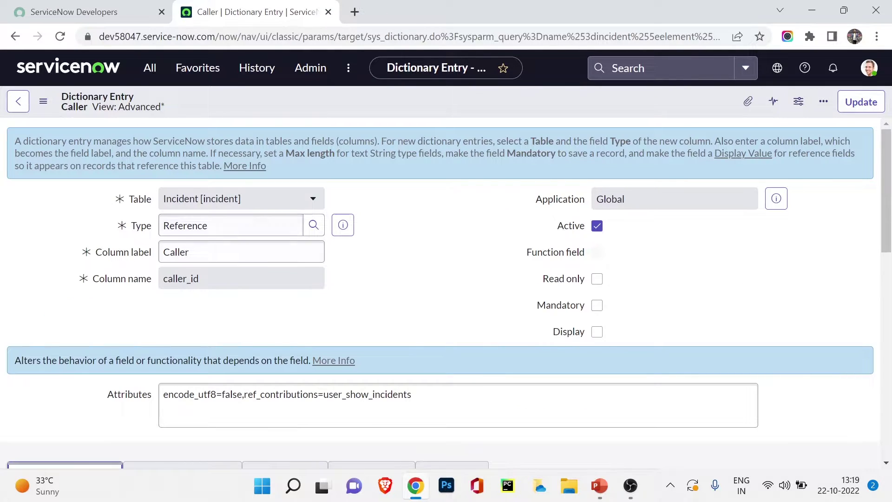
- Review the Caller entry's column name, column label, option checkboxes and Attributes
double_click(181, 278)
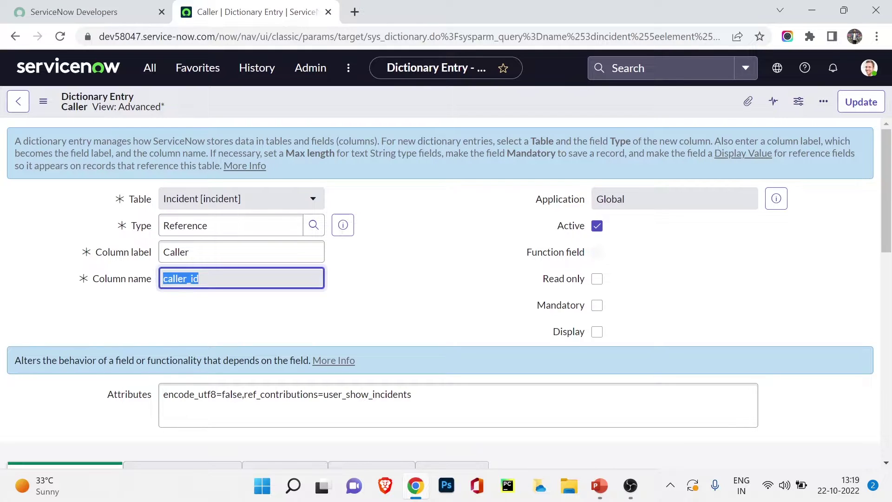
double_click(175, 252)
key(Tab)
key(Tab)
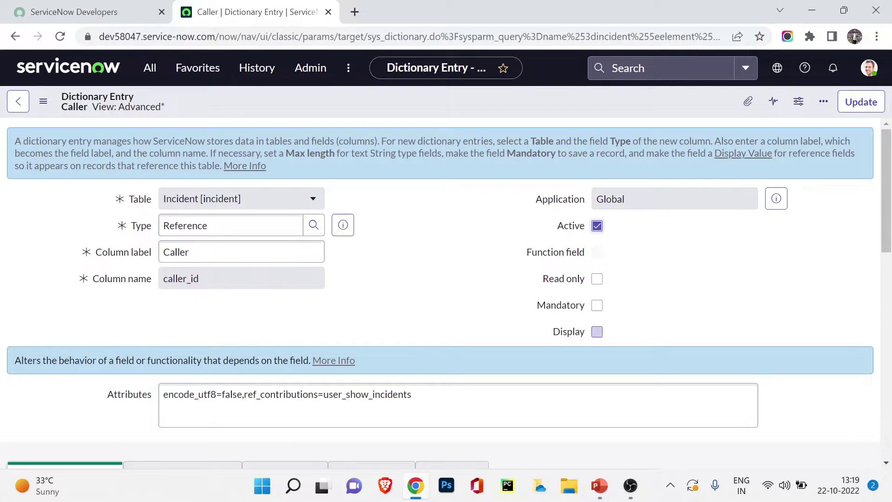
scroll(440, 293, down, 3)
double_click(367, 255)
key(ctrl+a)
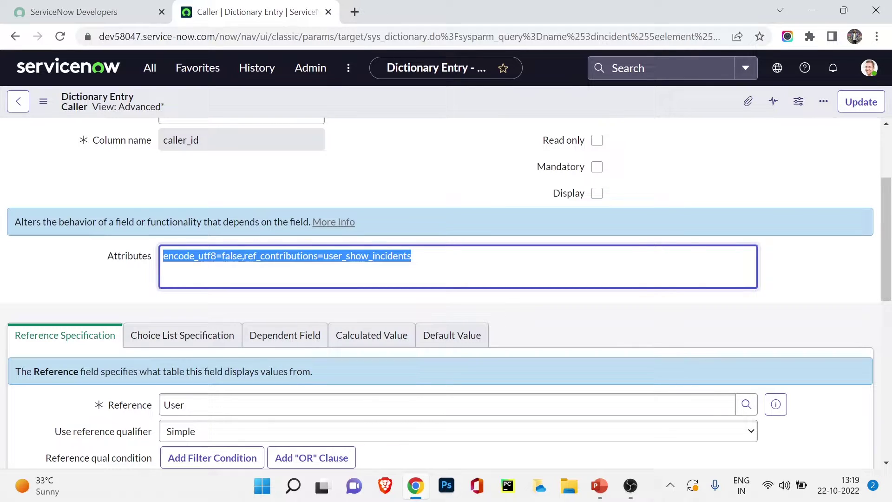
- Open a new incident form in a separate browser tab using the navigator filter "incident.FORM"
click(150, 68)
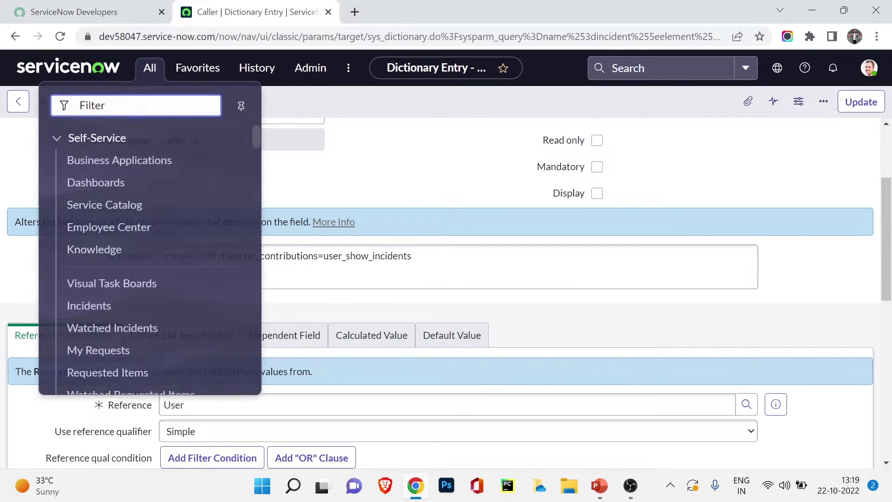
text(incident)
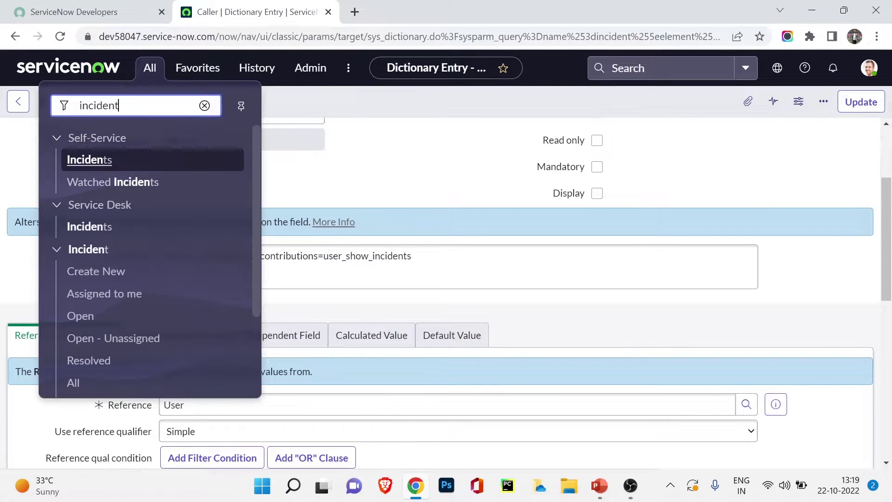
text(.FORM)
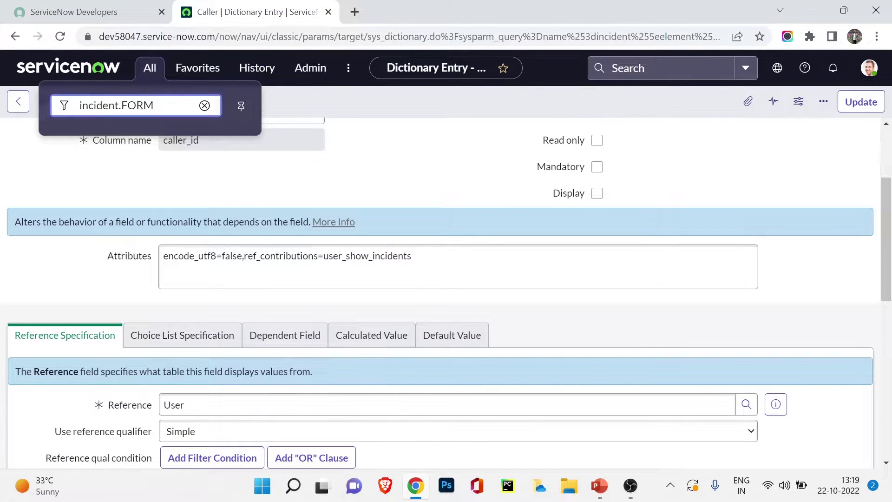
key(Return)
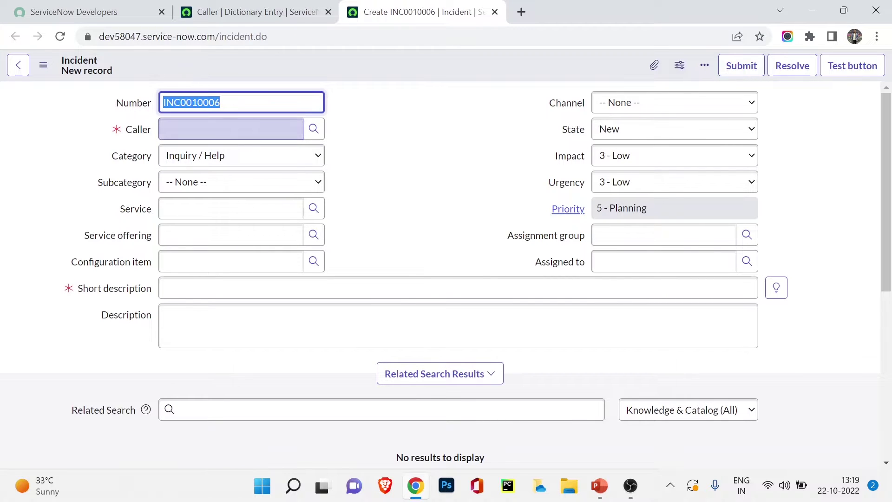
- Fill in the new incident's Caller field with the suggested user matching "ab"
click(231, 129)
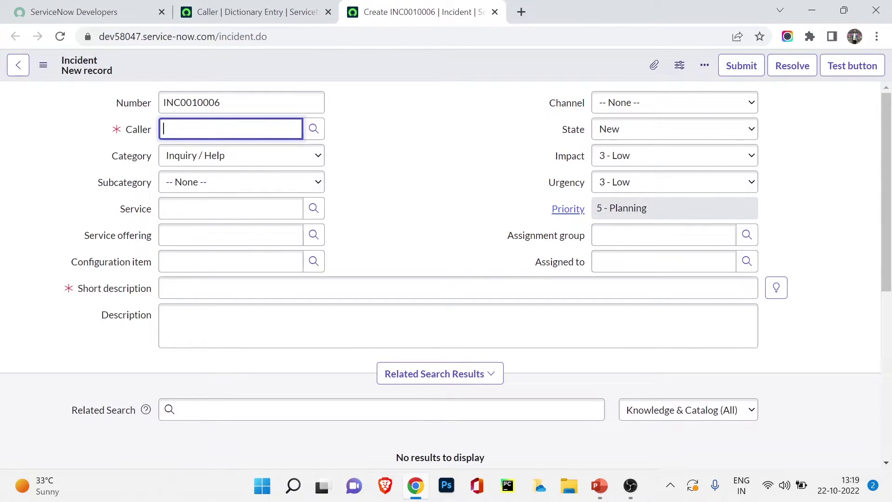
text(ab)
key(Down)
key(Return)
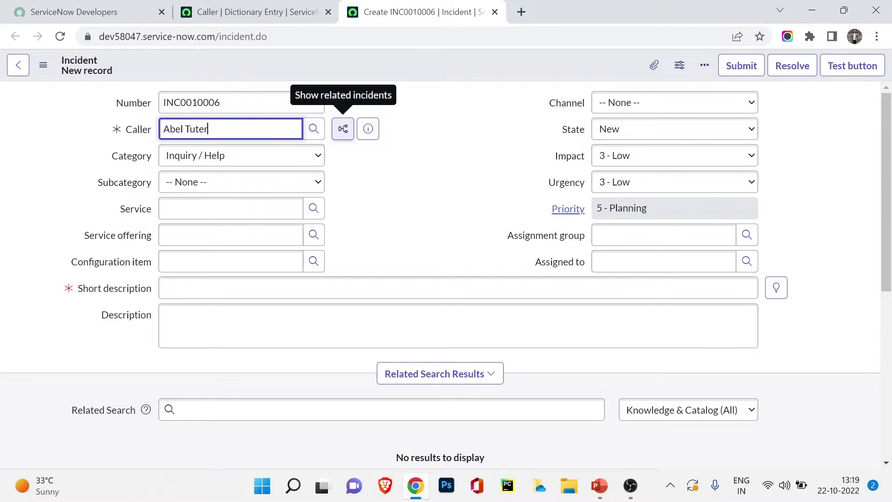
- Return to the Caller dictionary entry and copy the ref_contributions value "user_show_incidents" from its Attributes
click(285, 11)
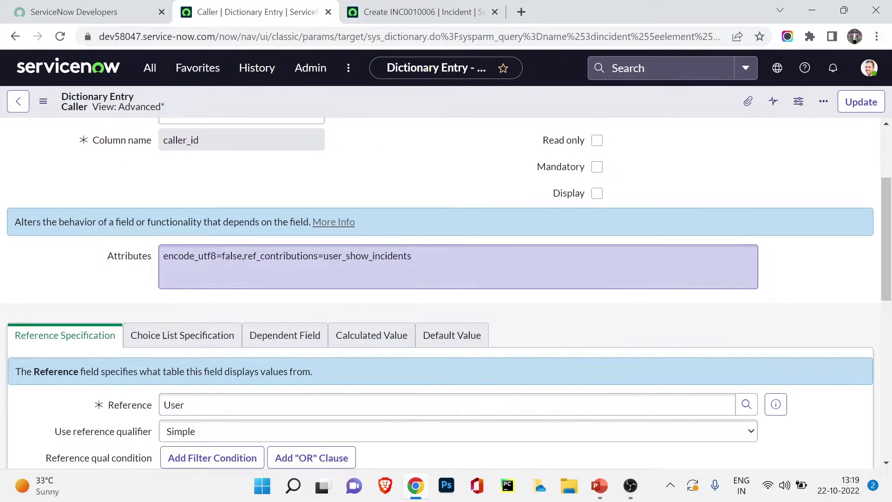
triple_click(307, 256)
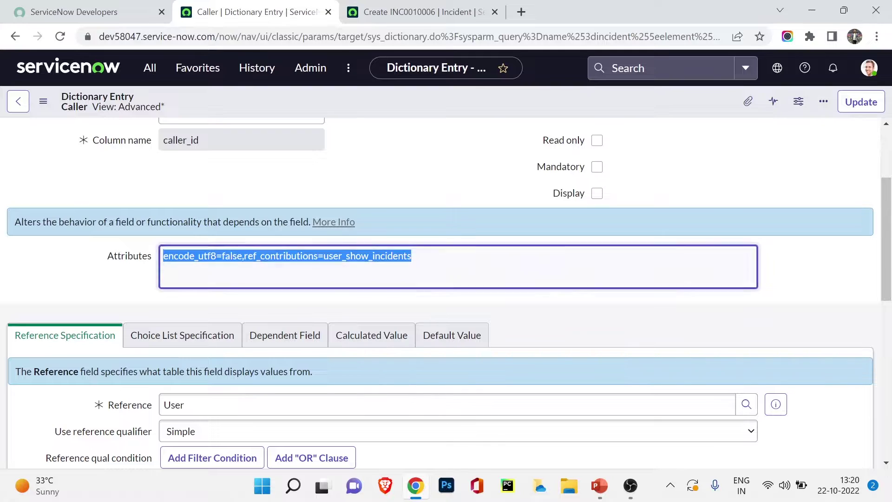
click(308, 256)
drag(323, 255, 412, 256)
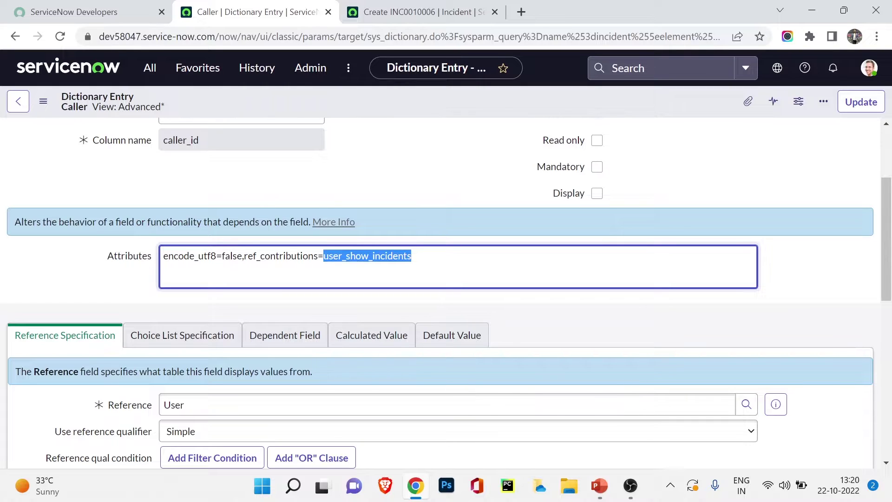
click(333, 256)
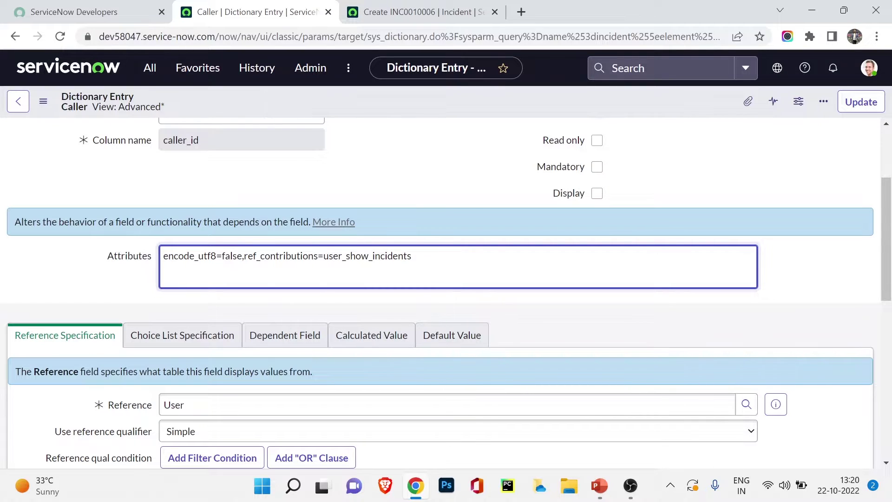
drag(323, 256, 361, 256)
click(150, 68)
click(329, 255)
drag(323, 256, 412, 256)
key(ctrl+c)
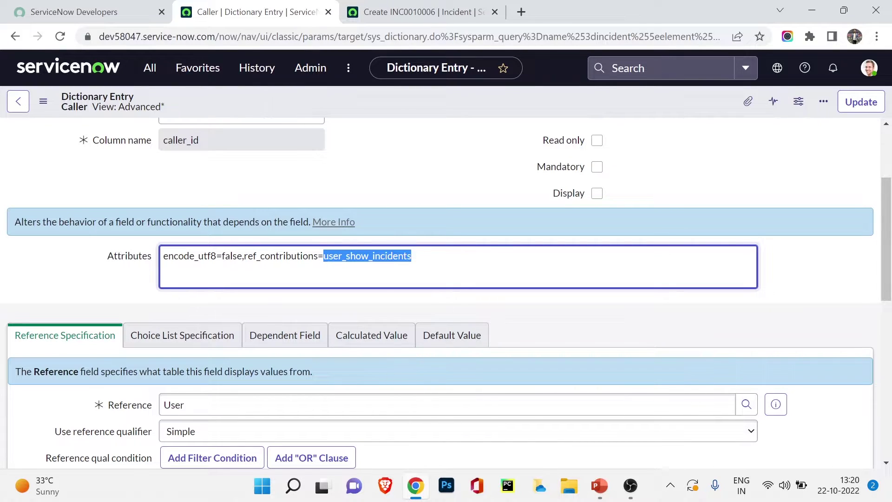
- Open the UI Macros list and filter it by the name "user_show_incidents"
click(150, 68)
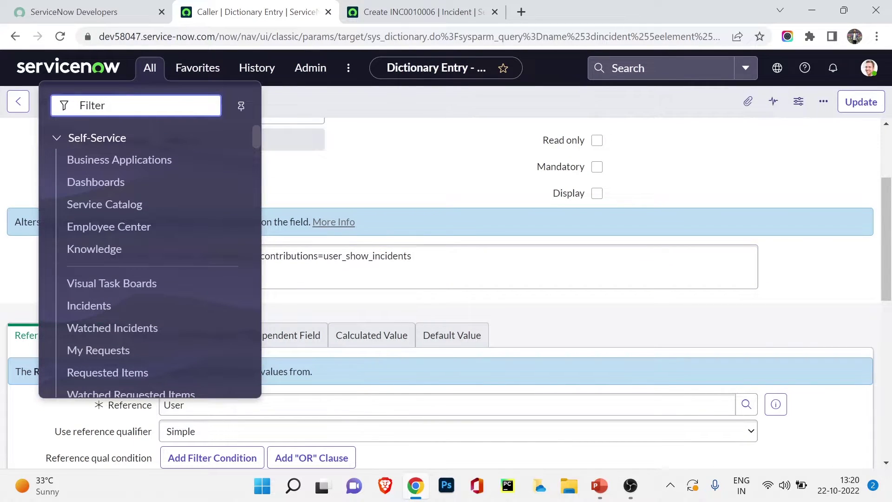
text(ui mac)
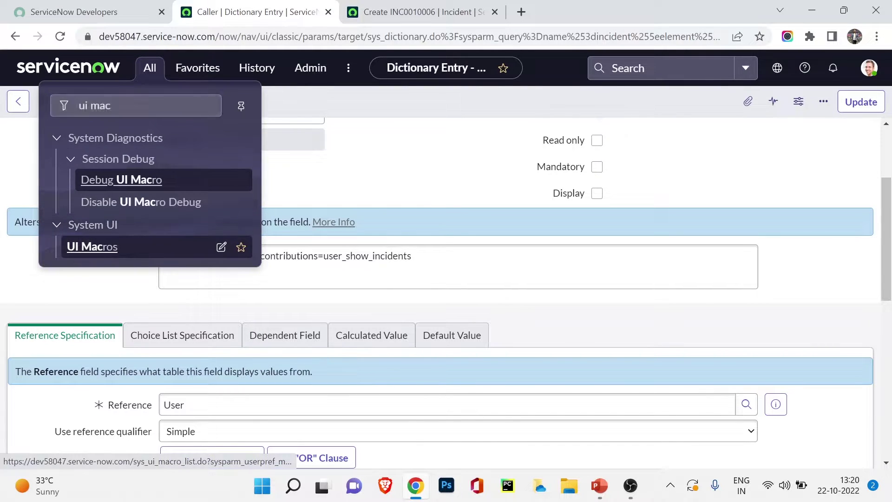
click(93, 247)
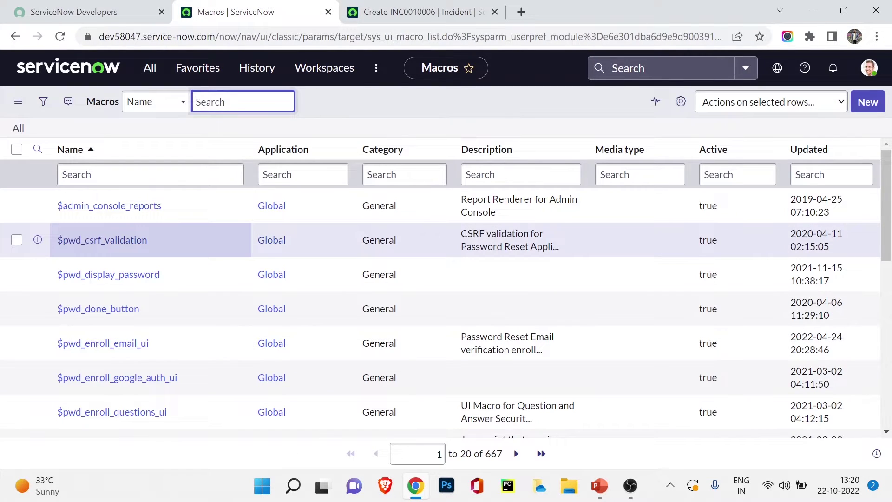
click(117, 174)
key(ctrl+v)
key(Return)
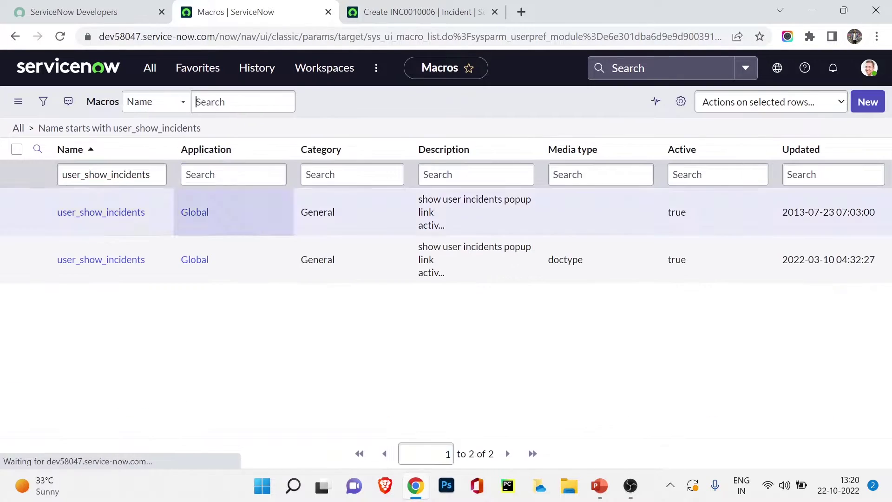
- Open the user_show_incidents macro without a media type and examine its script and description alongside the incident form's Caller field
click(101, 212)
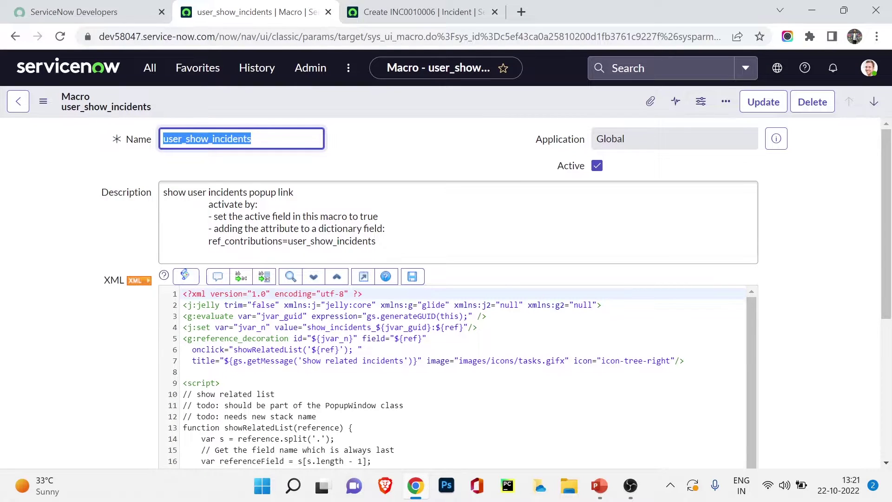
click(302, 405)
scroll(302, 405, down, 4)
scroll(306, 282, up, 1)
click(306, 282)
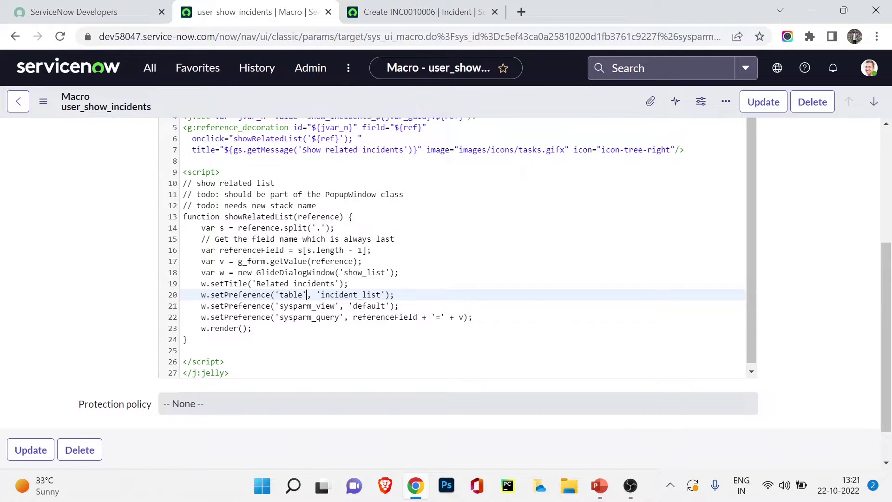
key(ctrl+Tab)
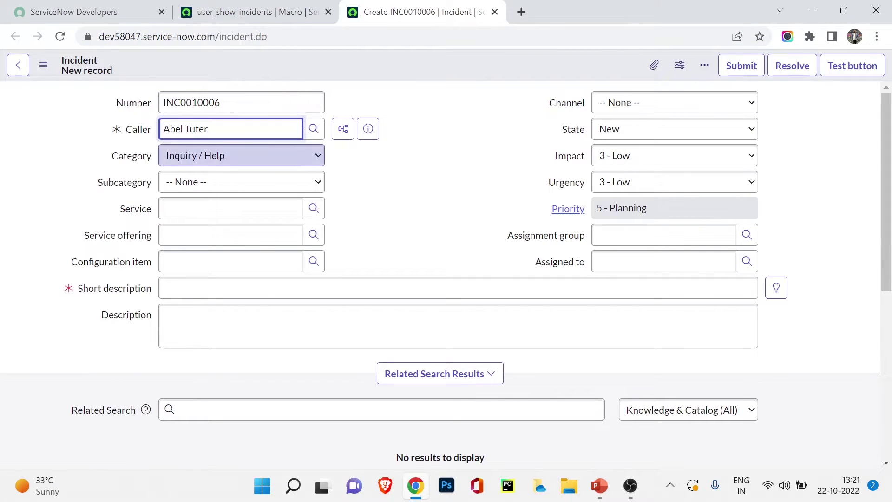
key(ctrl+shift+Tab)
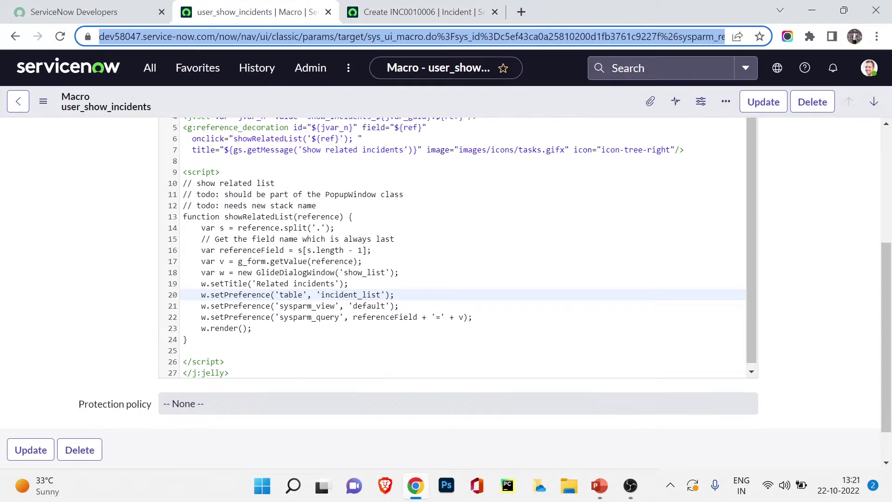
scroll(446, 279, up, 5)
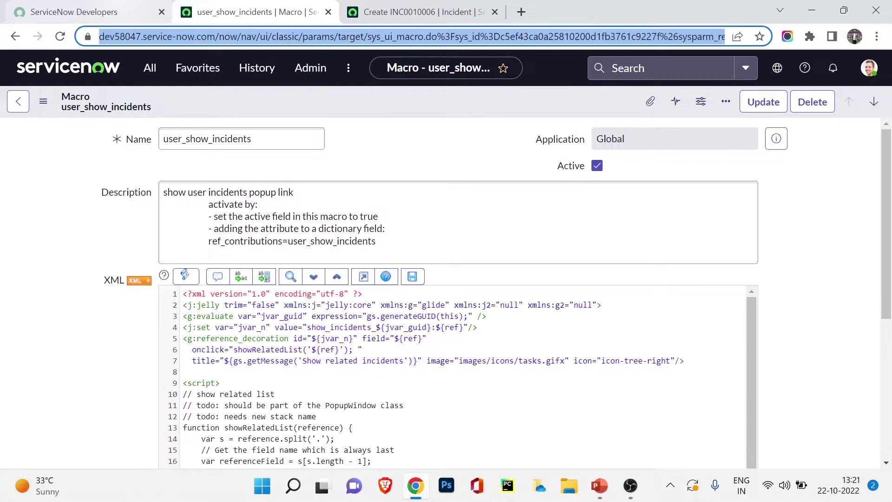
- Go back to the Caller dictionary entry and view its Attributes related list
key(alt+Left)
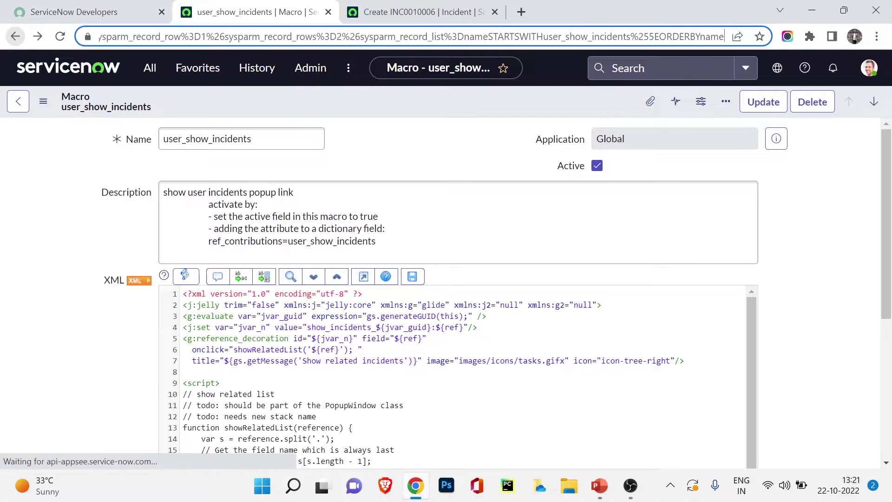
key(alt+Left)
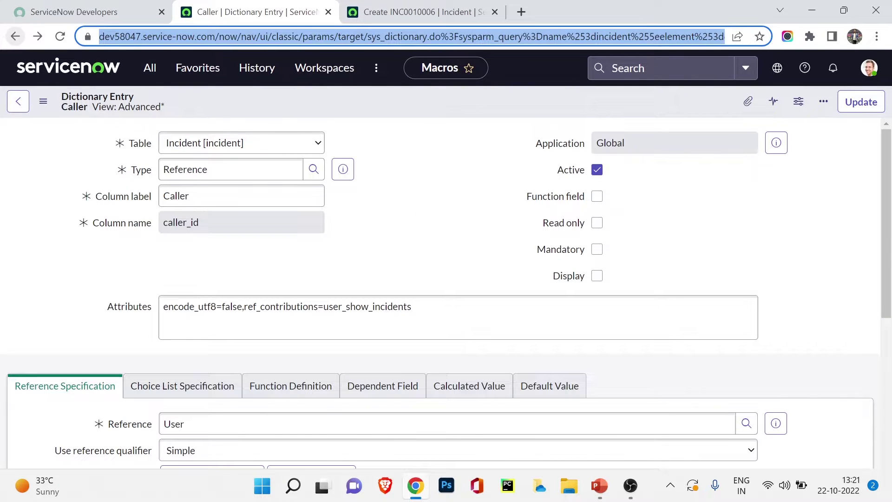
scroll(458, 279, down, 2)
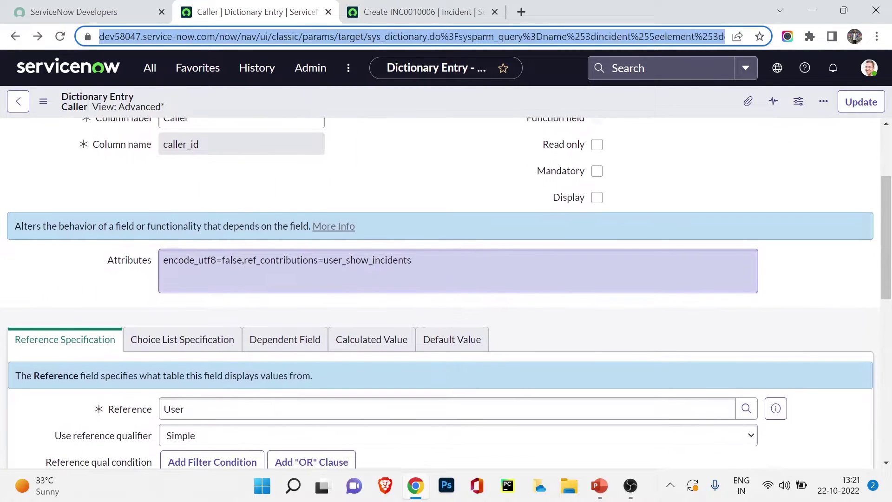
click(244, 260)
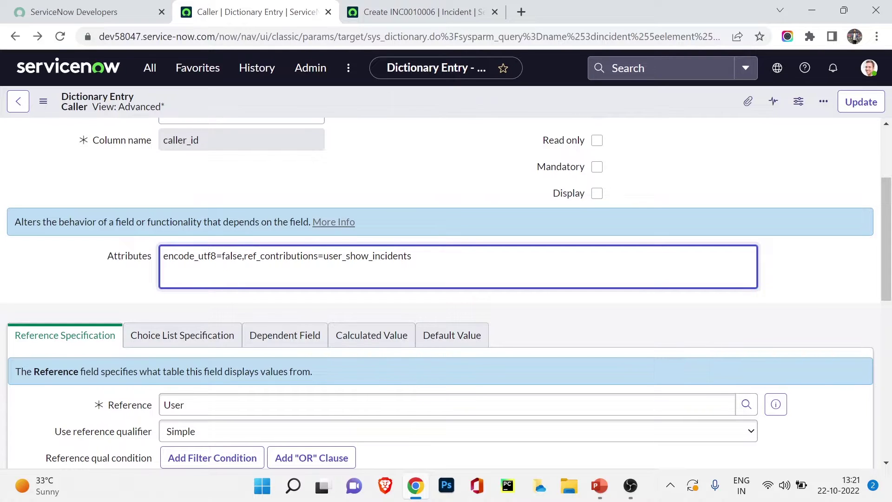
scroll(446, 293, down, 5)
scroll(100, 352, down, 4)
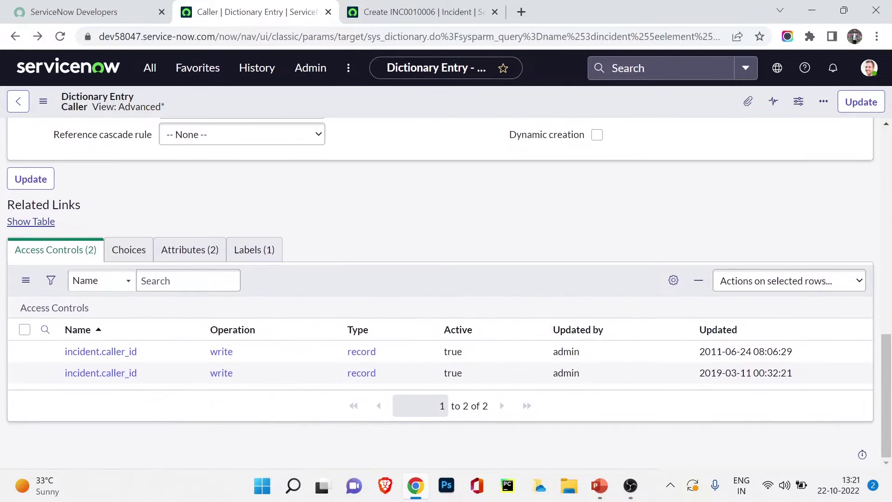
click(190, 249)
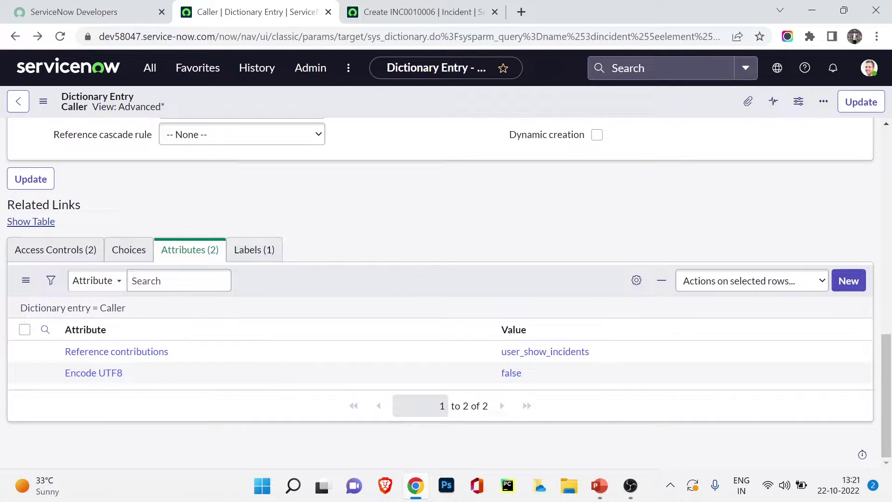
- Review the Caller entry's Choice List Specification and Dependent Field settings along with its main field details
scroll(440, 292, up, 8)
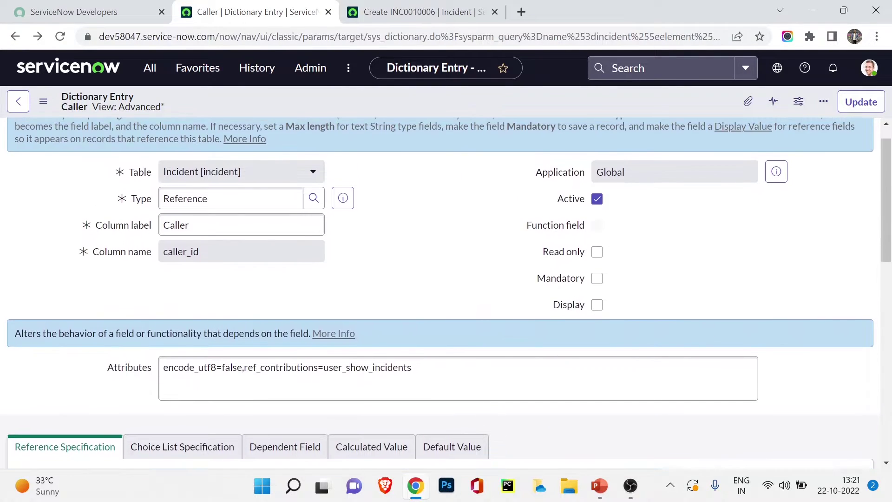
scroll(440, 293, down, 2)
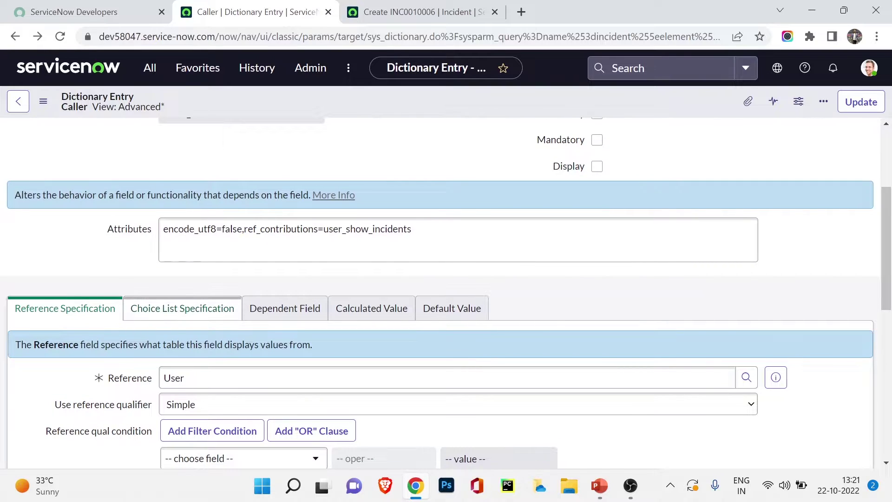
click(182, 308)
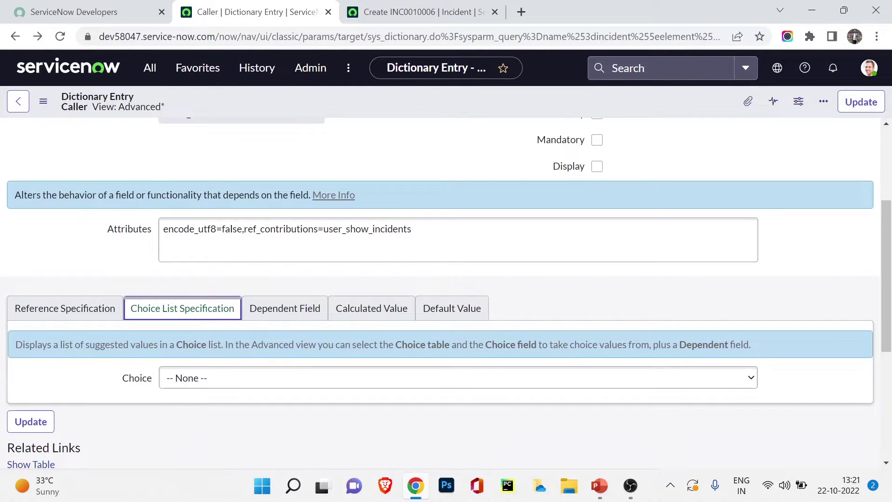
click(284, 308)
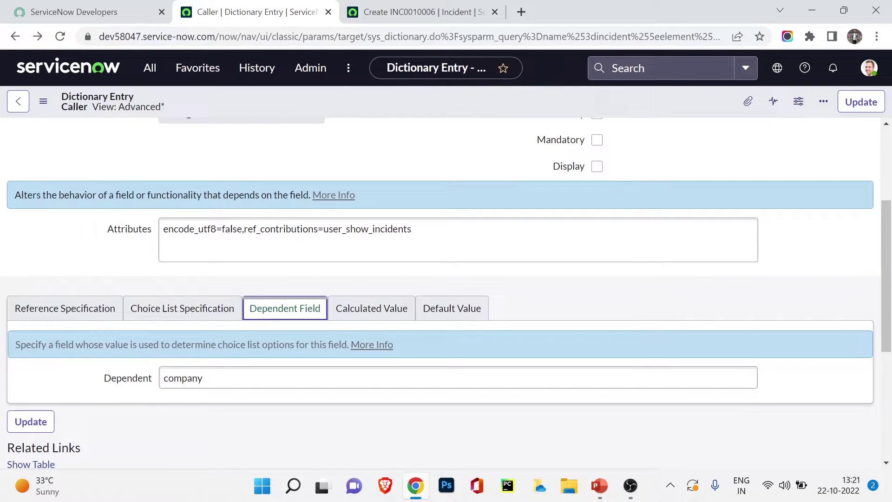
drag(257, 308, 250, 308)
scroll(232, 308, up, 3)
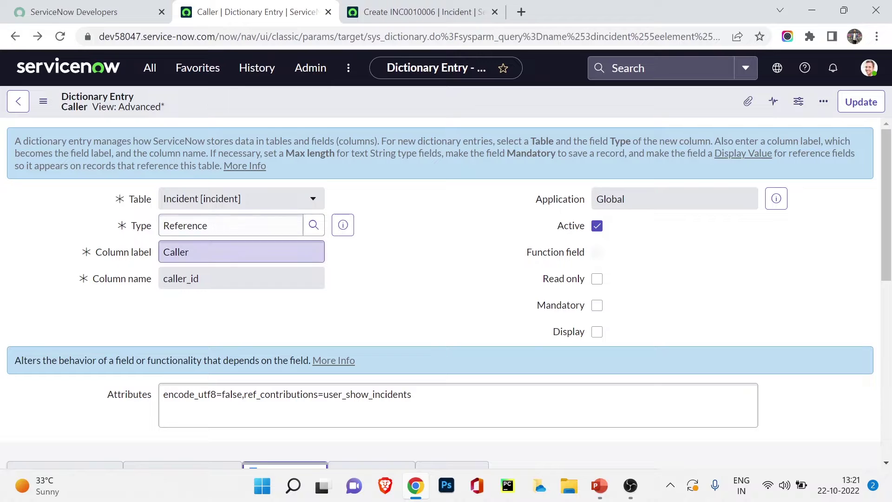
scroll(441, 293, down, 5)
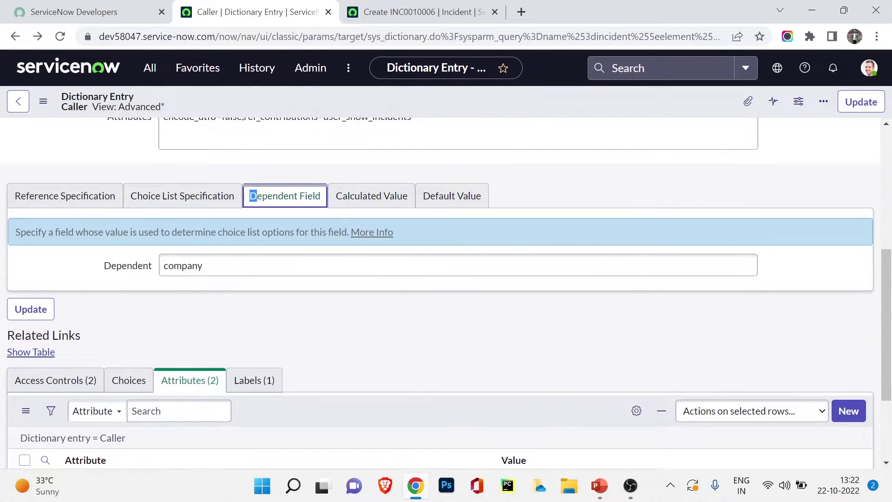
scroll(442, 279, up, 5)
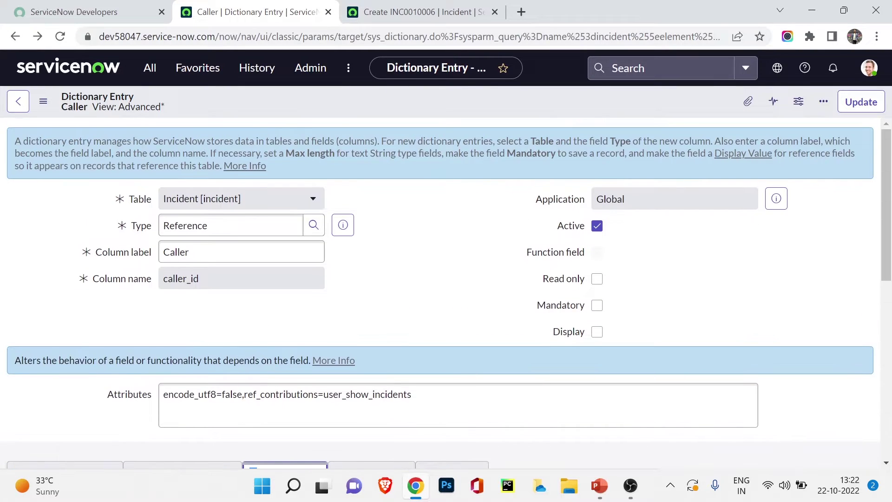
scroll(441, 292, down, 5)
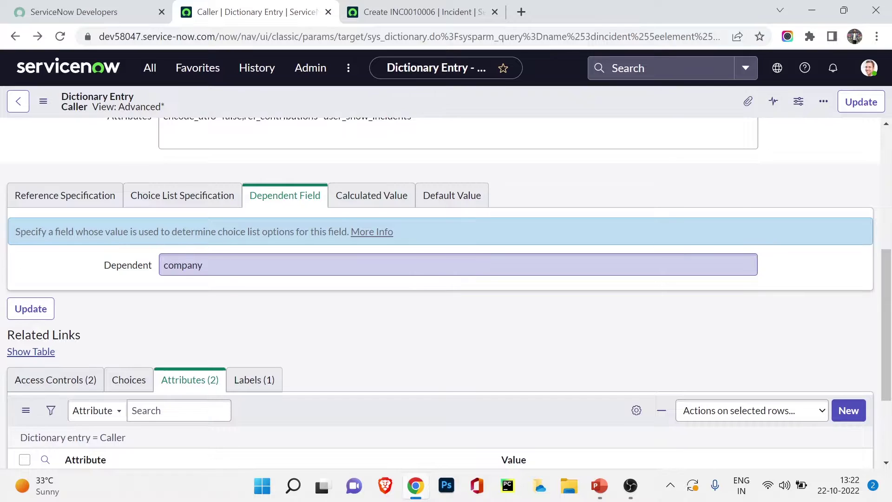
scroll(446, 291, down, 1)
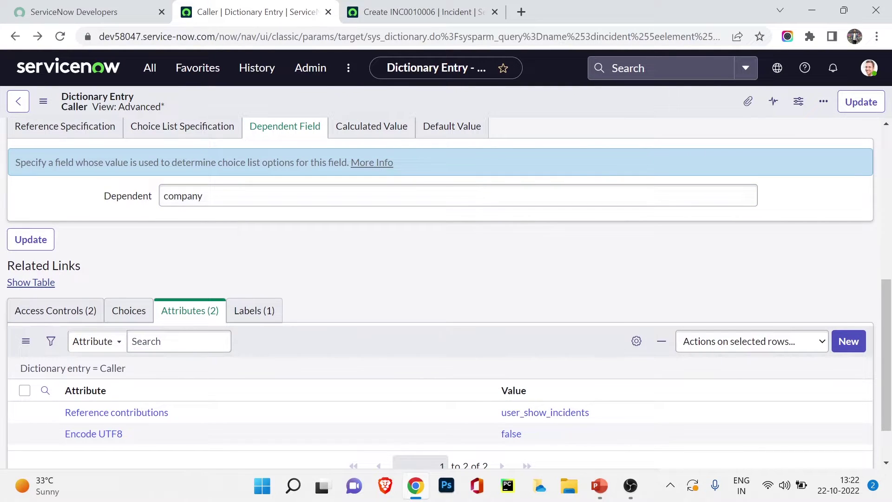
- Close the Caller dictionary entry and open the Category field's dictionary entry from the incident form, discarding the unsaved incident
scroll(446, 293, down, 1)
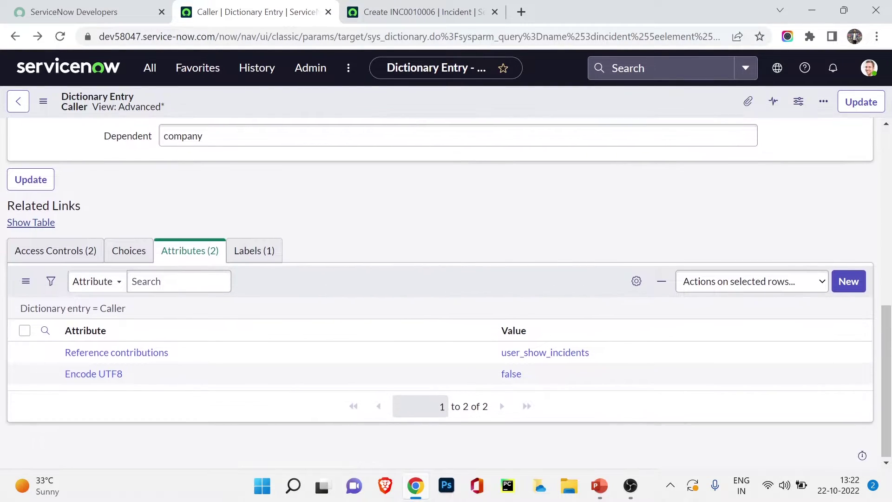
scroll(446, 293, up, 7)
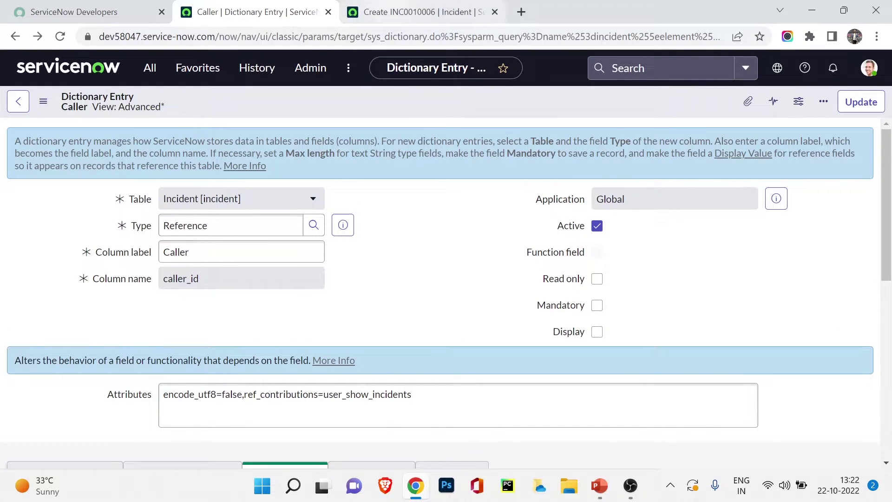
click(420, 11)
click(329, 12)
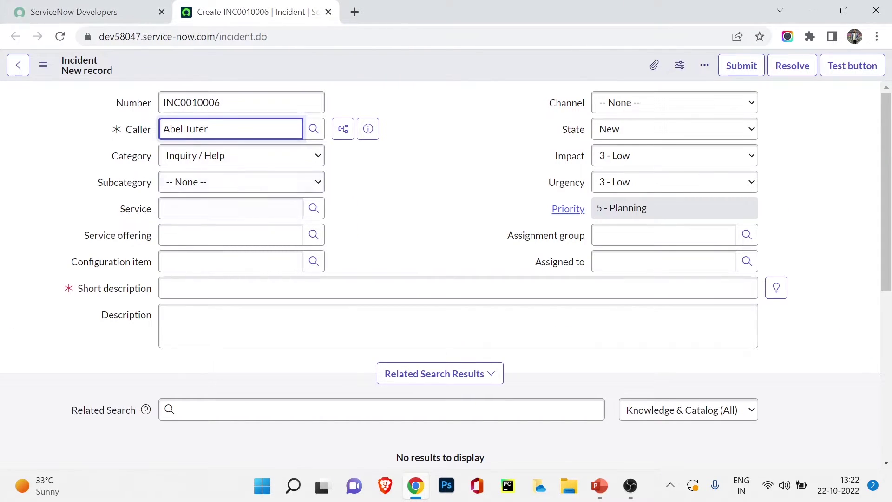
click(241, 156)
right_click(131, 157)
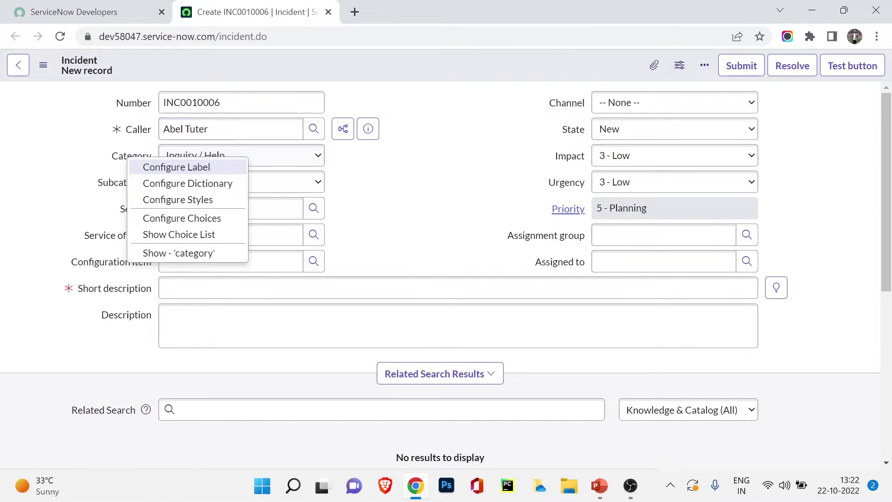
click(187, 183)
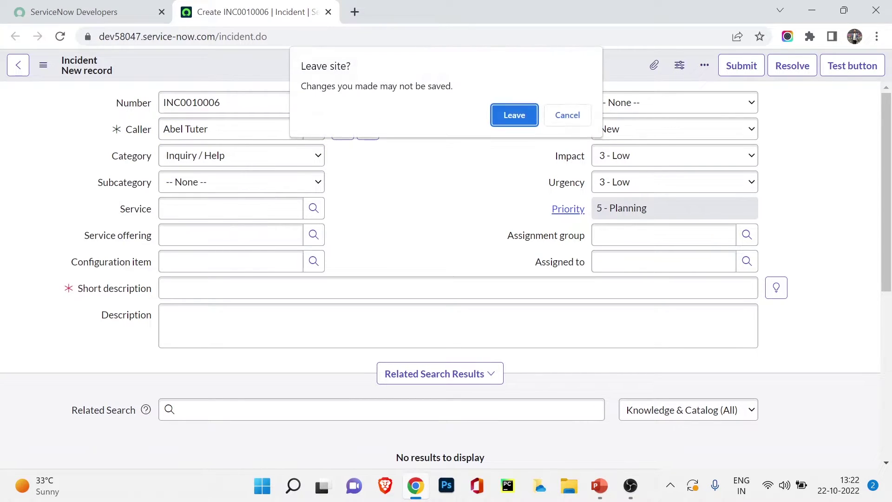
key(Return)
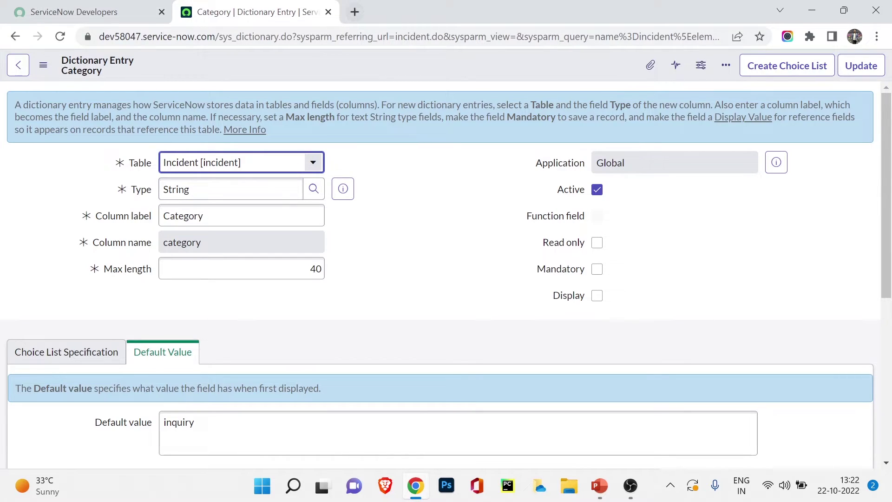
- Launch the dev58047 instance from the ServiceNow Developers site and bring up a new incident form in its own browser tab
click(88, 12)
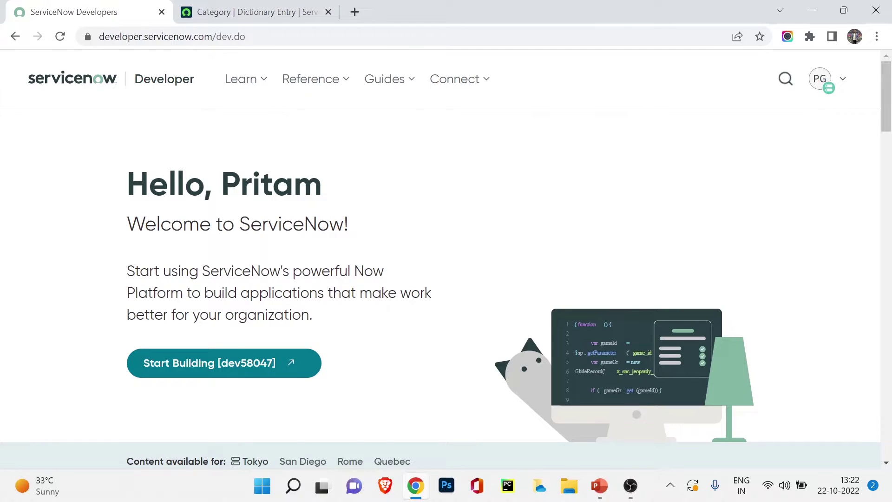
click(224, 363)
click(397, 12)
click(256, 11)
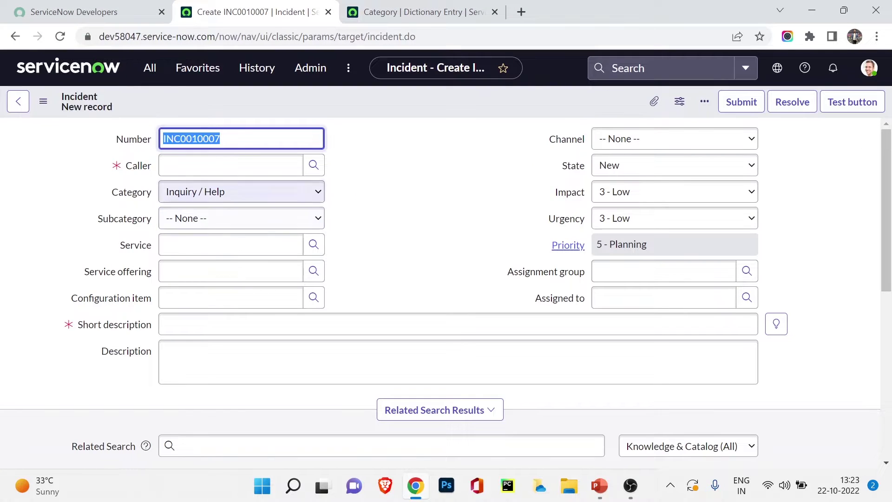
- Set the incident's Category to Software and examine the Subcategory choices offered for it
click(242, 191)
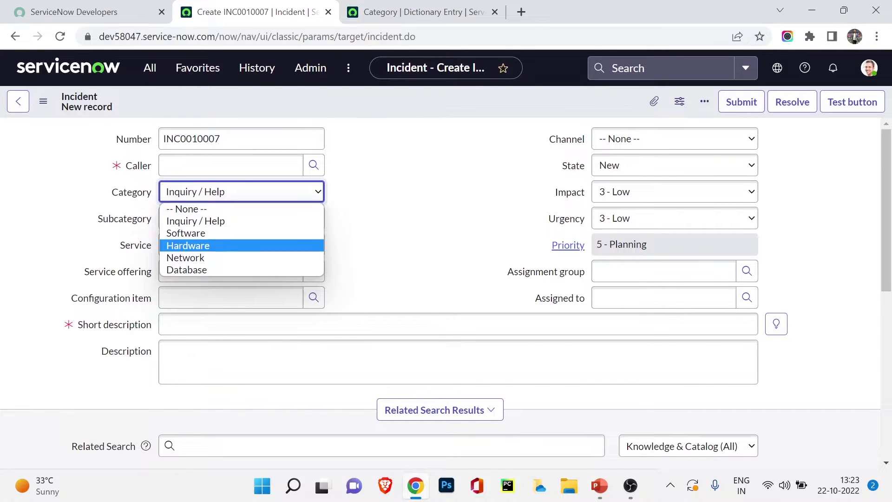
key(Up)
key(Down)
key(Down)
key(Up)
key(Up)
key(Return)
key(Tab)
key(alt+Down)
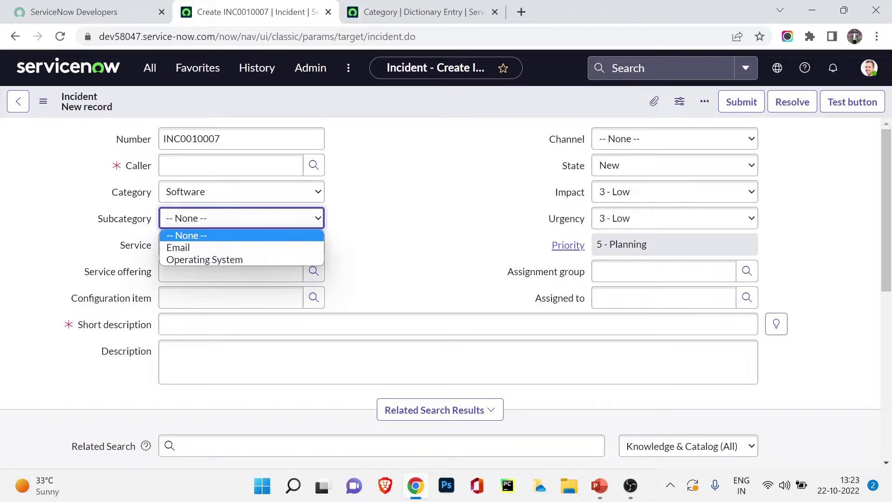
key(Down)
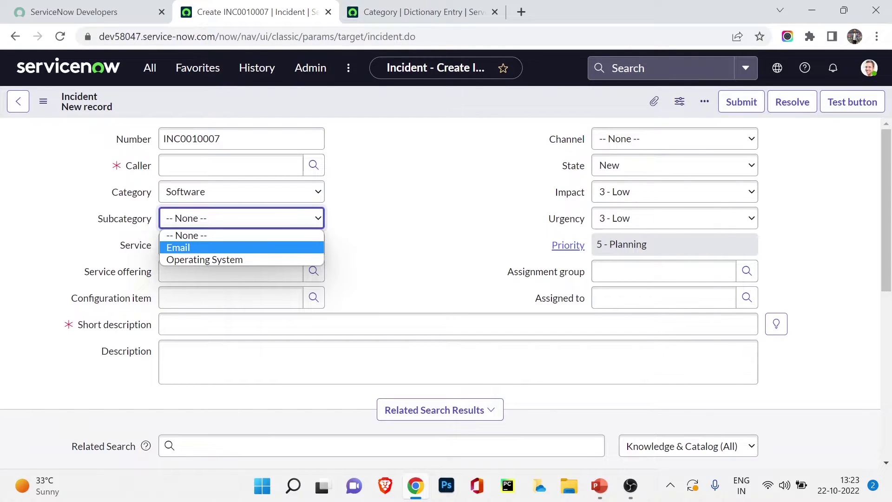
key(Up)
key(Down)
key(Down)
key(Up)
key(Up)
- Change the incident's Category to Hardware and examine its Subcategory choices, keeping Subcategory at None
key(shift+Tab)
key(alt+Down)
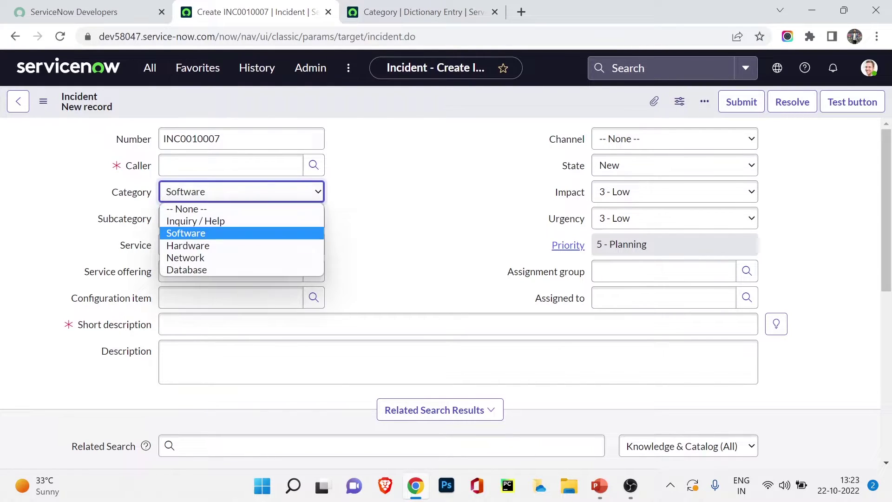
key(Down)
key(Return)
key(Tab)
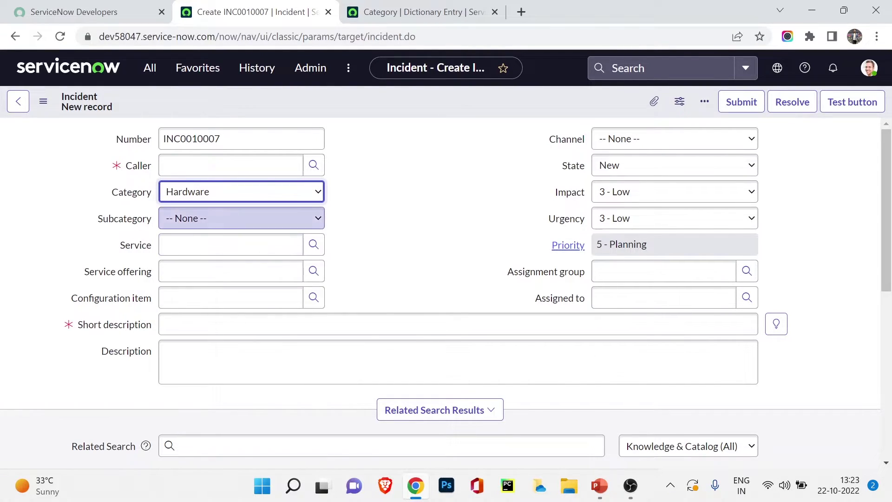
key(alt+Down)
key(Down)
key(Down)
key(Up)
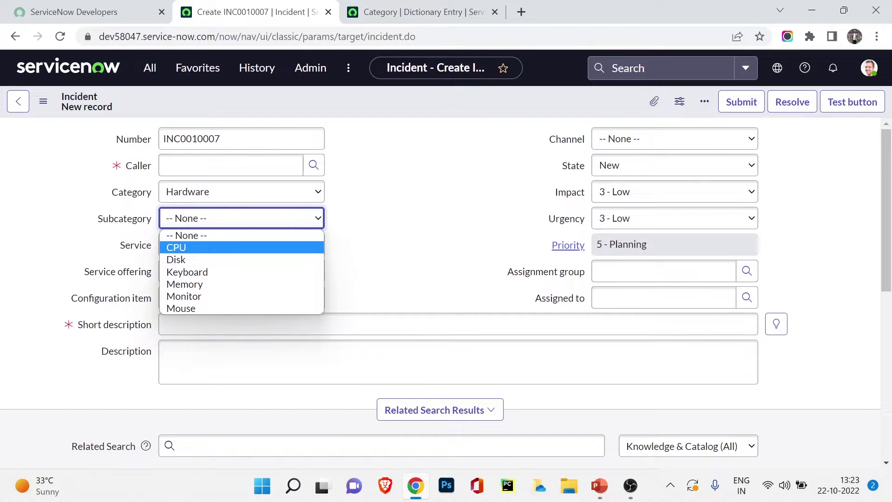
key(Down)
key(Up)
key(Up)
key(Down)
key(Down)
key(Down)
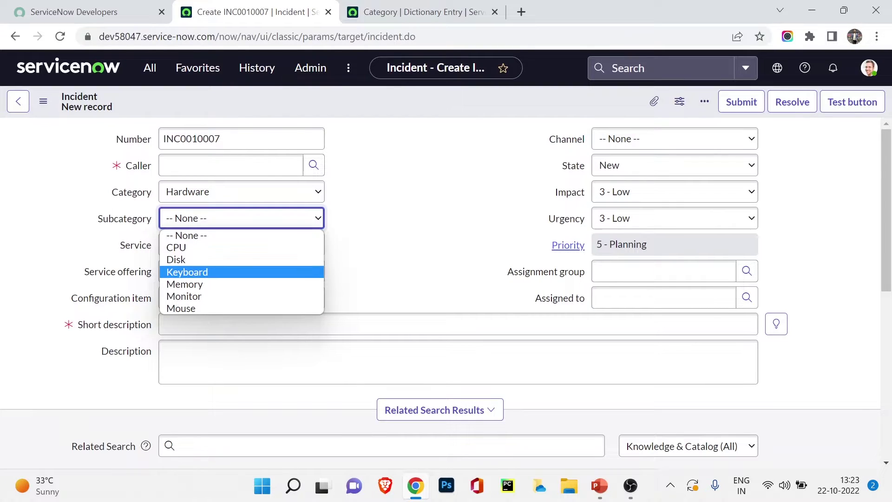
key(Down)
key(Up)
key(Up)
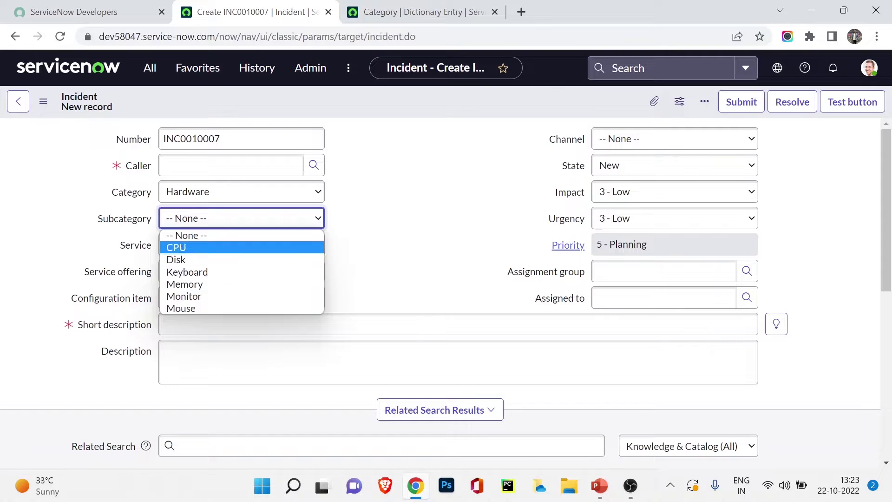
key(Up)
key(Up)
key(Return)
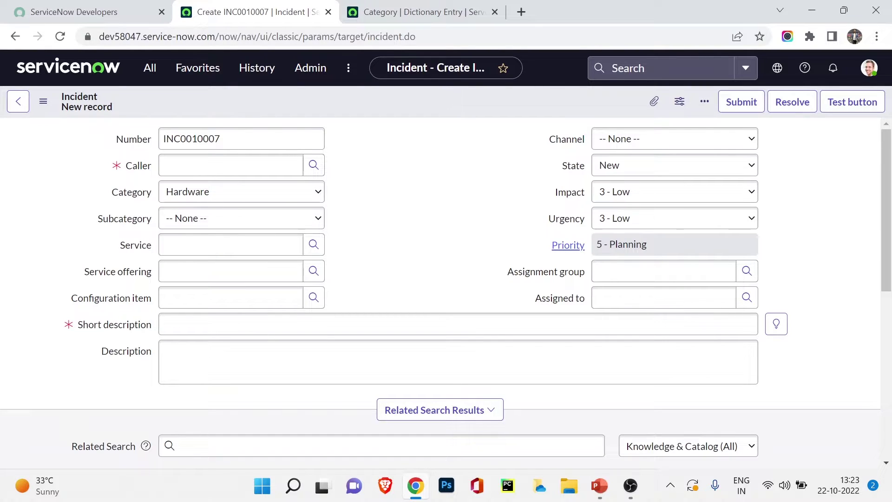
click(241, 192)
click(241, 218)
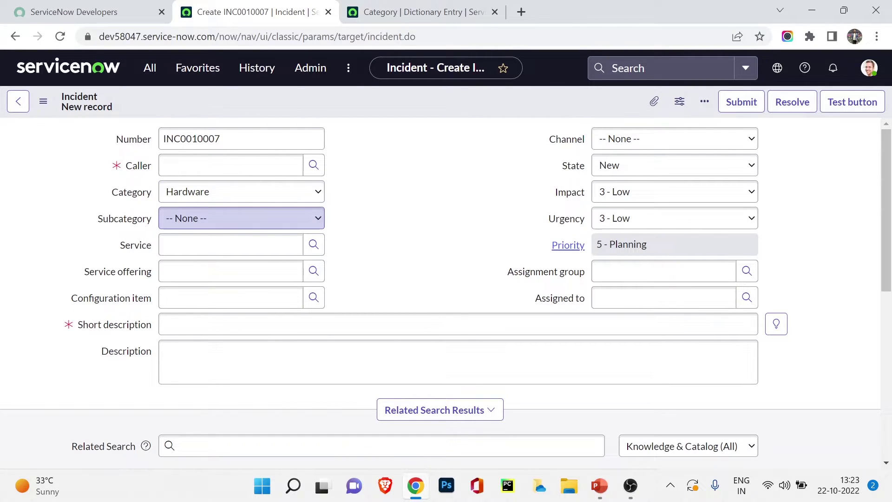
- View the Category dictionary entry's Choices related list and compare it with the incident form's Category field
key(ctrl+Tab)
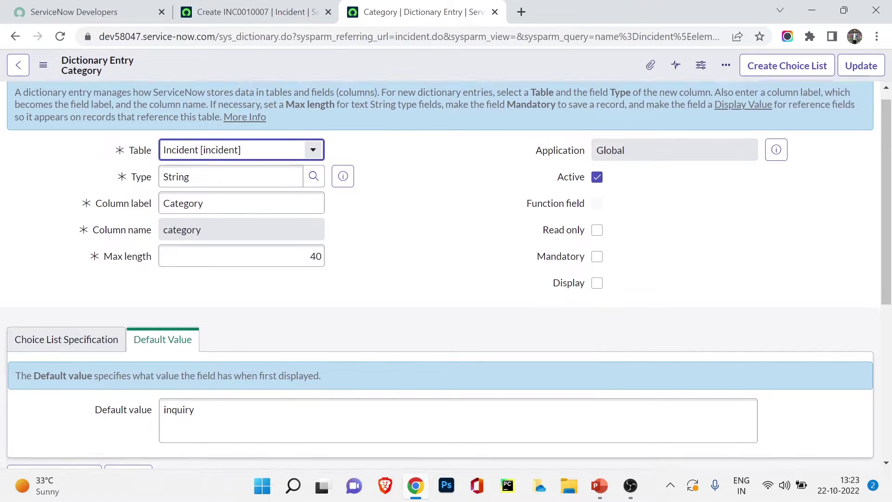
scroll(446, 279, down, 6)
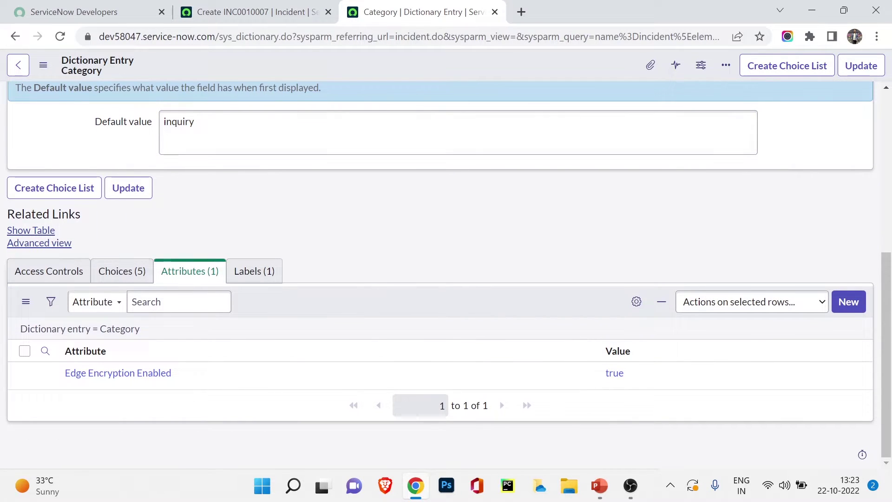
click(122, 271)
scroll(440, 274, down, 1)
scroll(446, 279, down, 2)
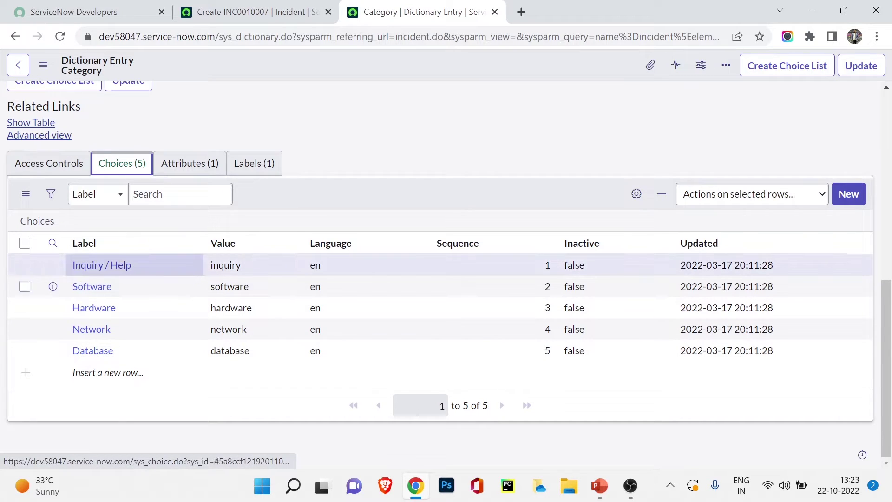
click(279, 12)
click(375, 12)
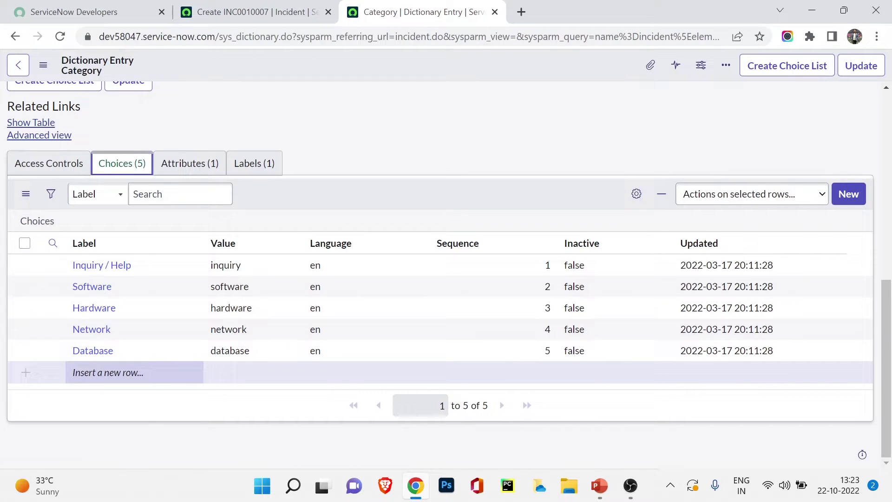
- Add a new choice labelled "Phone" to the Category field and save the dictionary entry, continuing with the submission
click(103, 372)
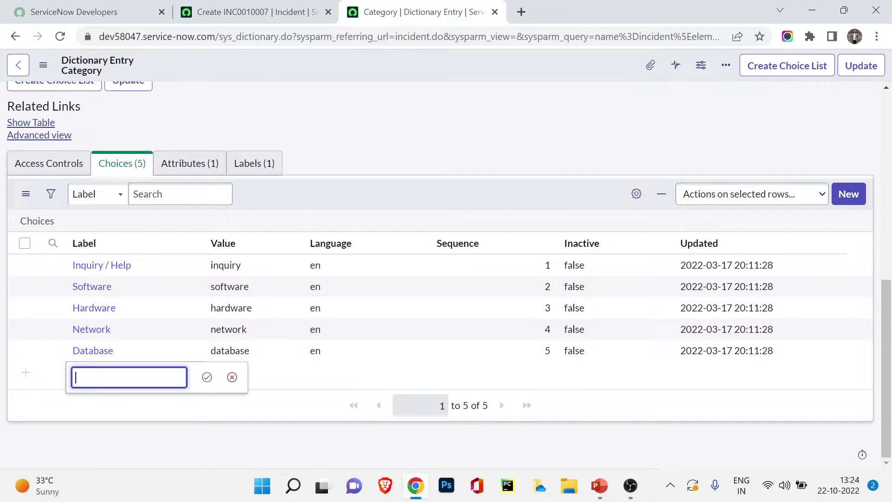
text(Phone)
key(Return)
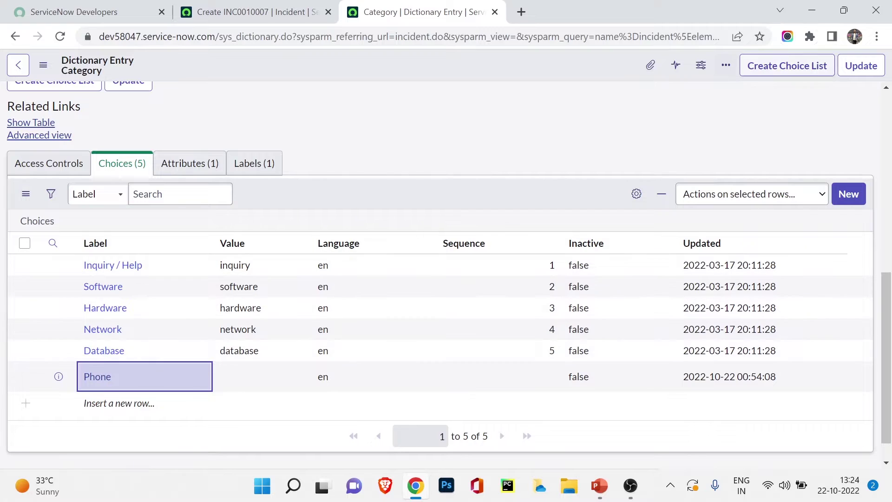
click(726, 65)
click(625, 82)
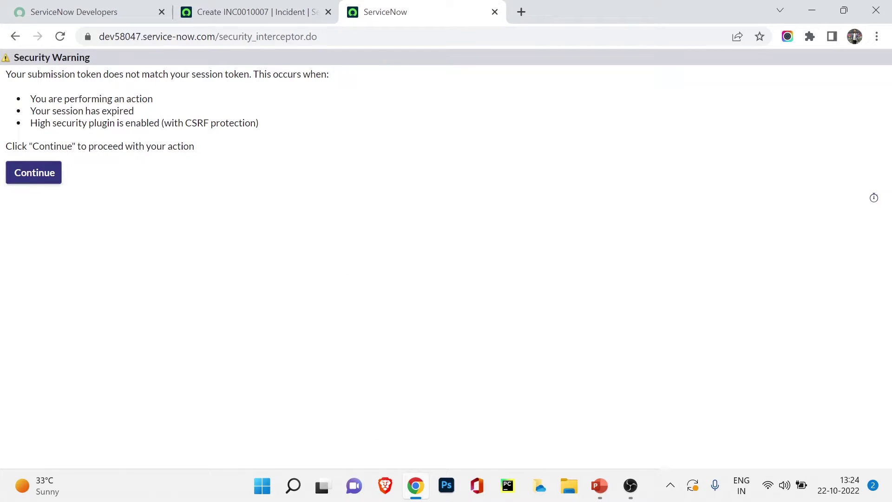
key(Return)
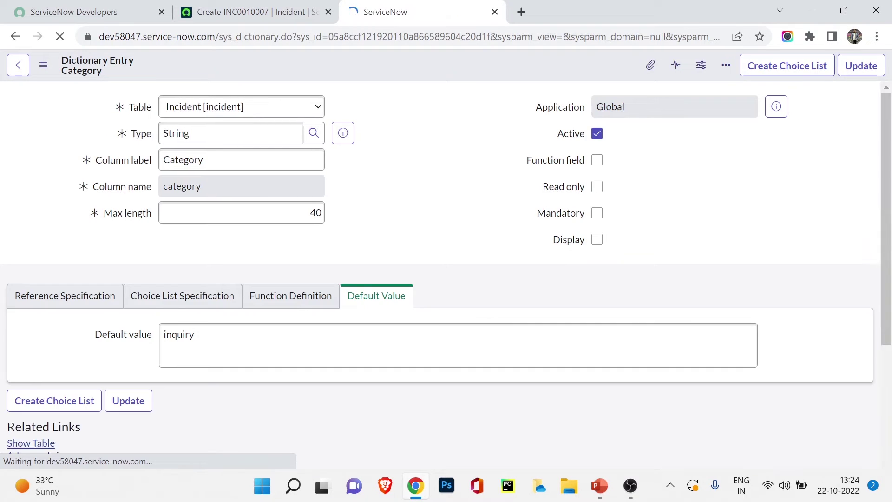
- Set the Value of the Phone choice to "Phone" and save the Category dictionary entry
scroll(93, 308, down, 15)
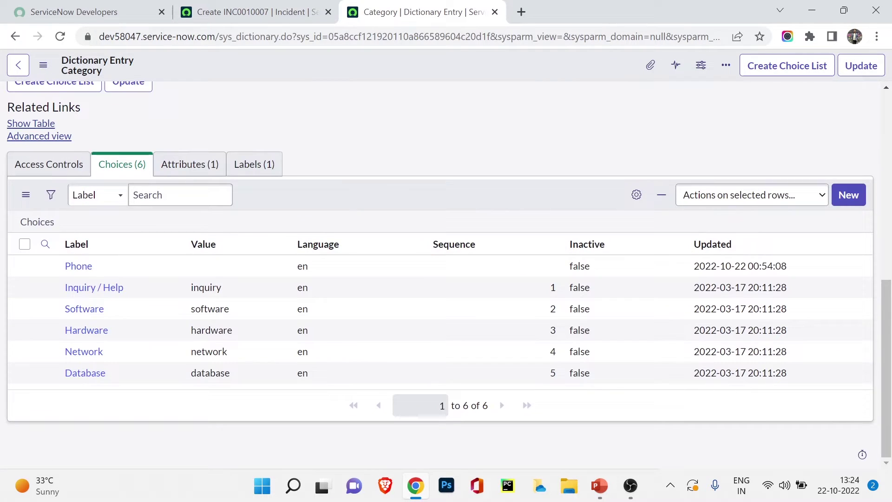
scroll(492, 389, down, 1)
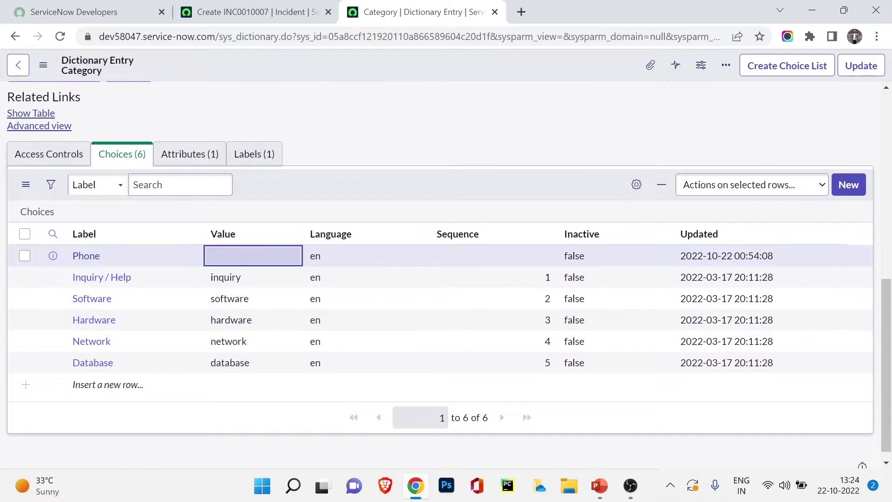
double_click(253, 256)
text(Phone)
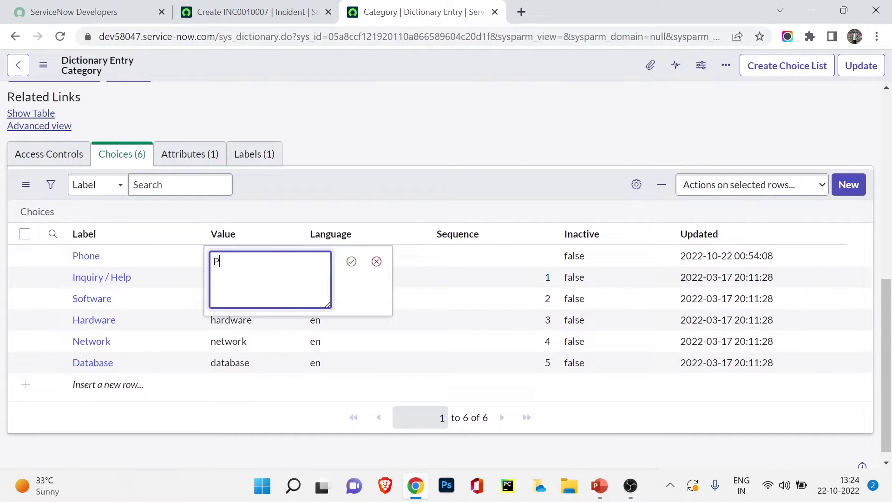
click(351, 261)
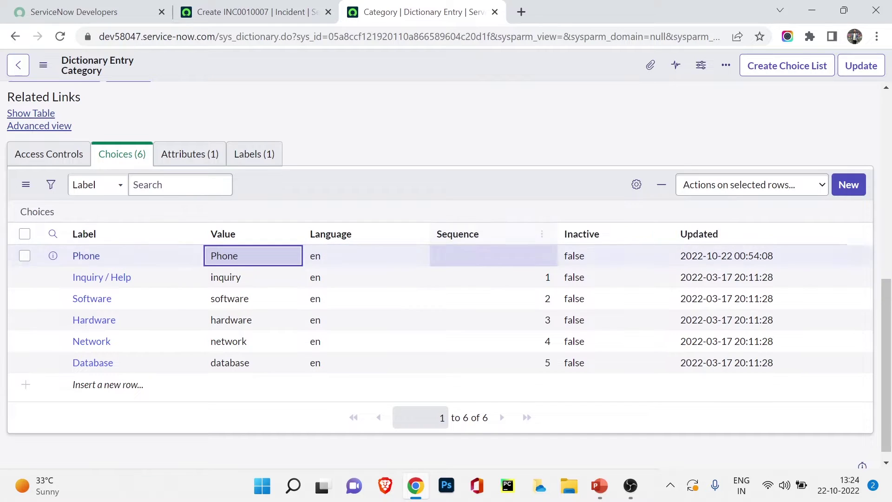
scroll(440, 269, up, 8)
right_click(407, 69)
click(430, 79)
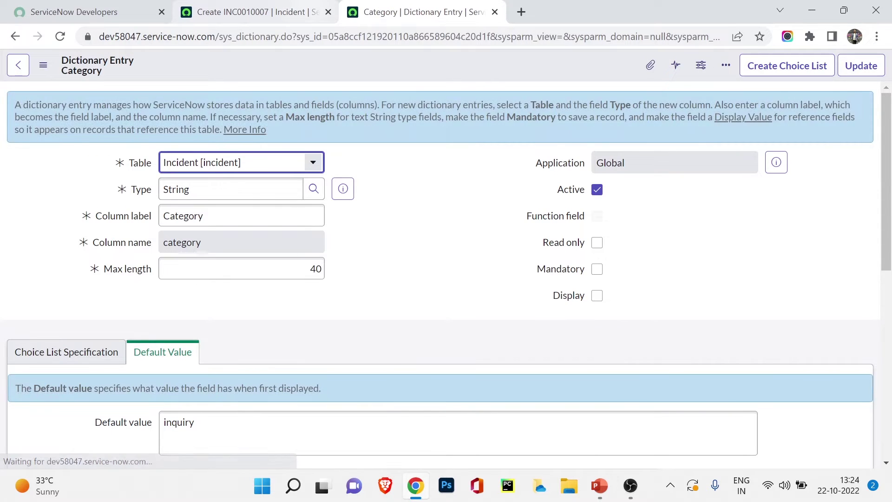
- Reload the incident form without saving its changes and check the Category options for the new Phone choice
click(256, 11)
right_click(348, 108)
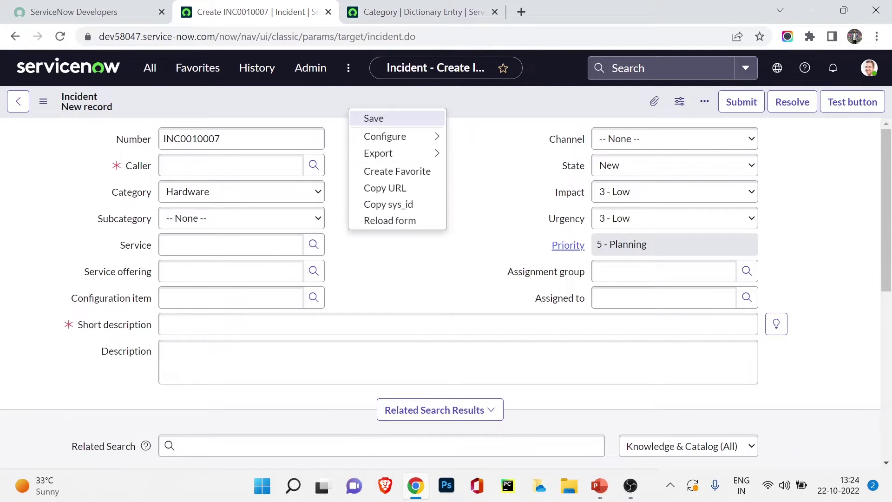
click(386, 221)
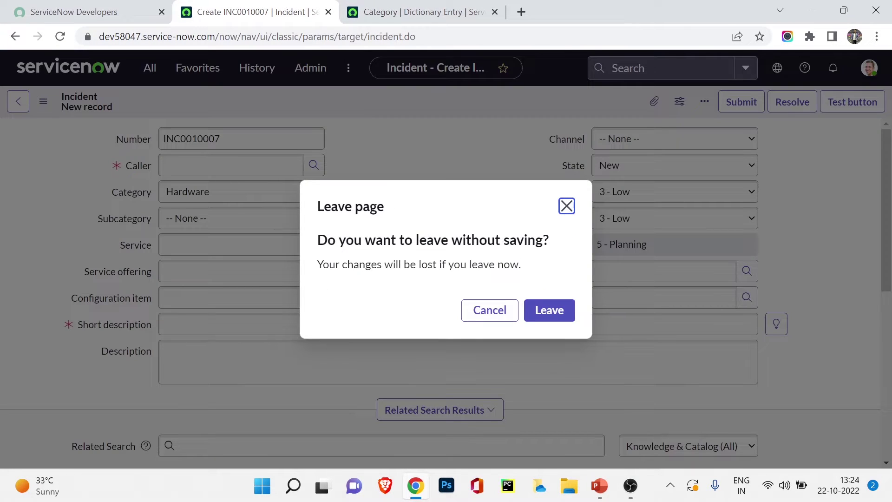
click(548, 310)
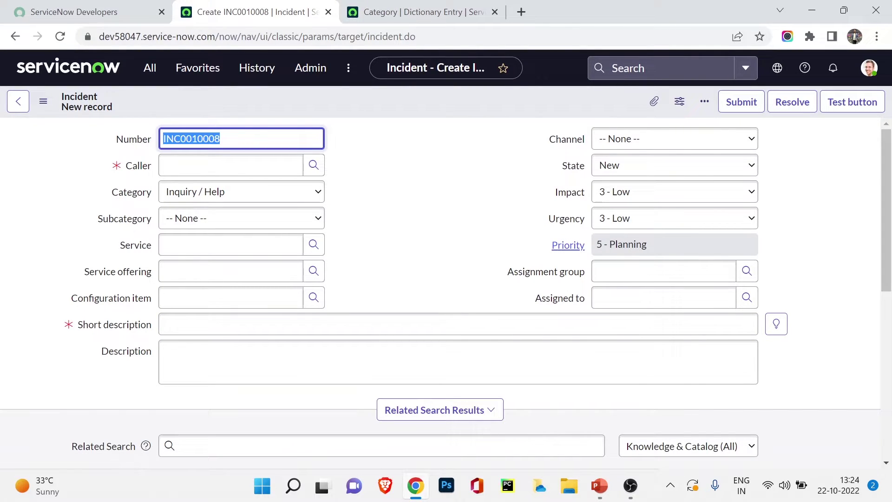
click(241, 192)
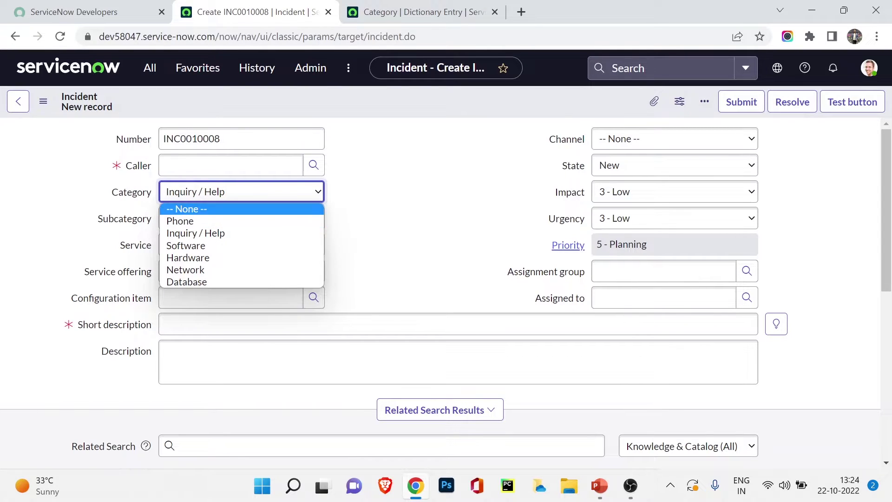
- Open the dictionary entry of the incident form's Subcategory field and review its dependent field setting and Choices list
key(Escape)
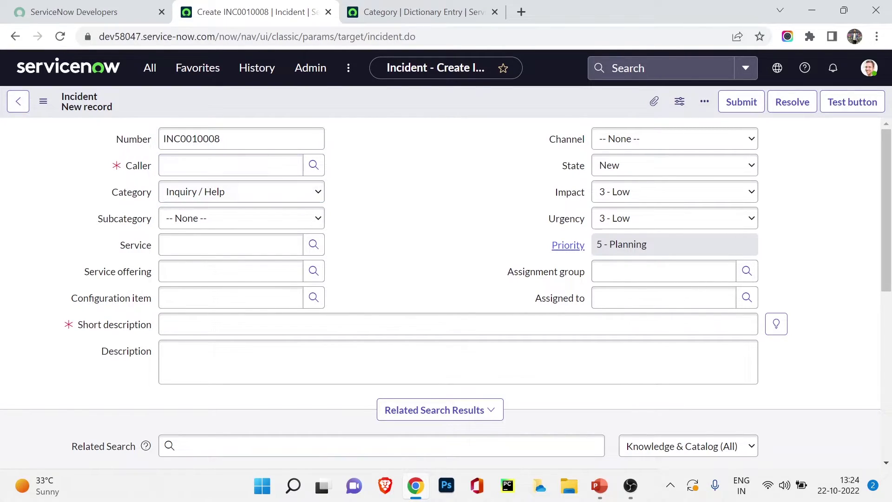
key(Tab)
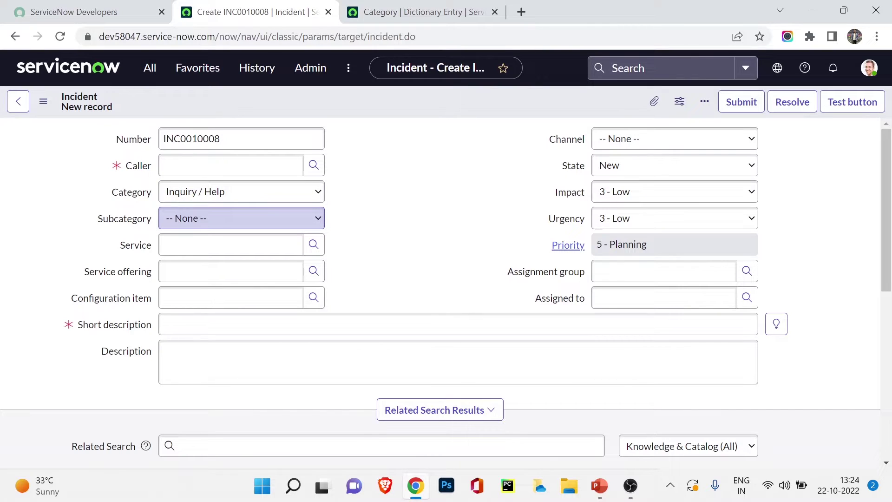
right_click(121, 219)
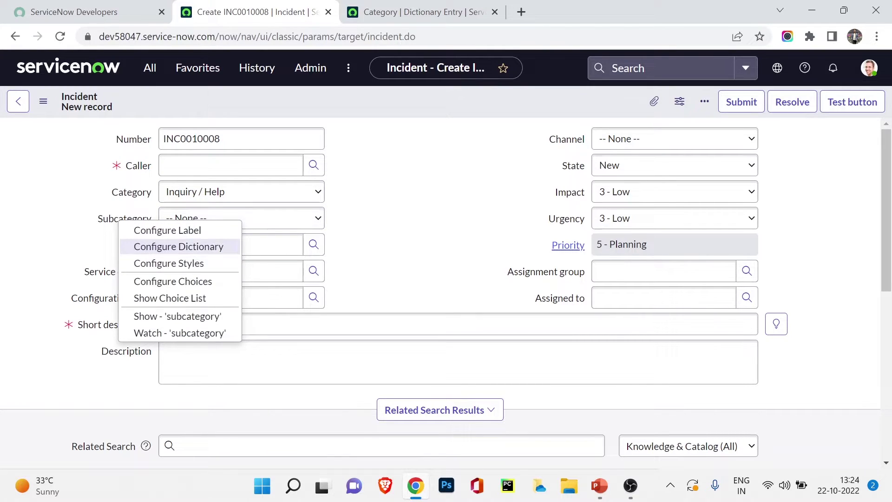
click(179, 246)
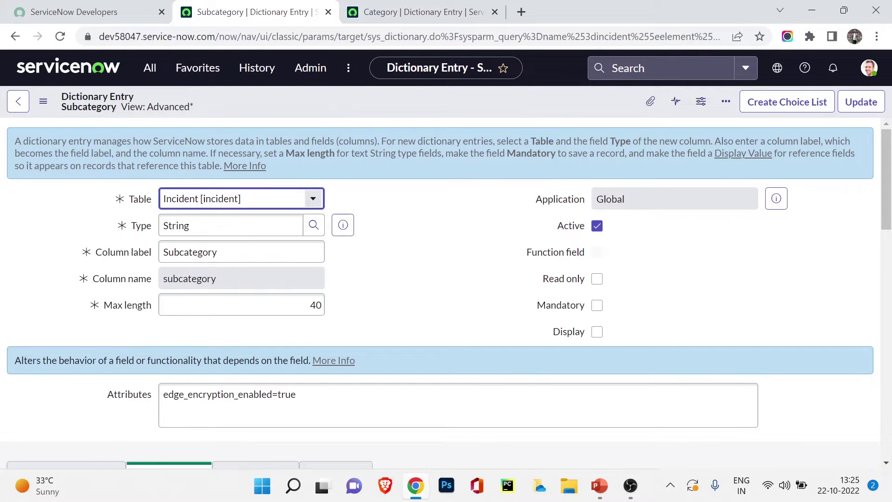
scroll(446, 293, down, 7)
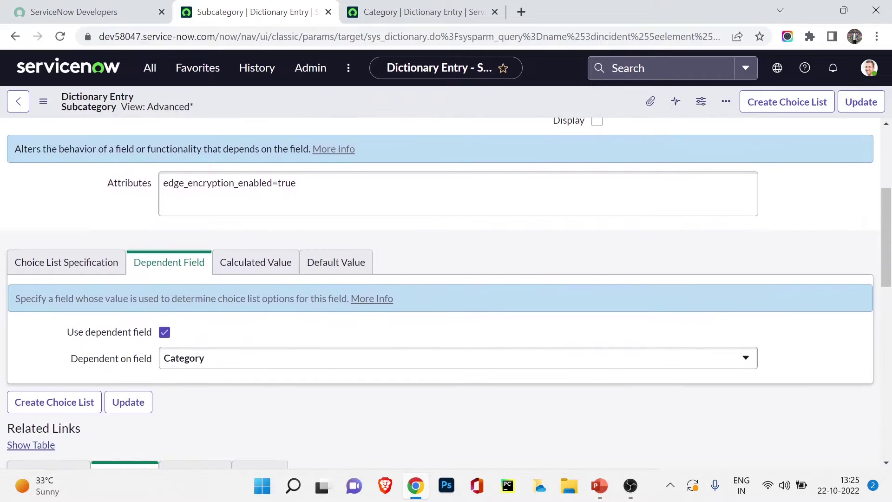
scroll(446, 293, down, 1)
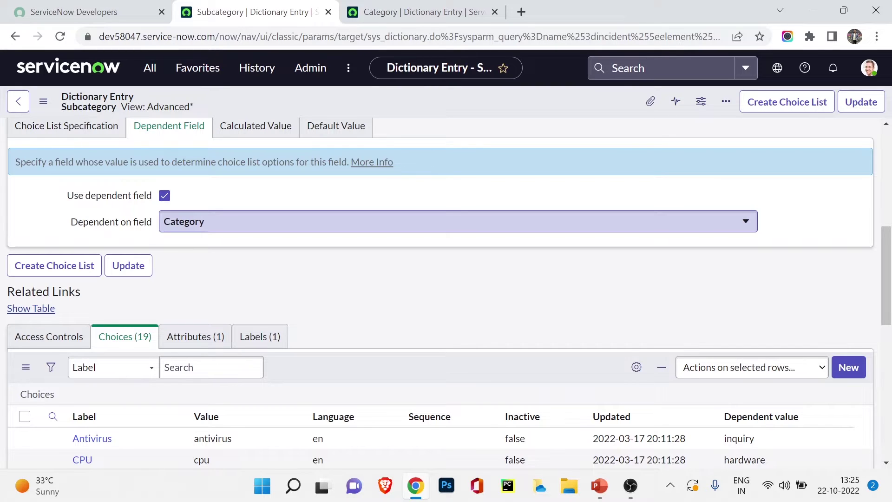
scroll(446, 292, down, 3)
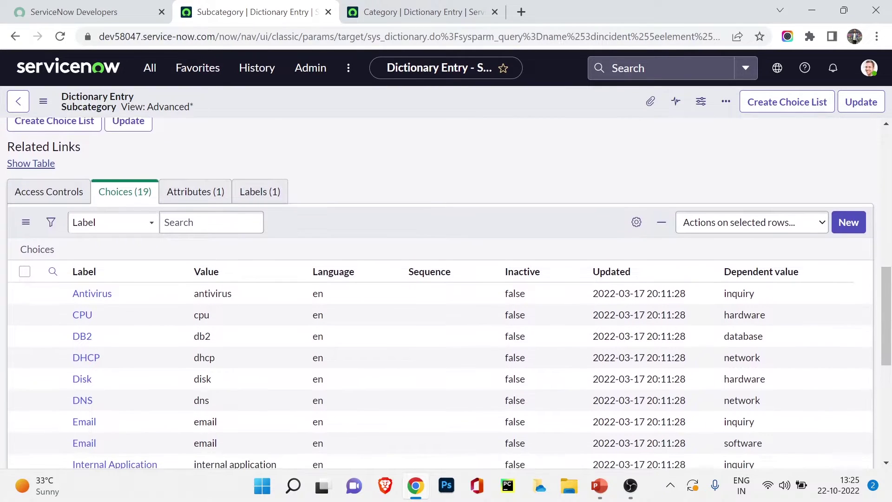
scroll(446, 293, down, 2)
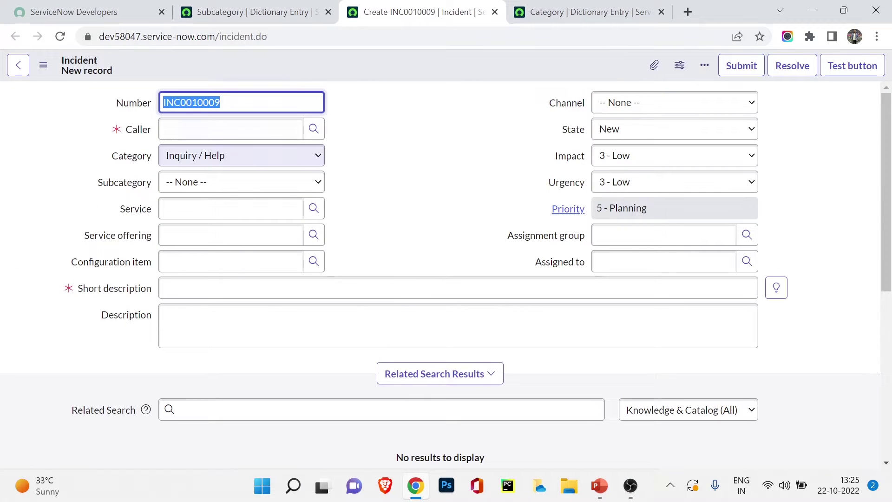
- On the new incident form, check the Subcategory options for the Inquiry / Help category and compare them with the dictionary entry's Choices
click(241, 155)
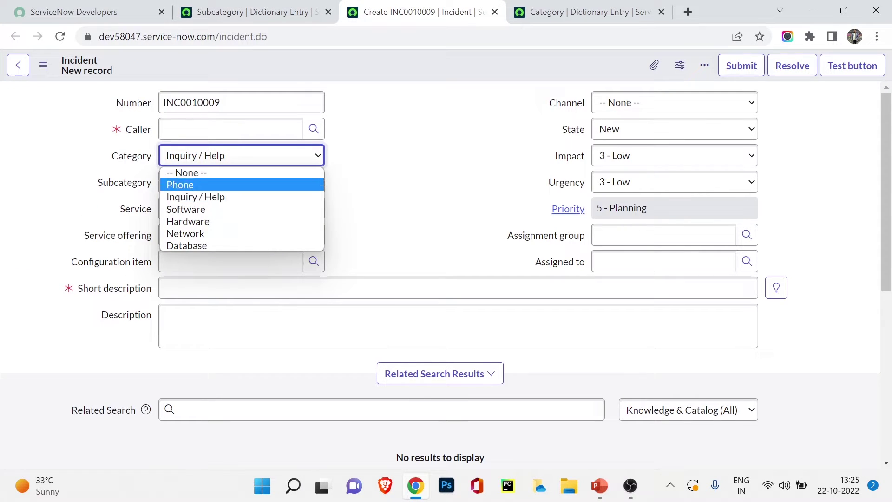
click(242, 198)
click(241, 182)
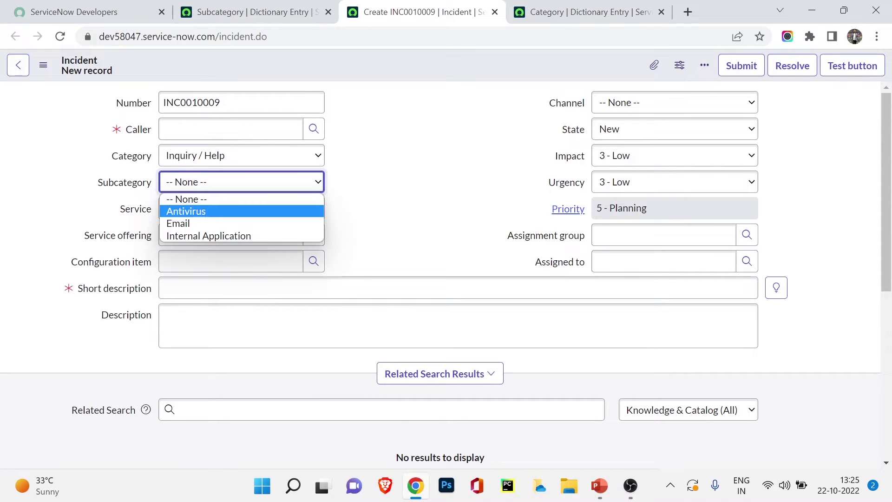
click(289, 11)
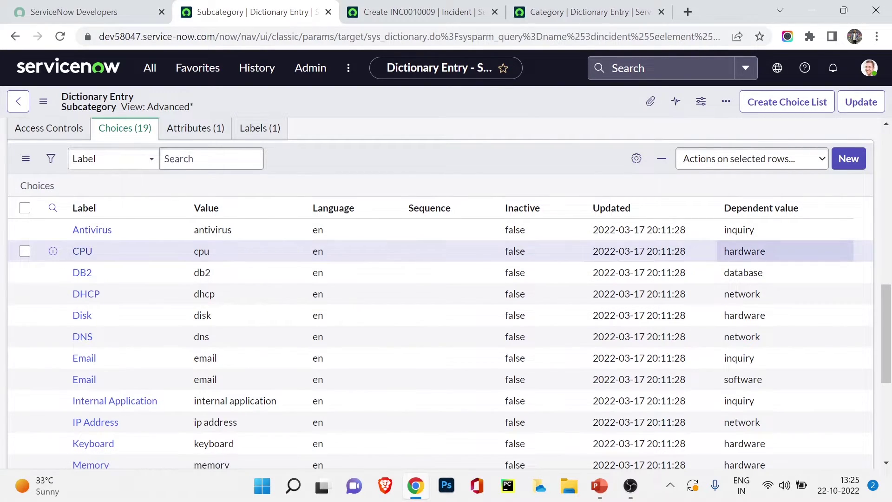
- Set the incident form's Category to Hardware and check which Subcategory options it offers
click(444, 10)
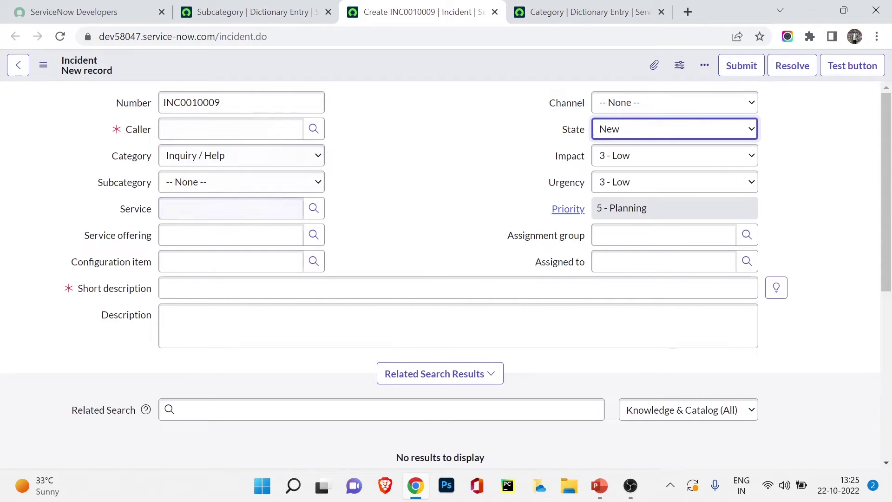
click(241, 155)
click(187, 221)
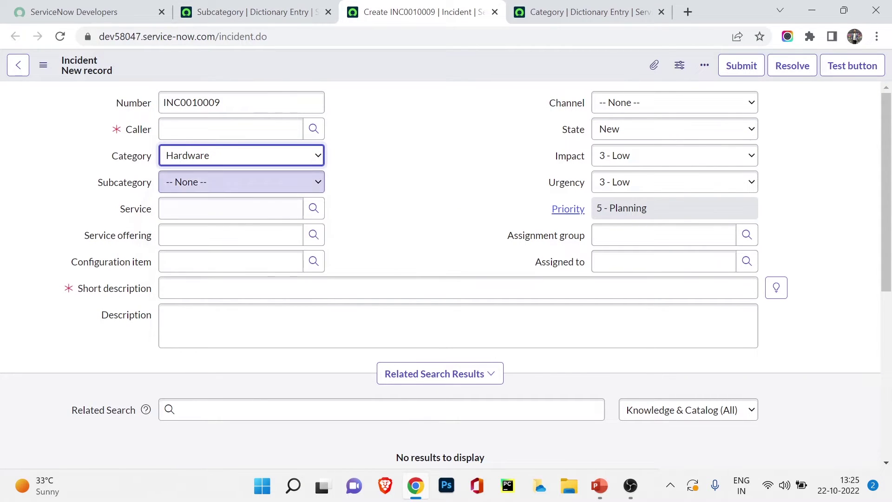
click(241, 181)
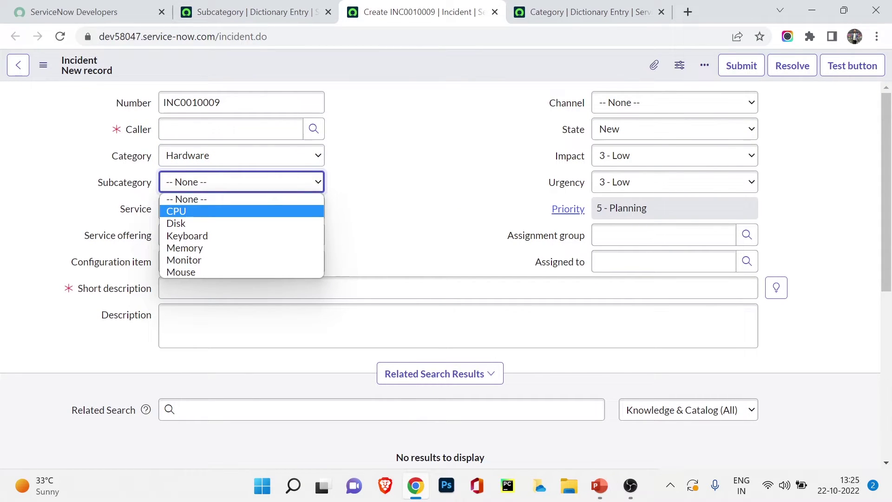
key(Escape)
- Add a new choice labelled "Iphone" with the value "iphone" to the Subcategory dictionary entry's Choices list
click(257, 11)
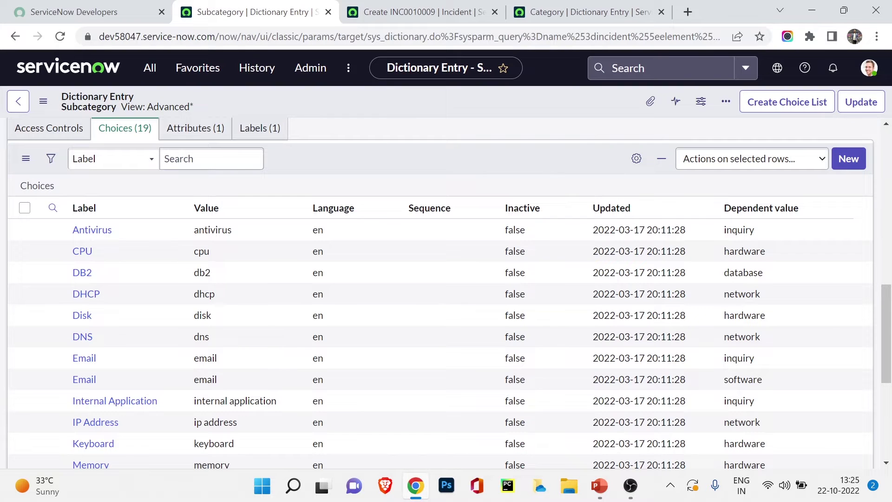
scroll(204, 272, down, 5)
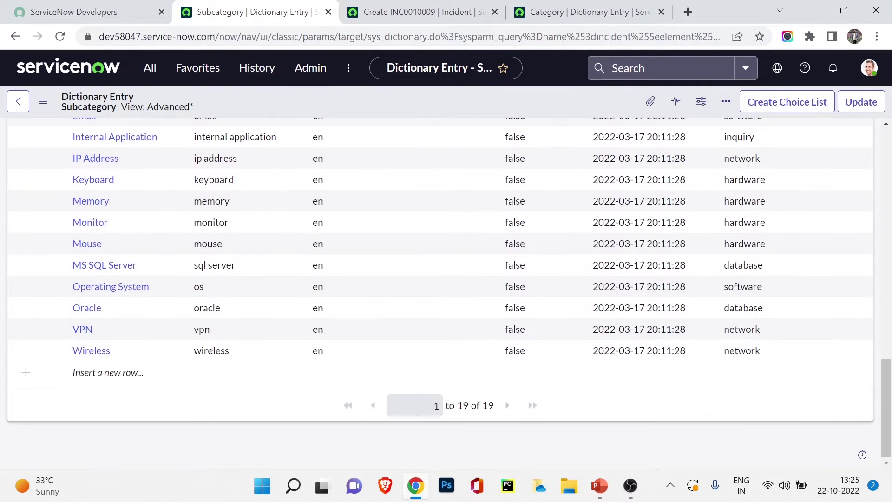
double_click(107, 373)
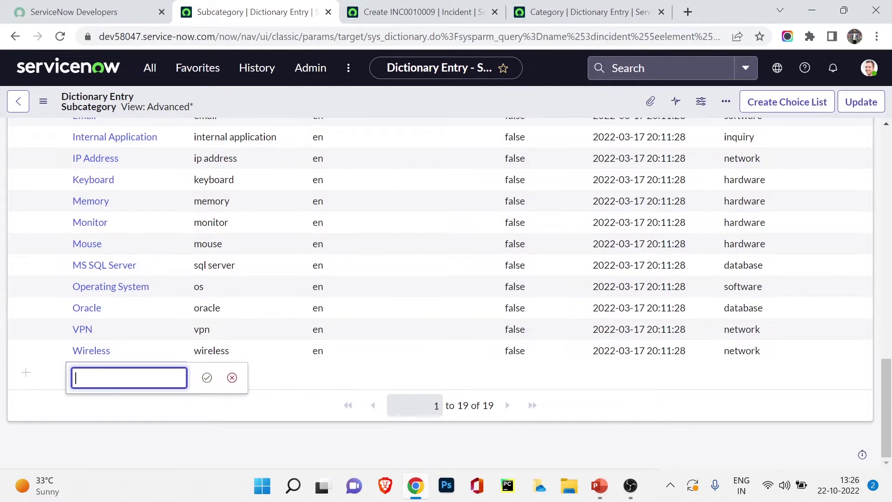
text(Iphone)
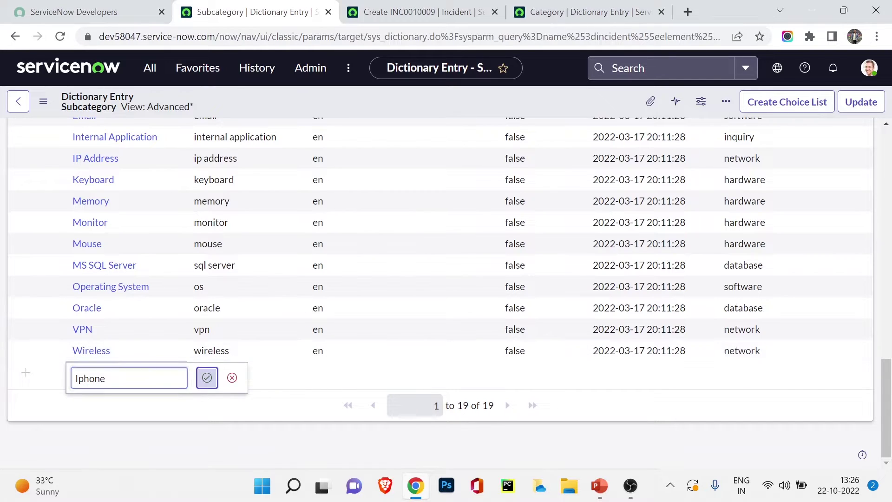
click(207, 377)
click(245, 374)
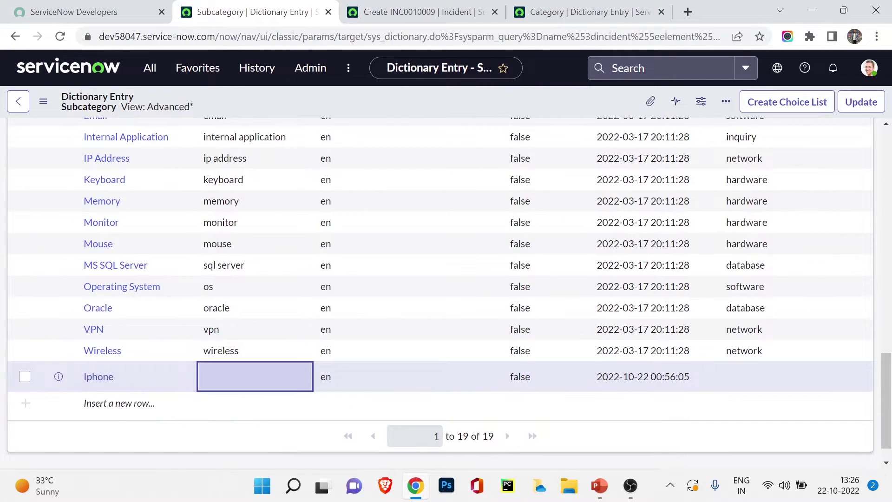
double_click(246, 375)
text(iphone)
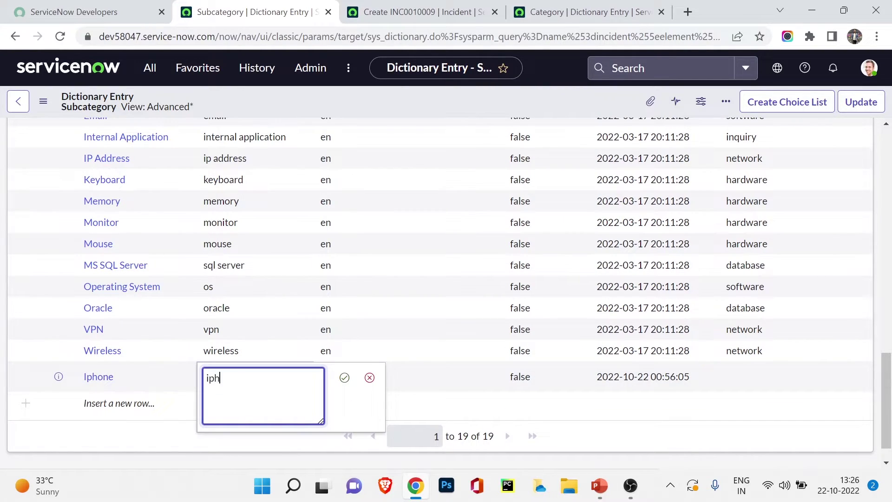
key(Return)
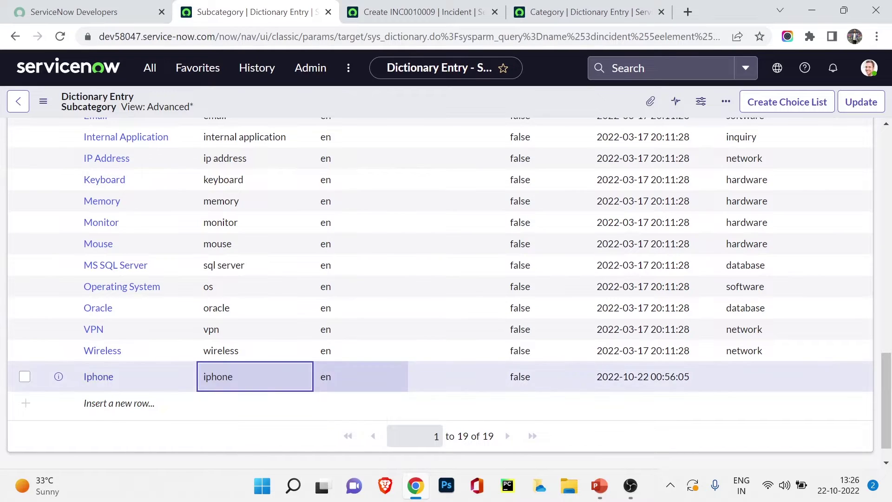
- Add another Subcategory choice labelled "Android" with the value "android"
key(Down)
key(Return)
text(Android)
key(Return)
key(Tab)
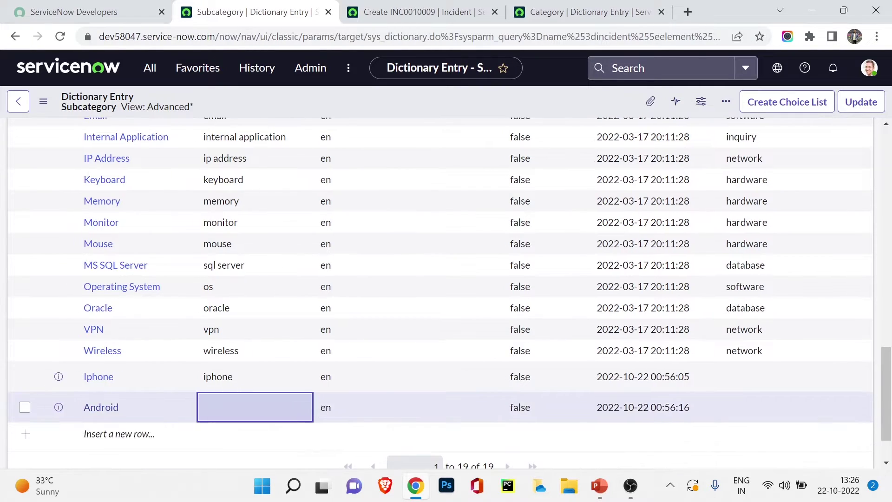
key(Return)
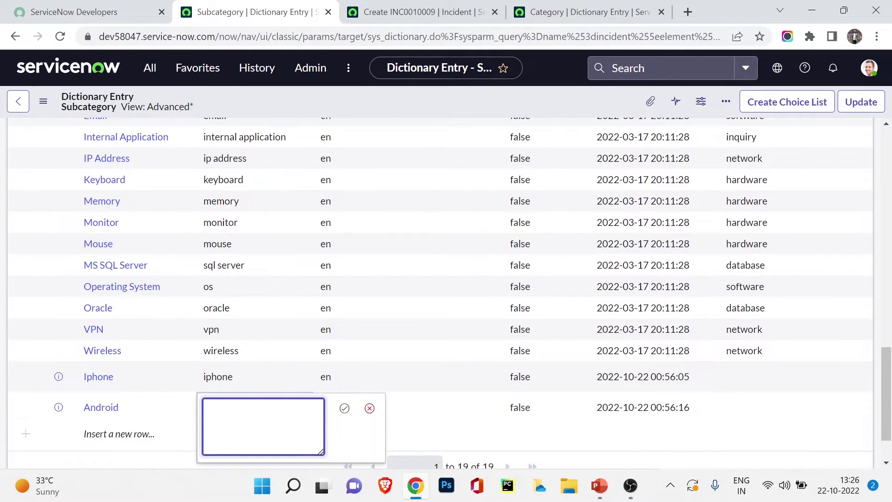
text(android)
click(345, 408)
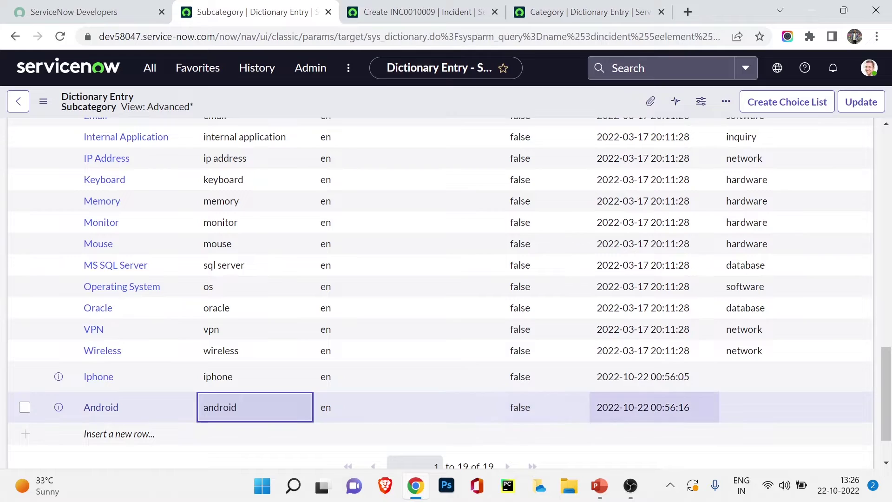
- Set the Dependent value of the Android and Iphone choices to "Phone" and save the Subcategory dictionary entry
click(786, 407)
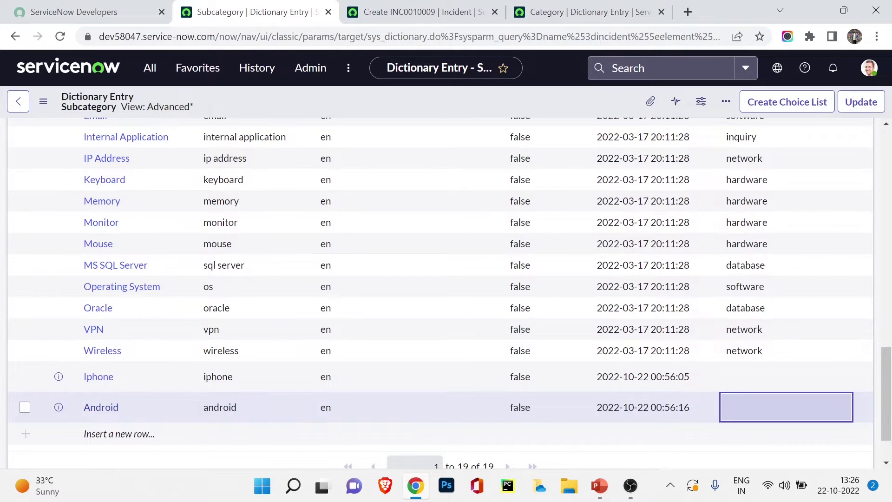
key(Return)
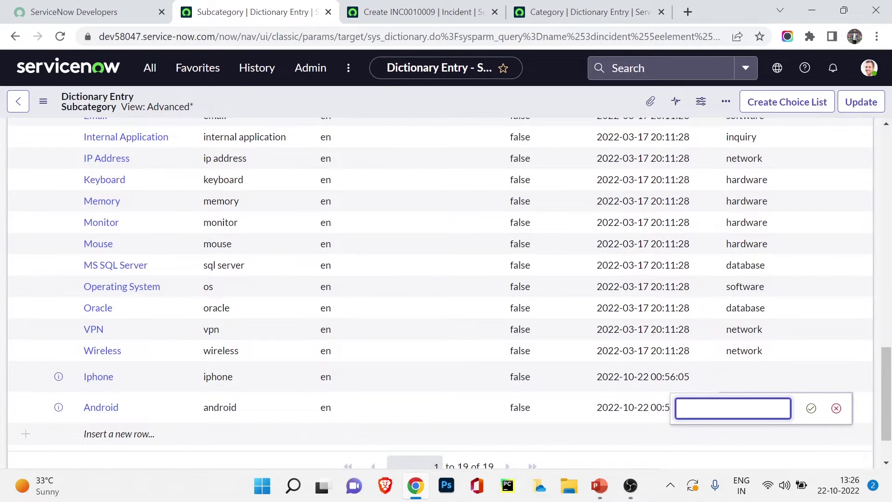
text(Phone)
click(811, 408)
click(786, 377)
double_click(785, 376)
text(Phone)
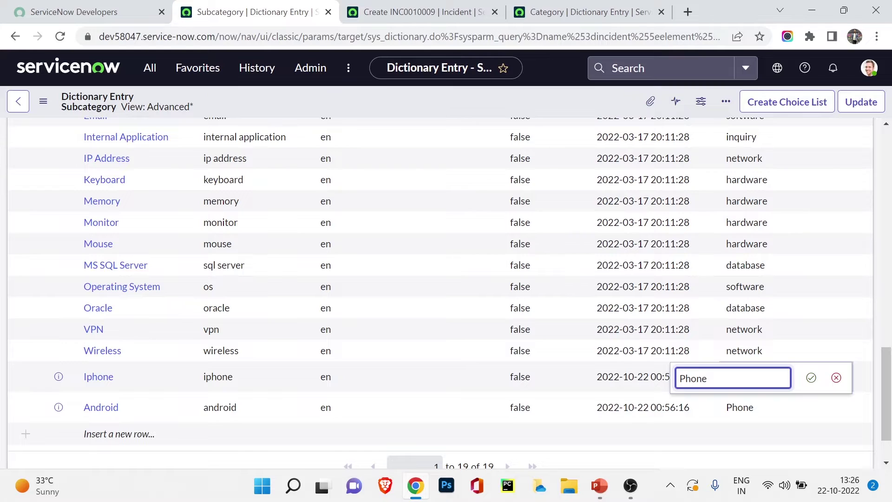
key(Return)
scroll(446, 293, up, 12)
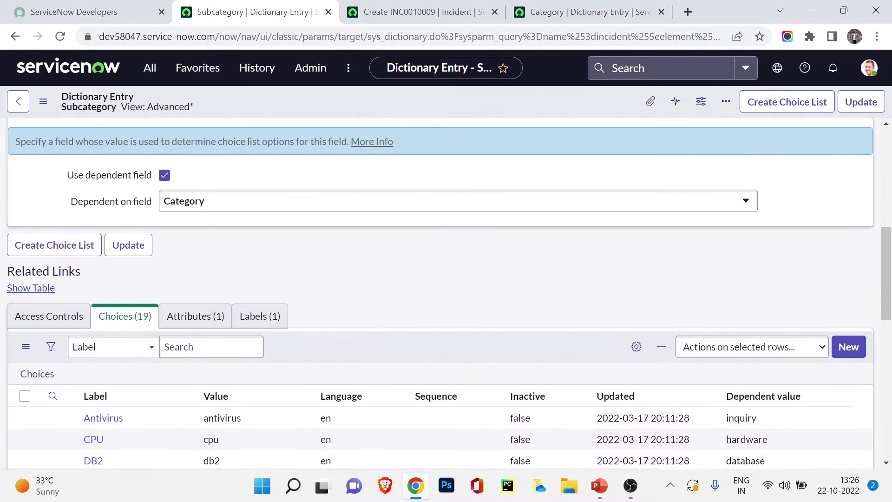
right_click(466, 112)
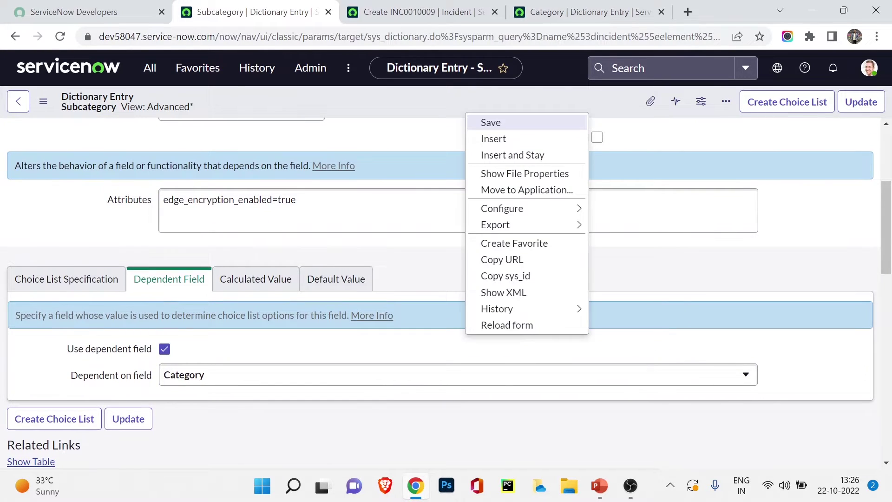
click(490, 123)
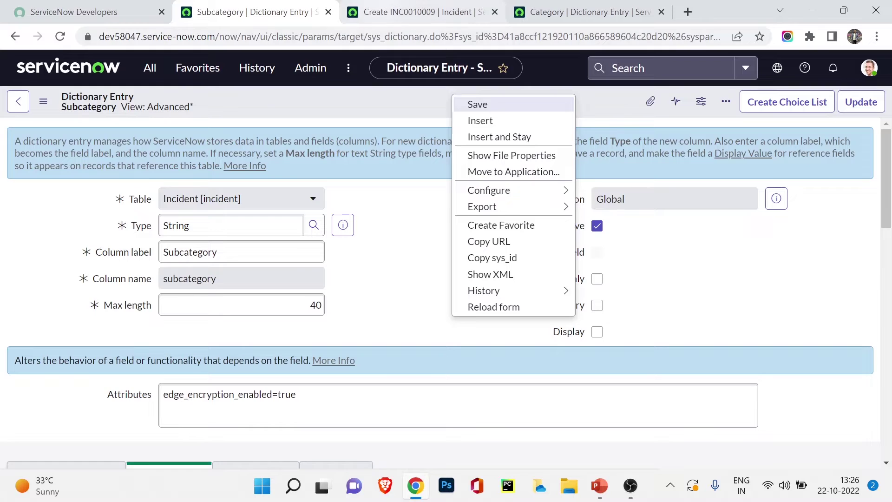
- Reload the incident form without keeping its changes, set Category to Phone, and check the Subcategory options
click(423, 11)
right_click(382, 63)
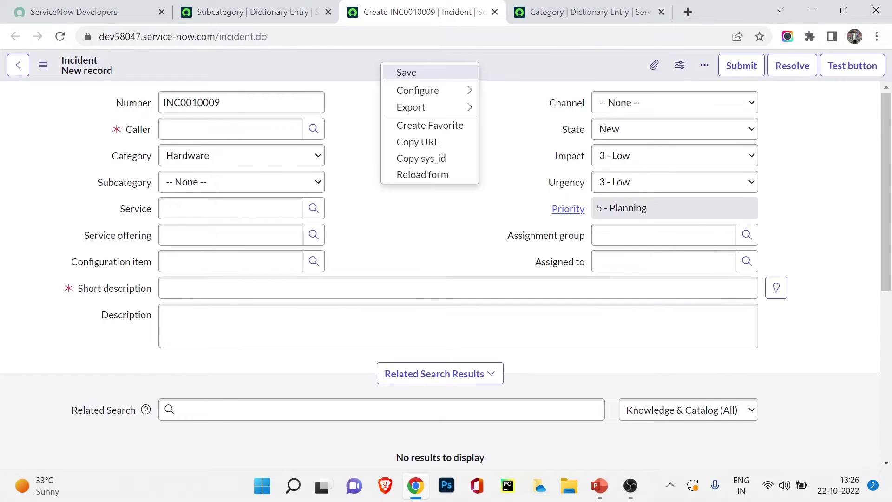
click(423, 174)
key(Return)
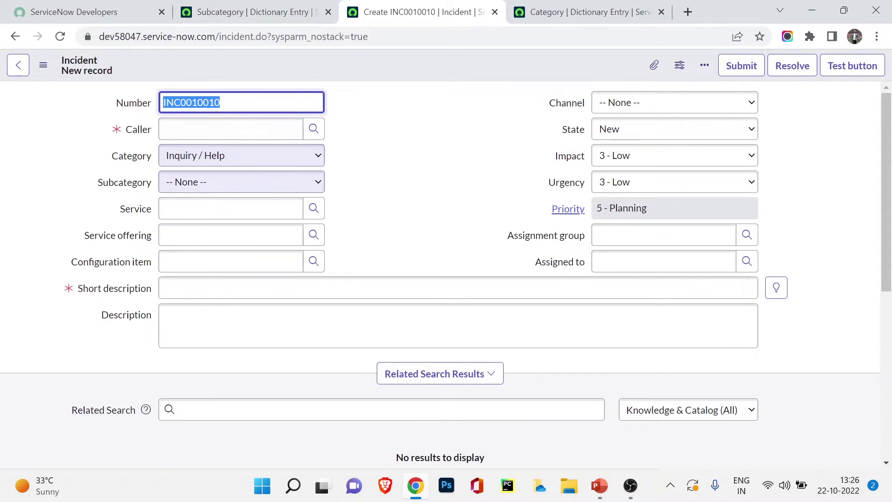
click(241, 155)
key(Up)
key(Return)
key(Tab)
key(alt+Down)
key(Down)
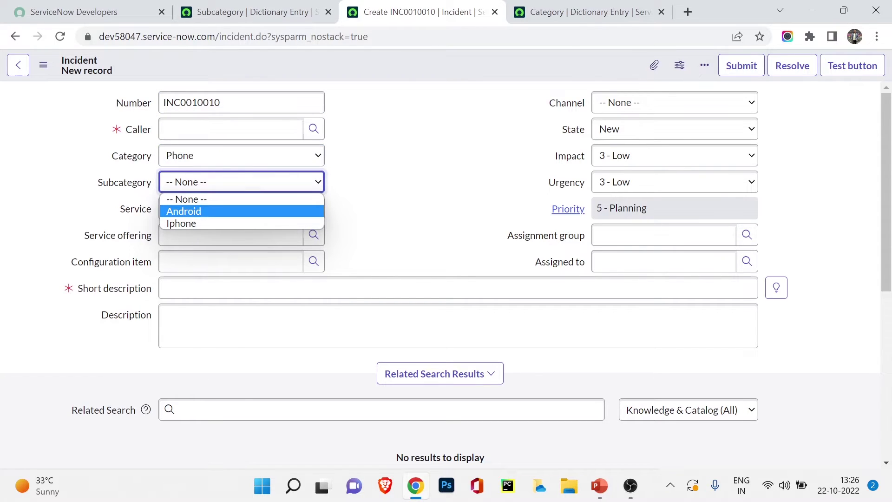
key(Up)
- Return to the Subcategory dictionary entry and save it again
click(251, 12)
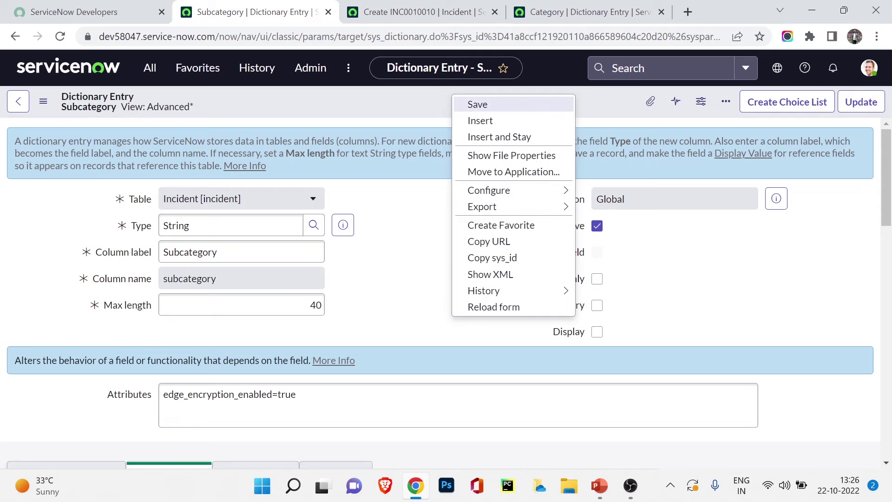
click(477, 104)
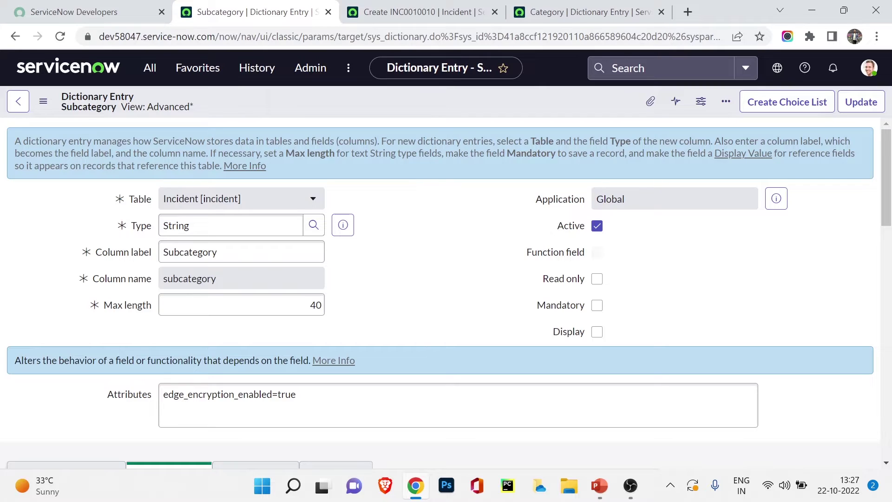
- Examine the Channel and State options on the incident form and the configuration choices available for the State field
key(ctrl+Tab)
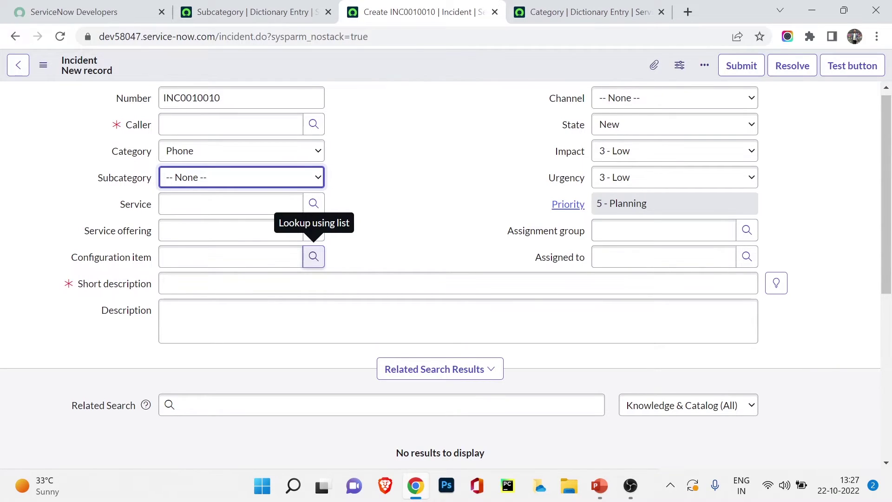
scroll(313, 257, up, 1)
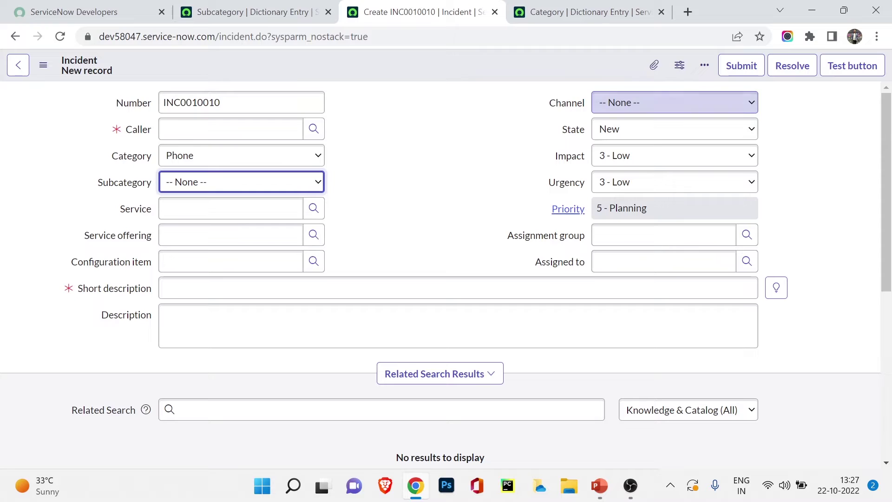
click(674, 102)
click(674, 102)
click(674, 103)
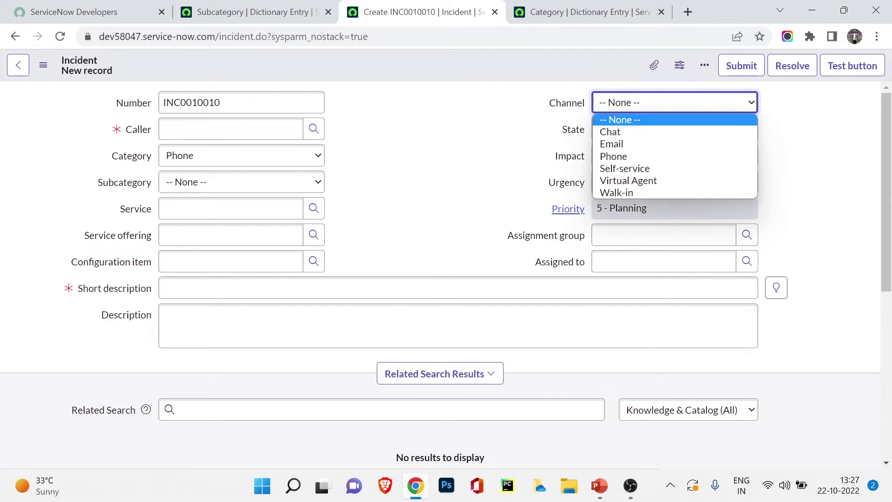
click(674, 120)
click(674, 129)
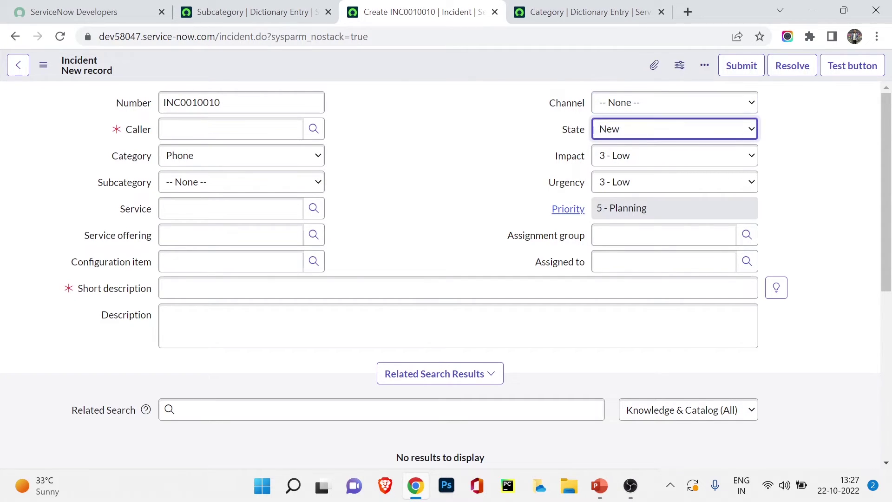
click(674, 145)
click(675, 129)
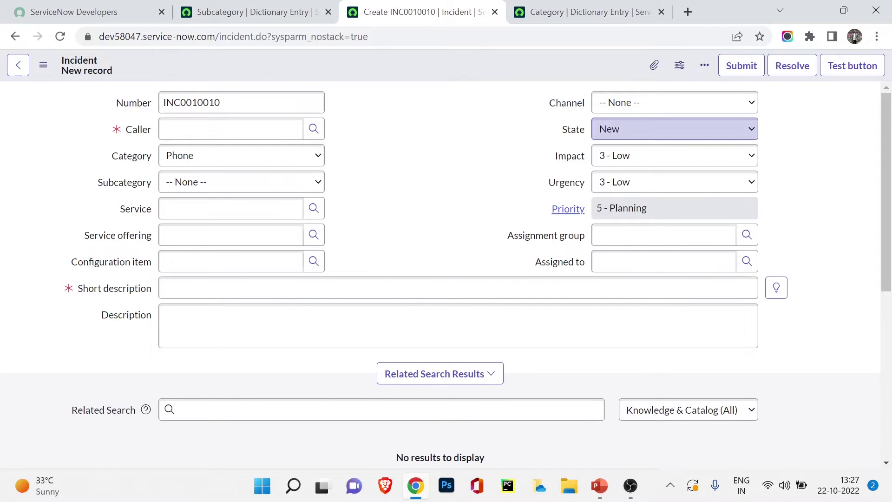
right_click(575, 129)
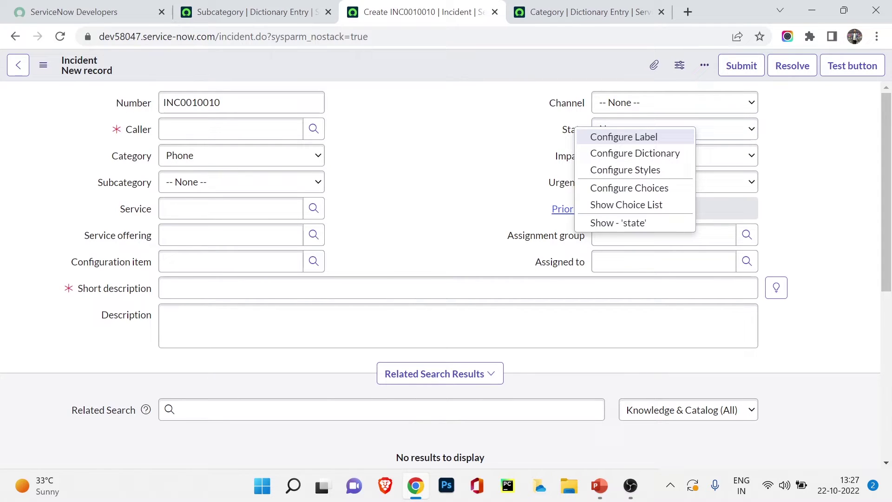
click(725, 155)
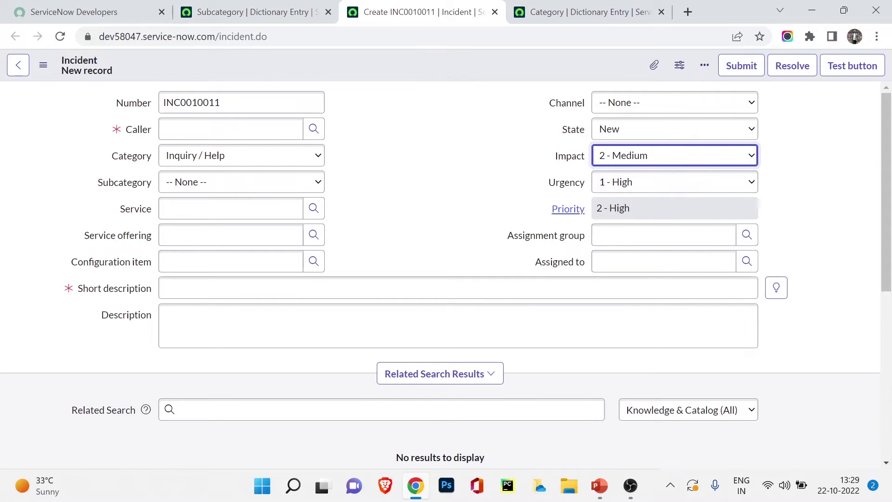
- Set Impact to 1 - High and Urgency to 2 - Medium on the incident form
click(674, 155)
click(674, 172)
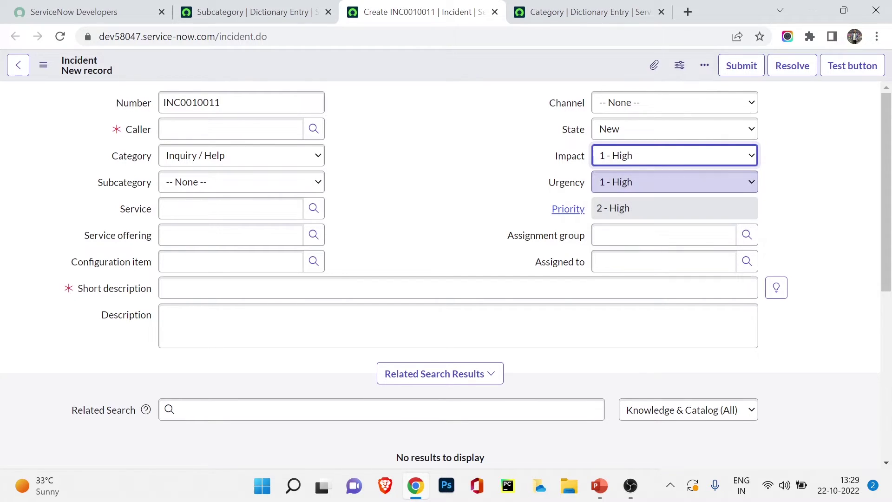
key(Tab)
key(alt+Down)
key(Down)
key(Return)
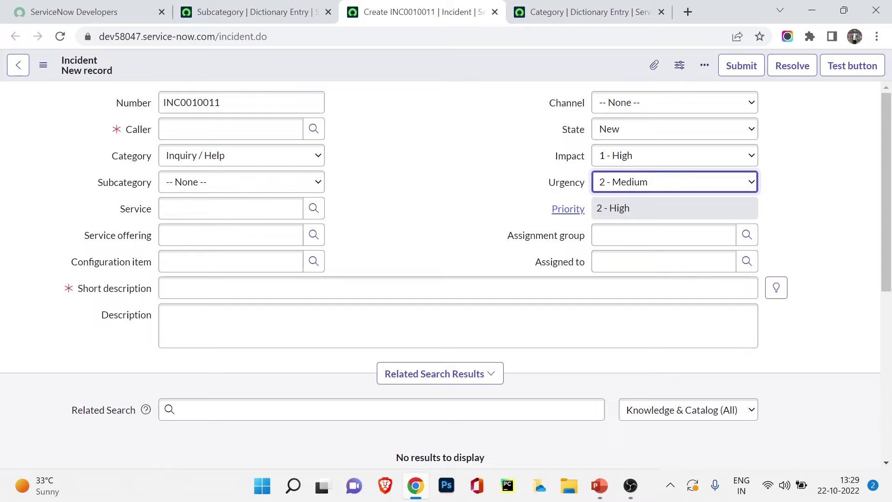
- Open the Incident table's configuration from the incident form, leaving the form without saving its changes
scroll(231, 211, down, 1)
scroll(230, 212, up, 1)
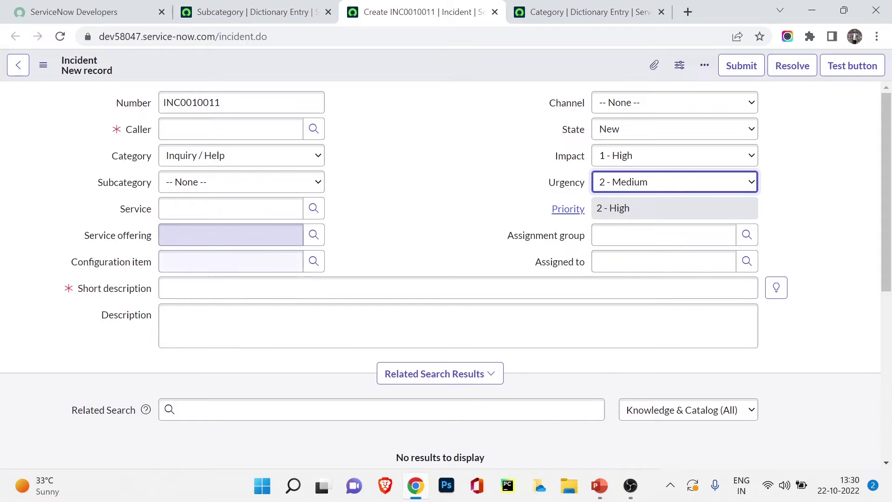
scroll(446, 274, down, 6)
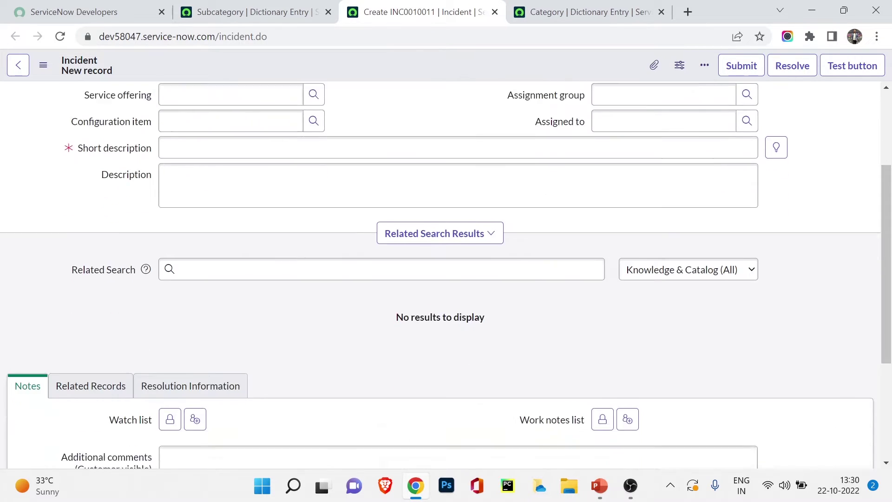
scroll(447, 274, up, 6)
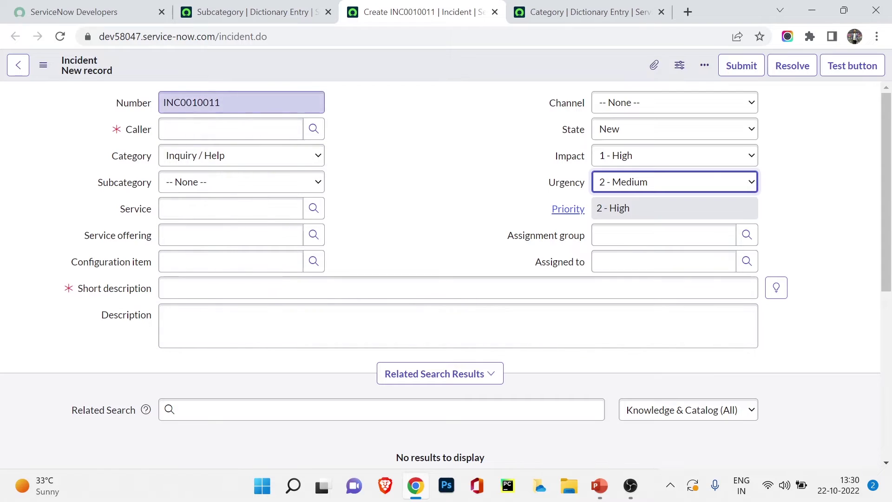
click(256, 11)
click(418, 12)
right_click(352, 69)
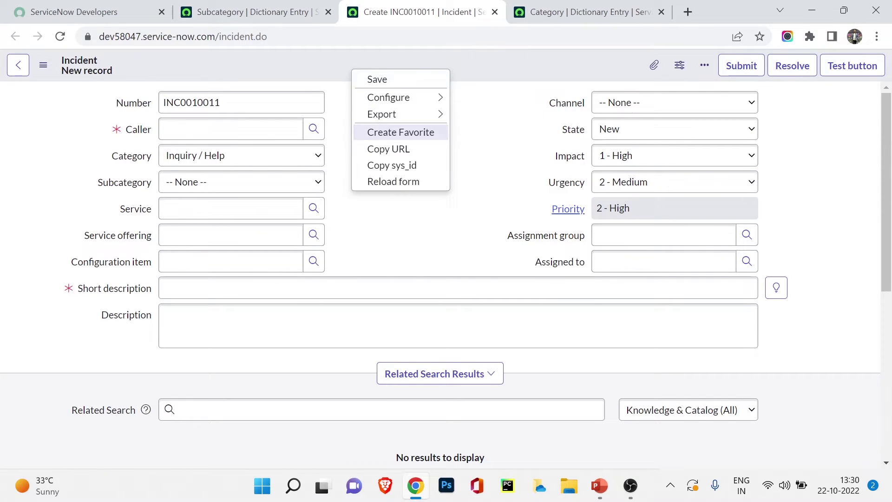
mouse_move(389, 97)
click(477, 167)
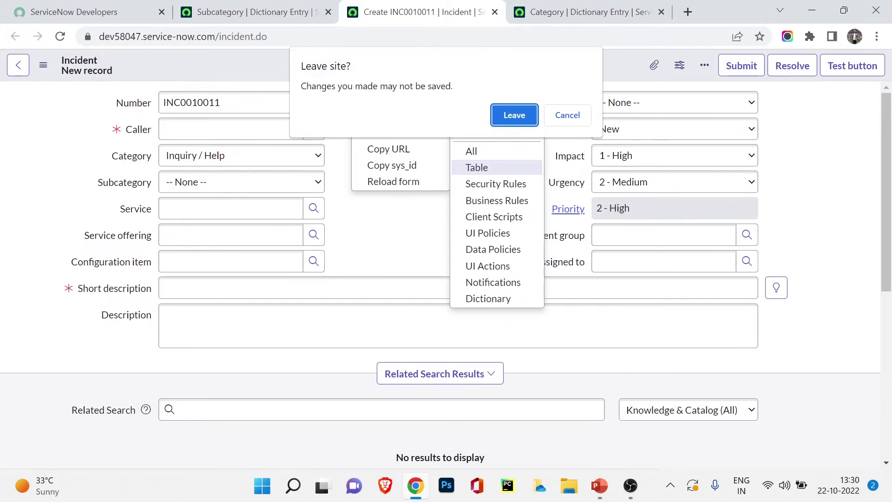
key(Return)
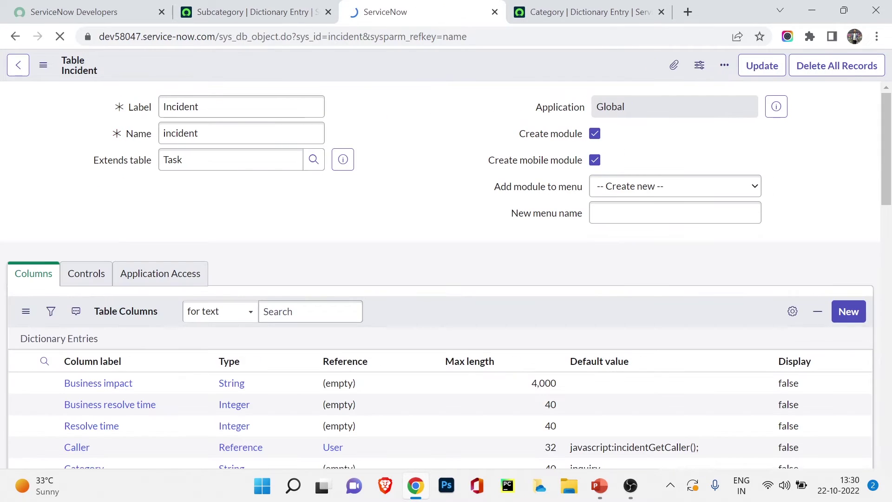
- Look through the fields on a blank incident form kept open alongside the Incident table record
click(589, 11)
click(255, 12)
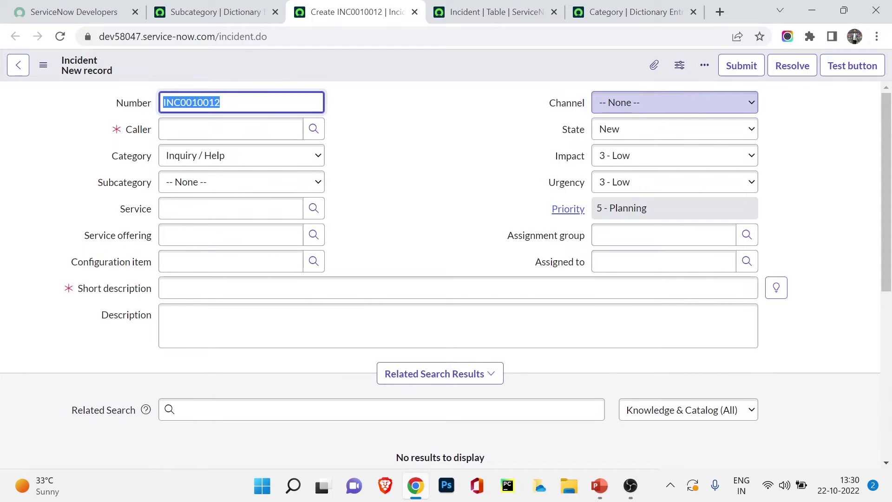
scroll(440, 274, down, 5)
scroll(440, 274, up, 3)
scroll(440, 274, down, 1)
- Start a new column on the Incident table and set its type to String
key(ctrl+Tab)
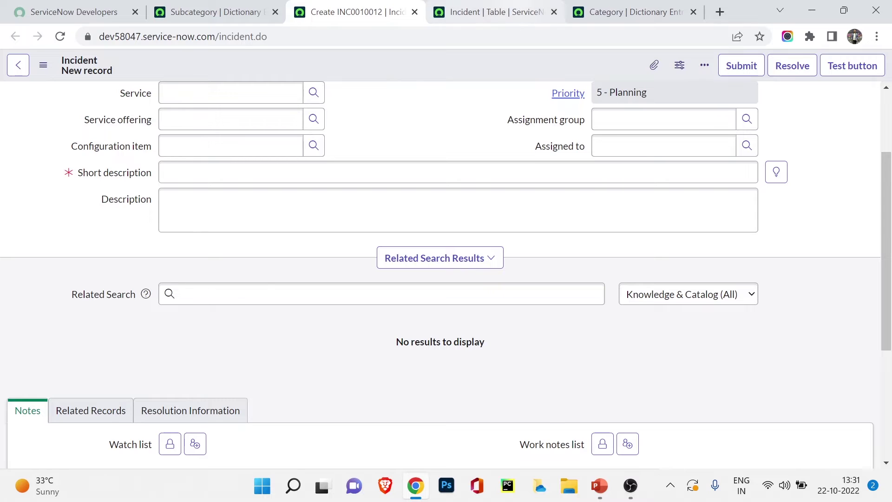
scroll(849, 272, down, 2)
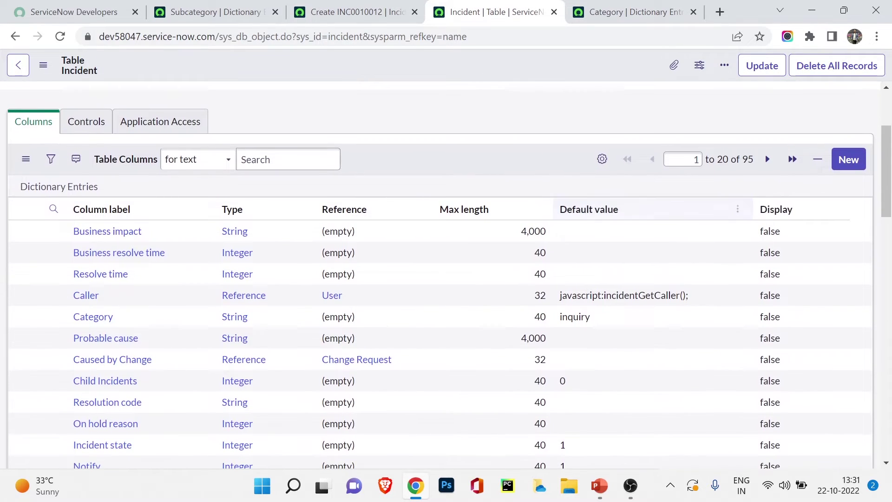
click(848, 159)
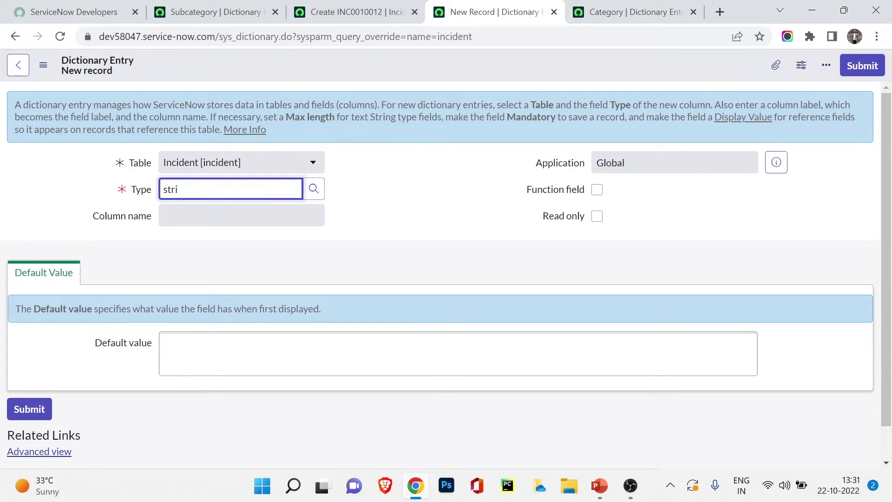
key(Tab)
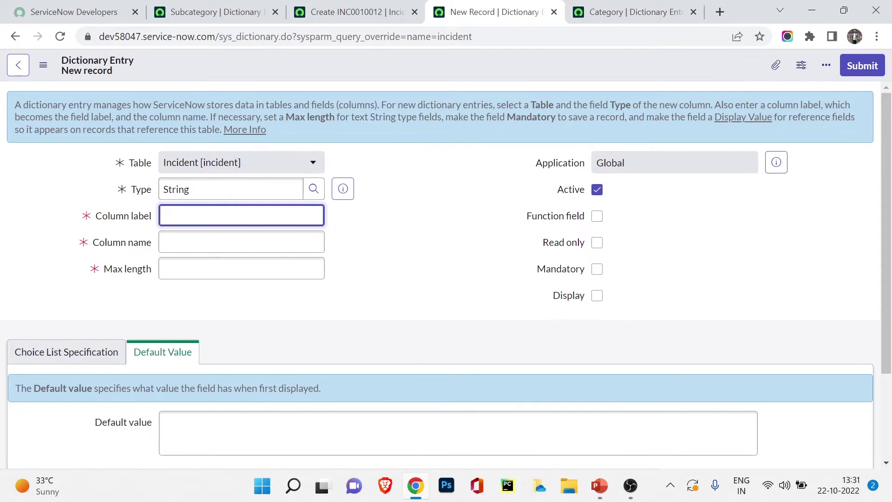
- Label the new column "Your channel name", set its max length to 100, and submit the dictionary entry
text(Your channel name)
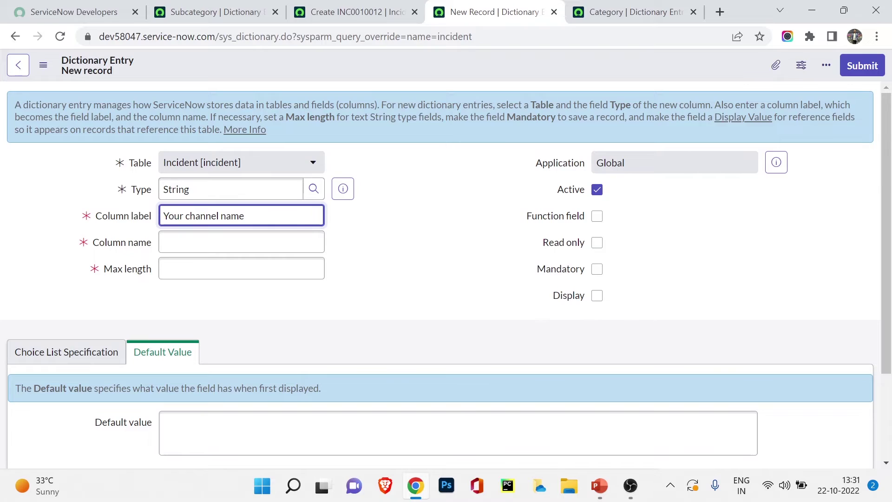
click(222, 242)
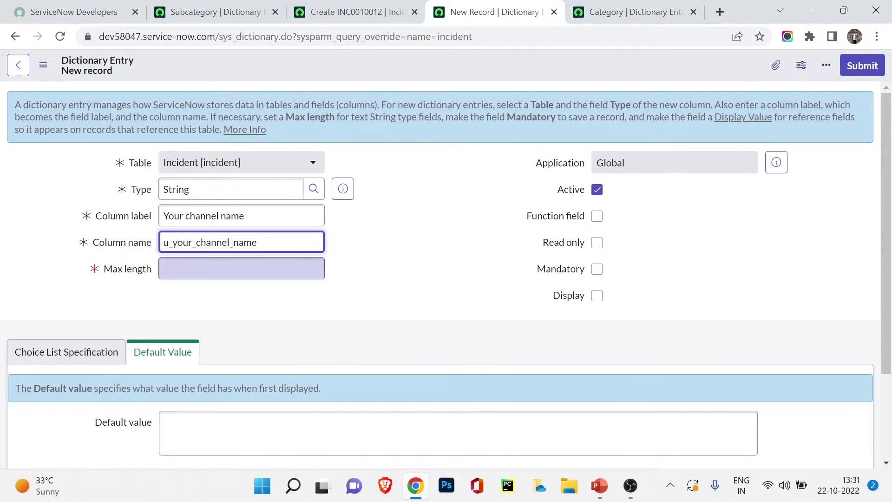
key(ctrl+a)
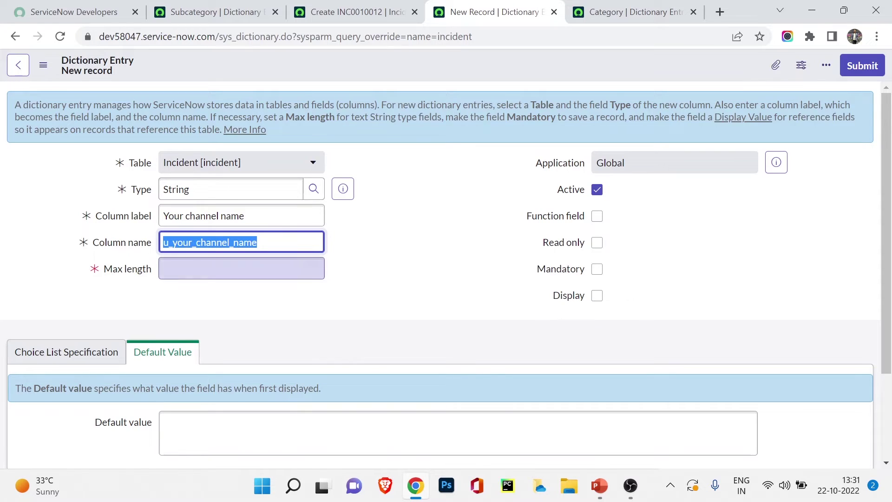
click(242, 268)
text(100)
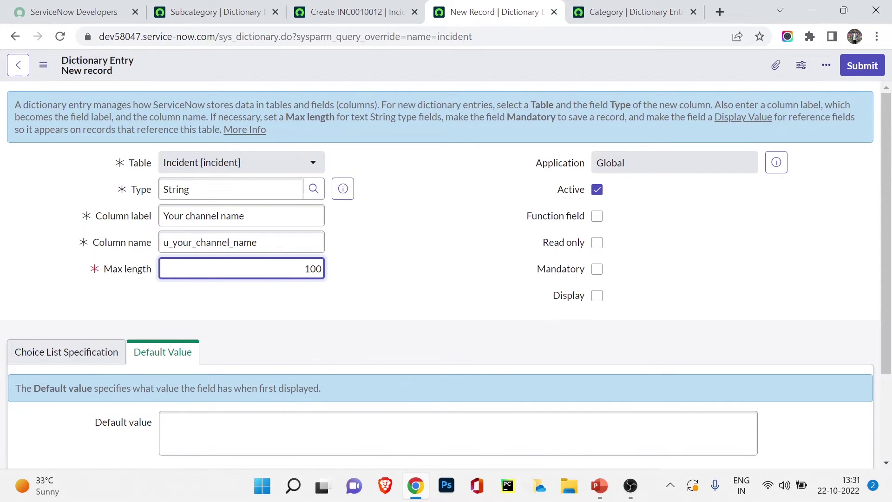
key(Tab)
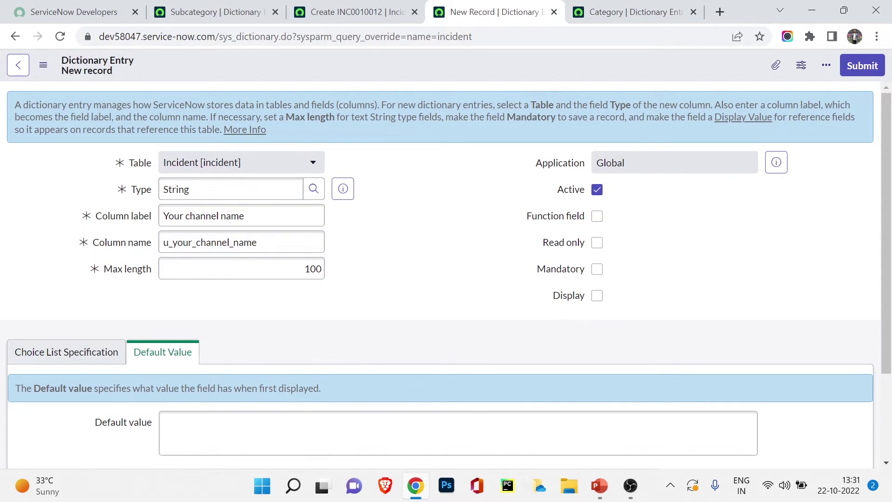
scroll(441, 279, down, 3)
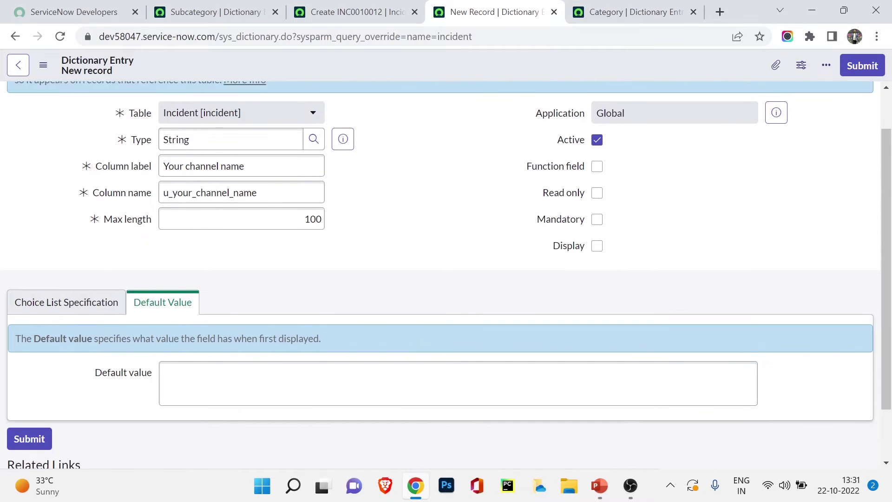
scroll(442, 279, up, 3)
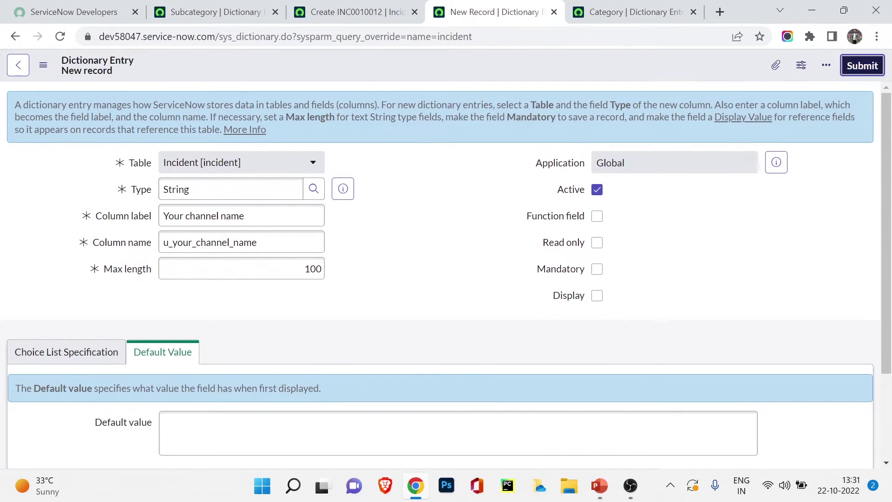
click(862, 65)
- Reload the blank incident form and check it for the Your channel name field
click(355, 12)
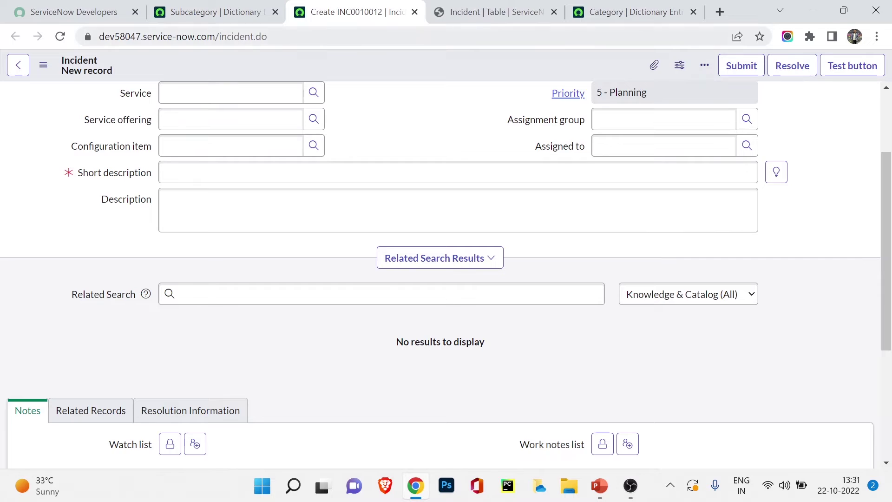
scroll(406, 172, up, 2)
right_click(406, 68)
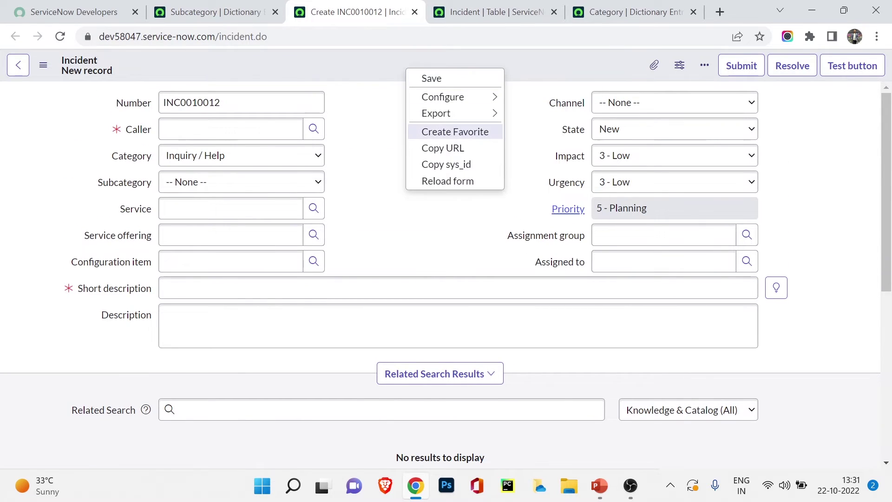
click(447, 181)
scroll(441, 278, down, 5)
scroll(441, 278, down, 2)
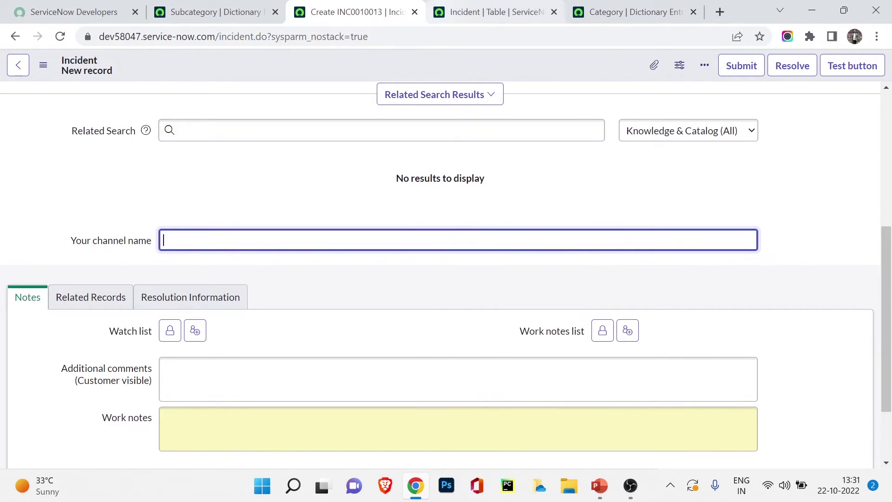
- Set the default value of the Your channel name field to "Enter your channel name" in its dictionary entry and save it
right_click(106, 240)
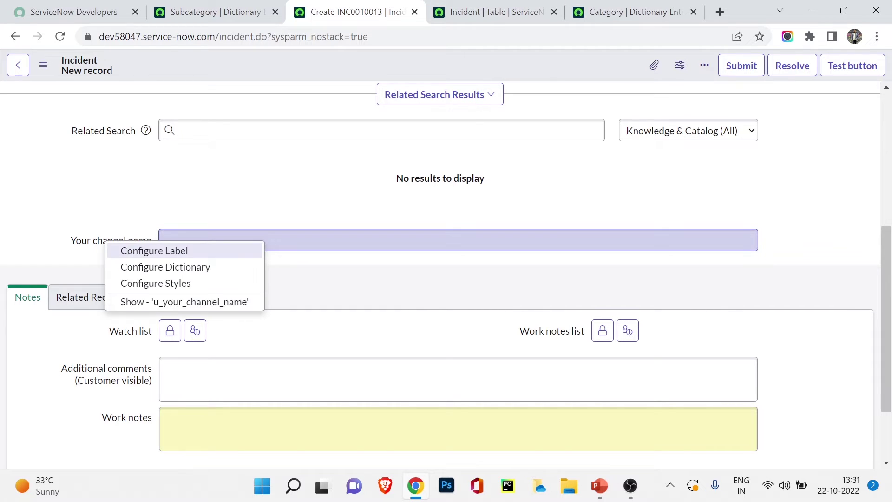
click(165, 267)
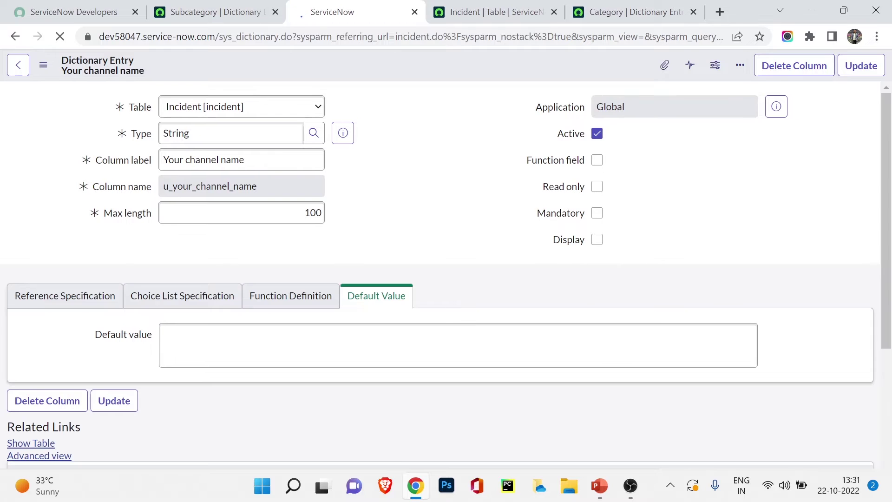
scroll(440, 275, down, 3)
click(457, 298)
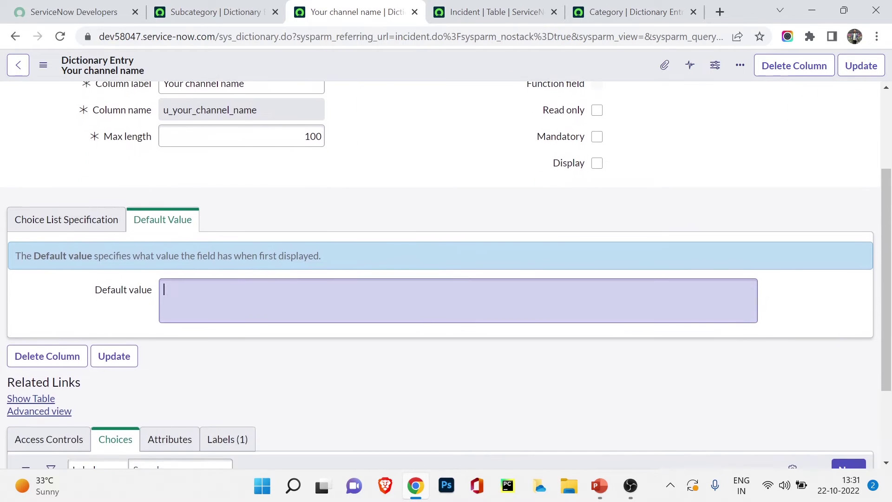
text(Enter your channel name)
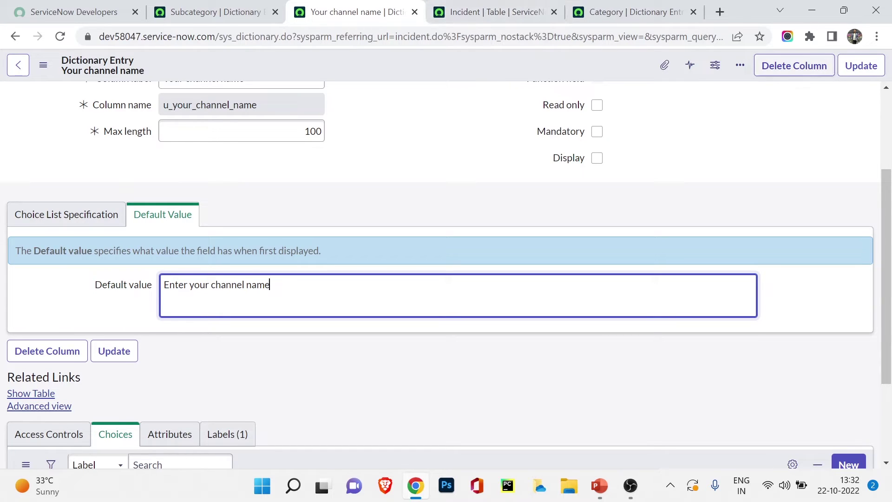
click(861, 66)
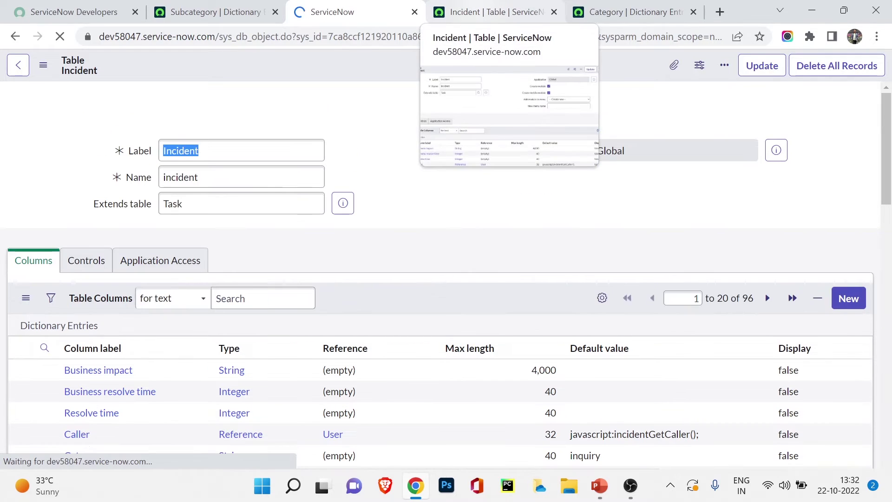
- Open a blank incident form from the Incident table record and check the default text in the Your channel name field
scroll(446, 274, down, 9)
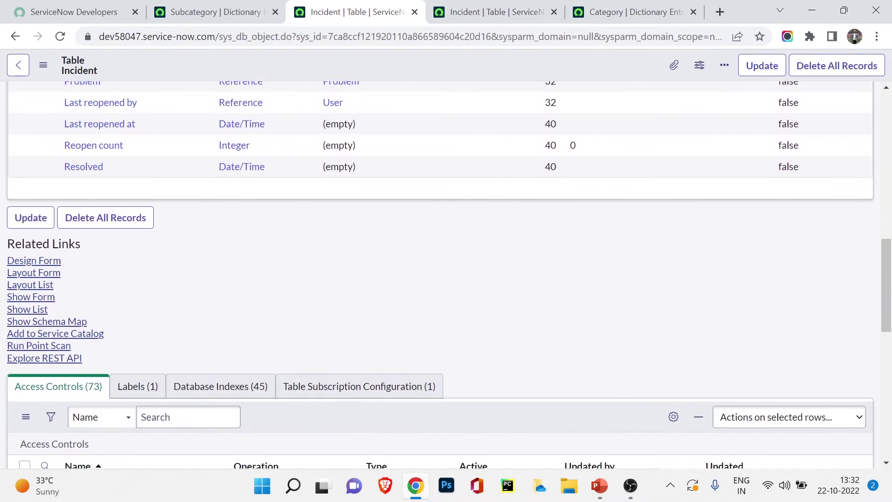
click(30, 302)
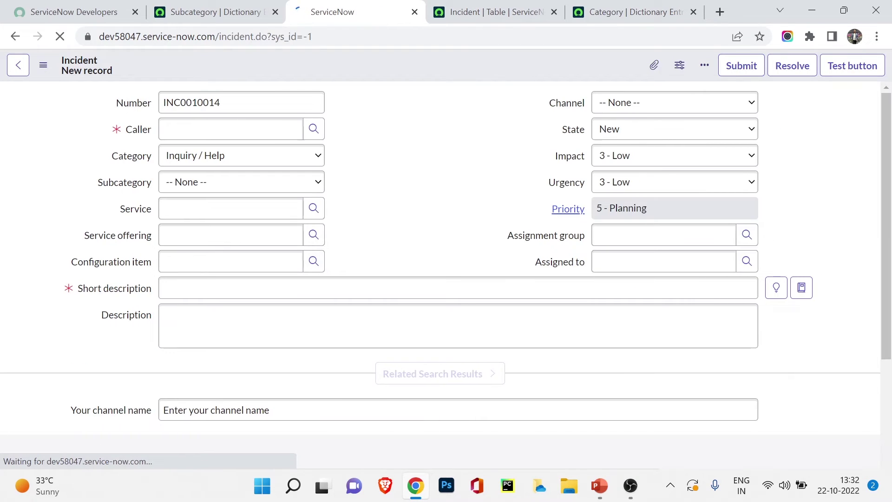
scroll(440, 274, down, 1)
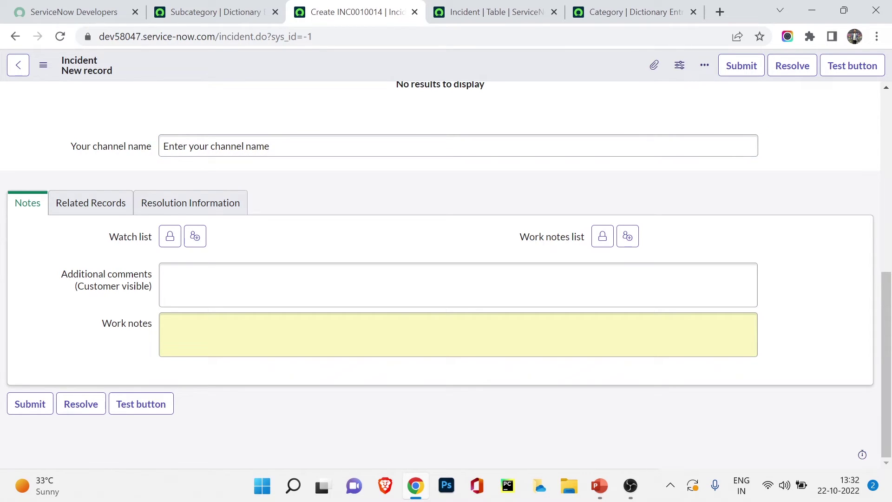
- Replace the default text in the Your channel name field with "Techwithpri"
click(215, 146)
text(Aaa)
key(ctrl+a)
key(BackSpace)
text(Tech)
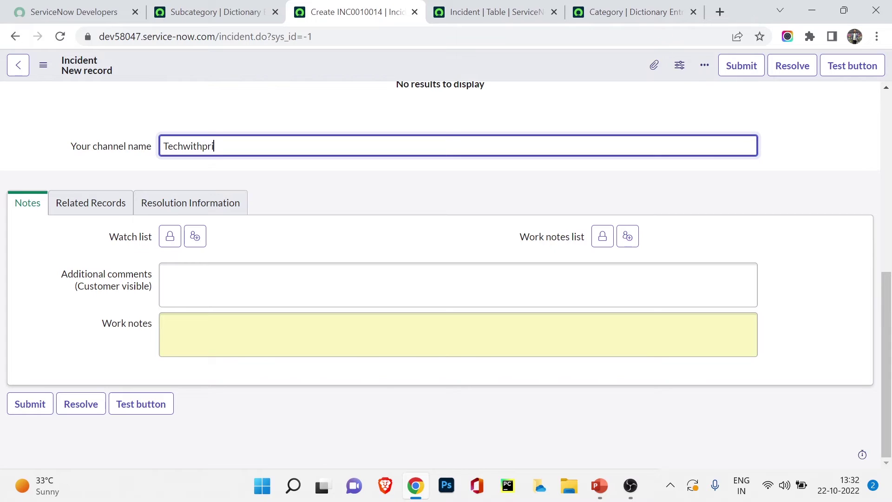
scroll(440, 274, up, 6)
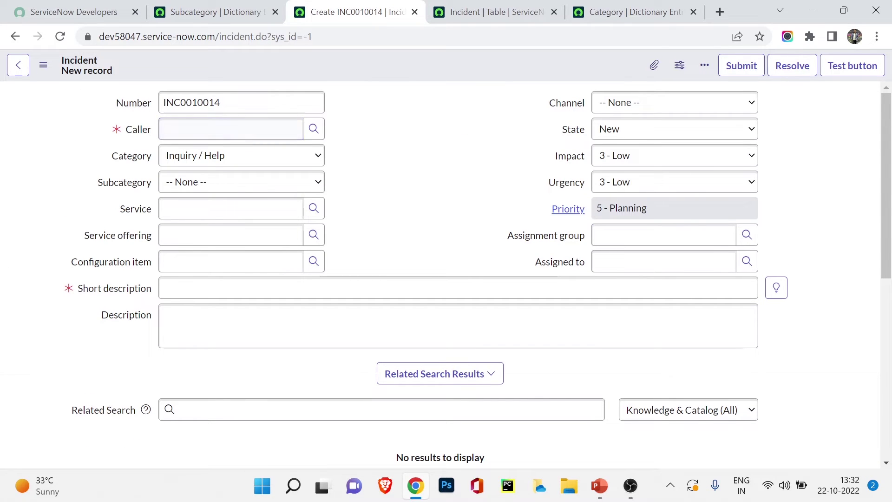
scroll(441, 274, down, 7)
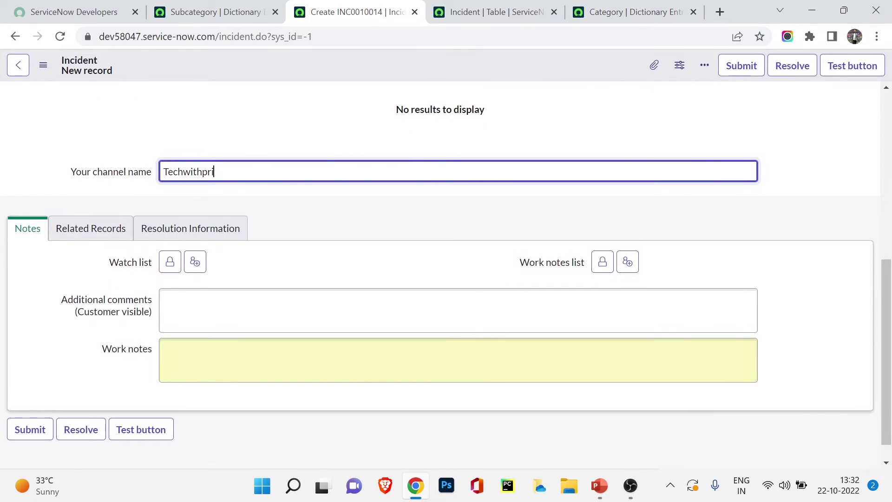
scroll(440, 274, up, 5)
scroll(440, 275, down, 6)
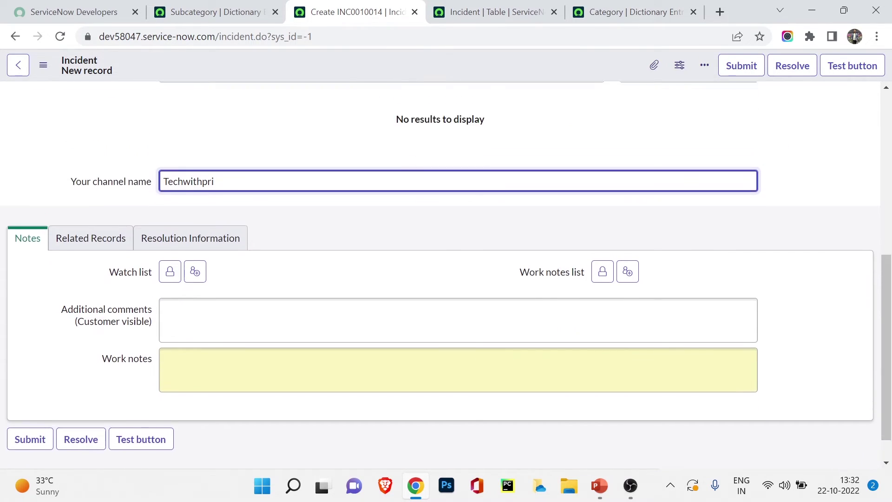
scroll(446, 272, up, 6)
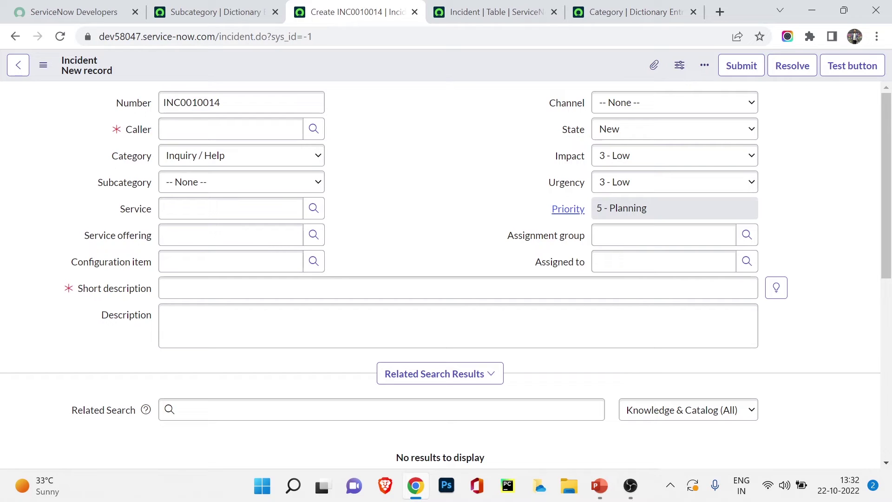
scroll(440, 274, down, 3)
scroll(440, 275, up, 3)
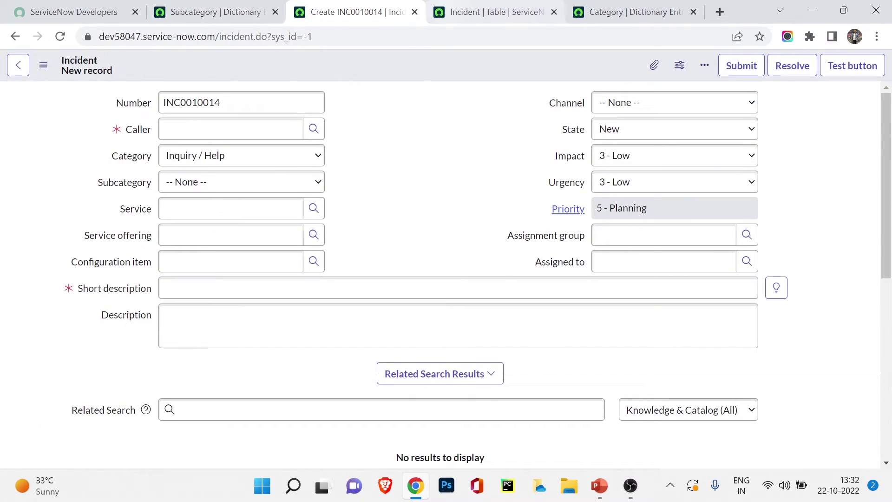
- Start another new column on the Incident table and set its type to String
click(465, 12)
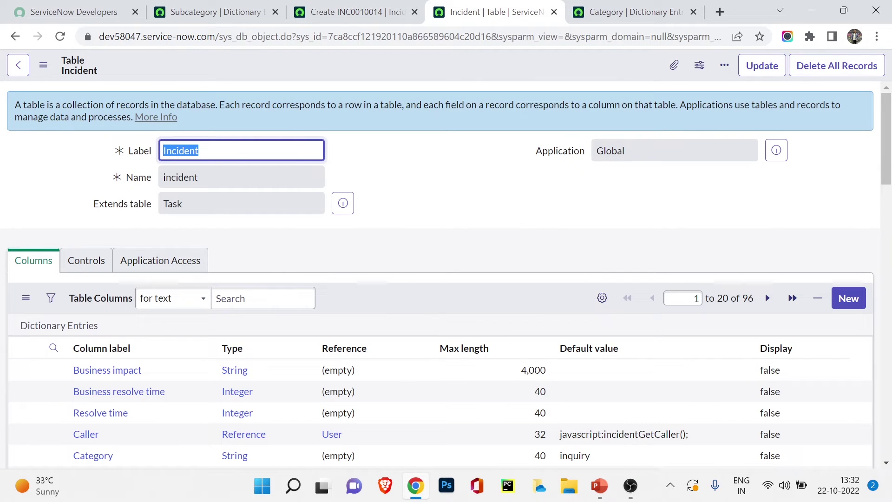
click(848, 298)
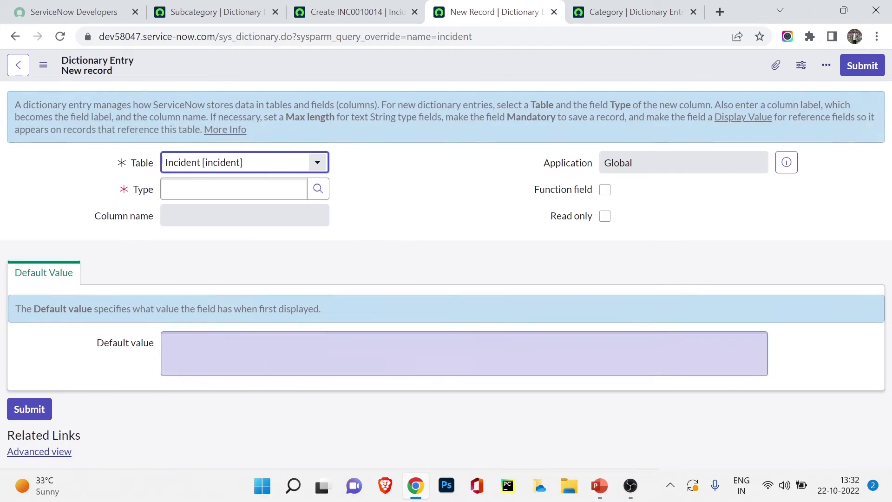
click(39, 451)
scroll(446, 274, down, 1)
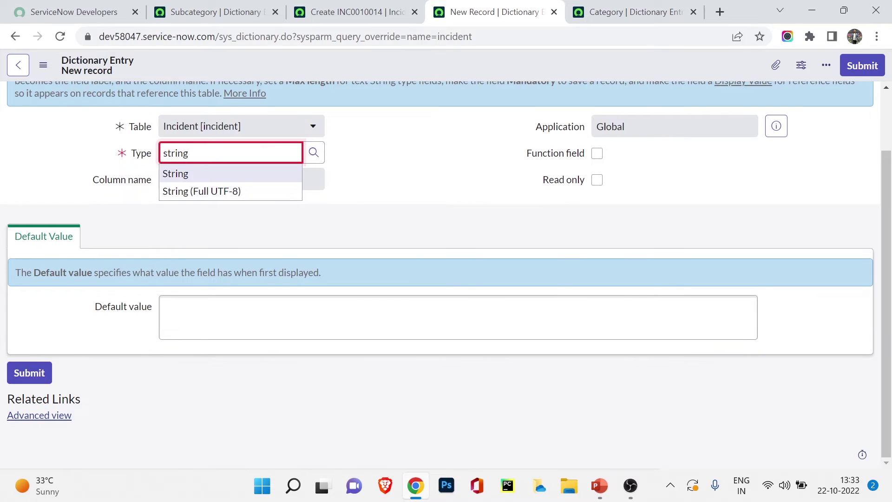
key(Return)
- Label the new column "Choose your channel", set its max length to 100, and save the dictionary entry
click(241, 179)
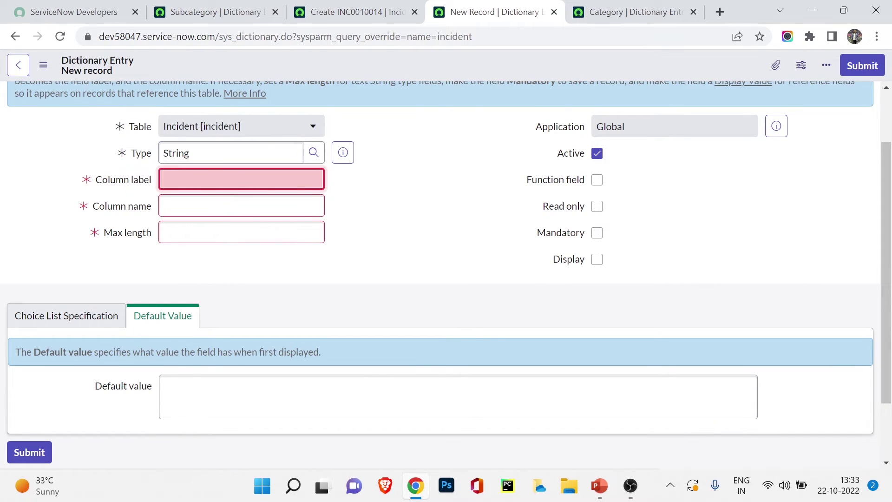
text(Choose your channel)
key(Tab)
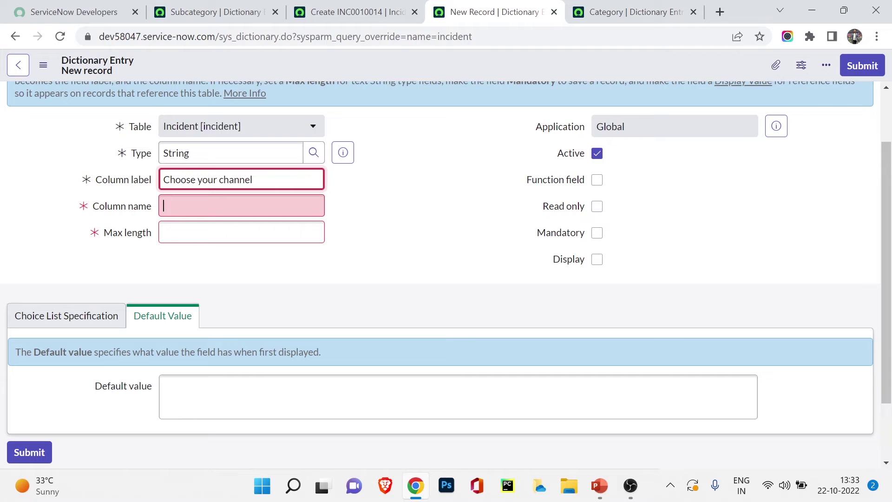
key(Tab)
text(100)
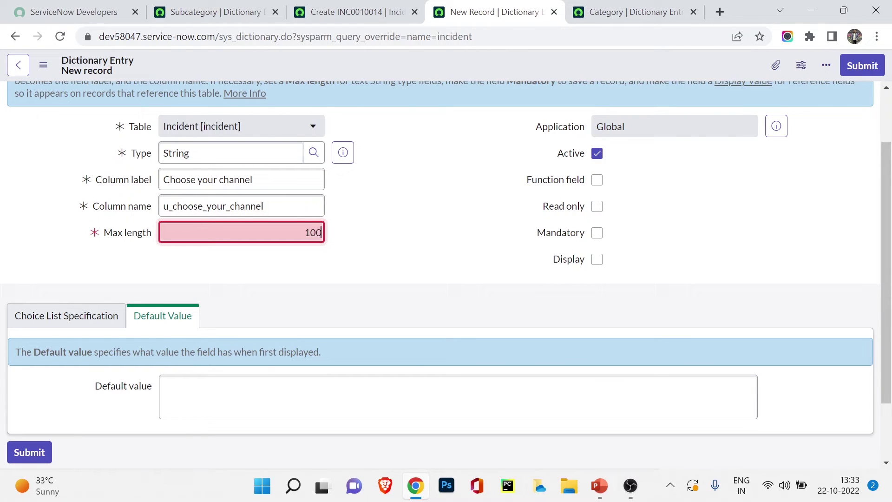
scroll(447, 272, down, 2)
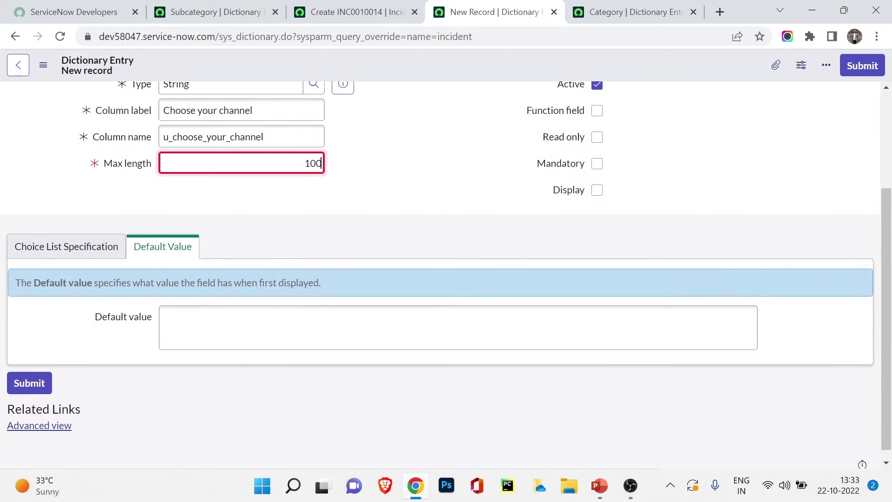
key(Return)
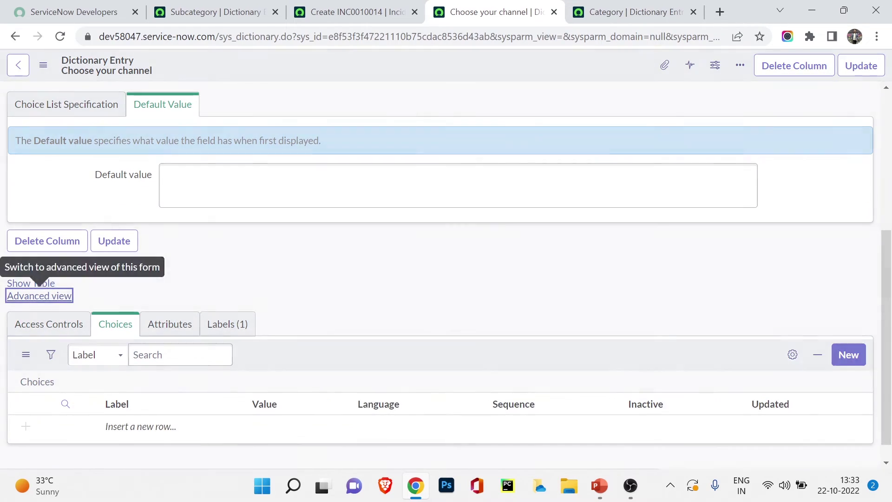
- Switch the Choose your channel dictionary entry to the advanced view and add a choice labelled "Discovery"
click(39, 295)
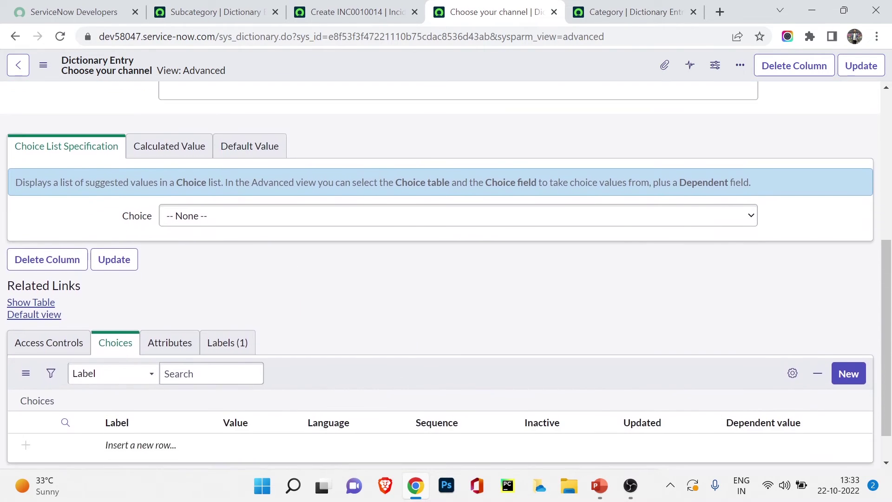
scroll(440, 274, down, 1)
double_click(141, 404)
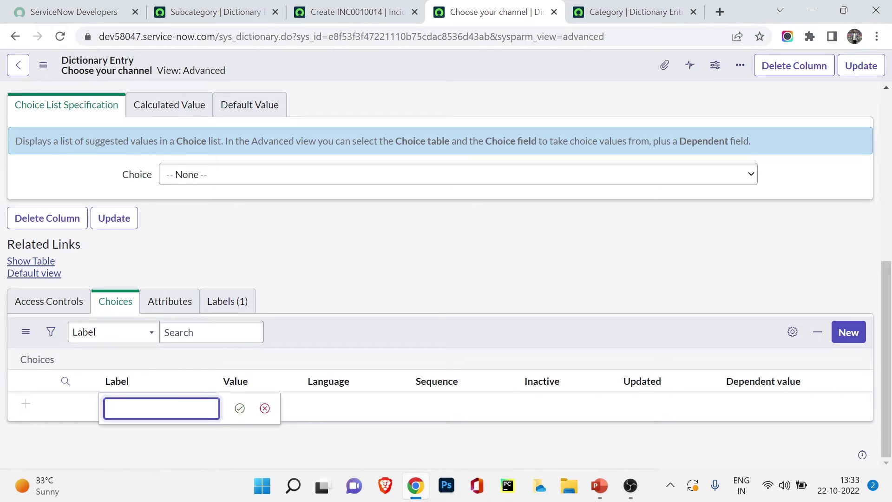
text(Discovery)
key(Return)
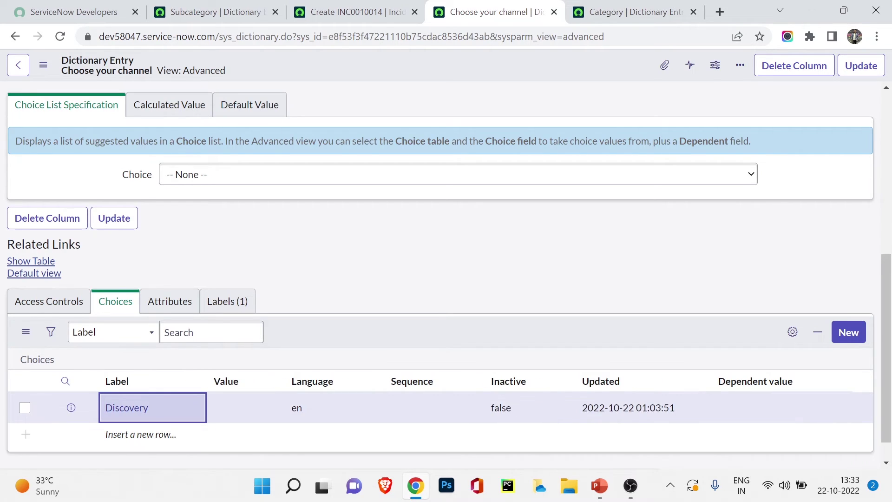
click(245, 407)
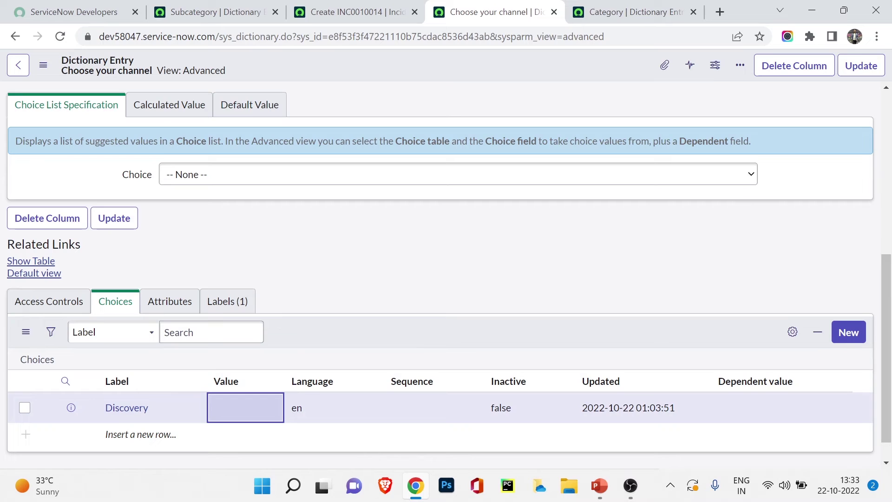
- Add two more choices labelled "Netflix" and "Amazon Prime" to the Choose your channel field
double_click(140, 435)
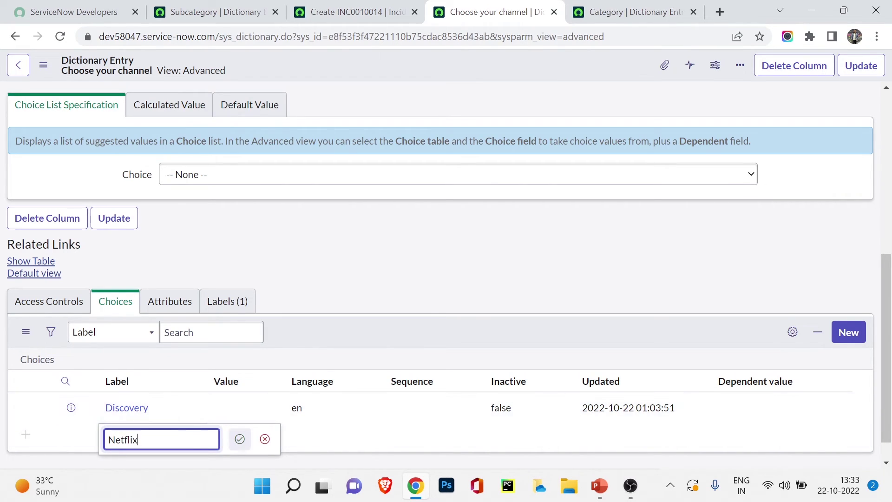
key(Return)
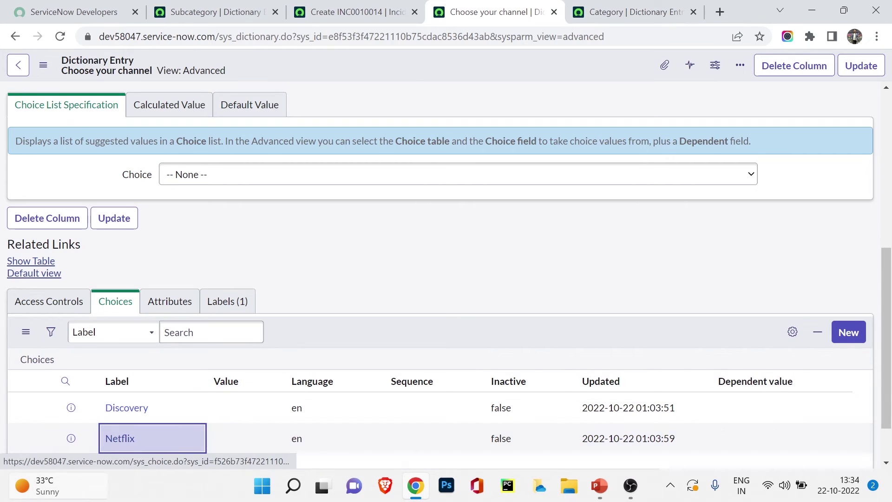
scroll(439, 275, down, 2)
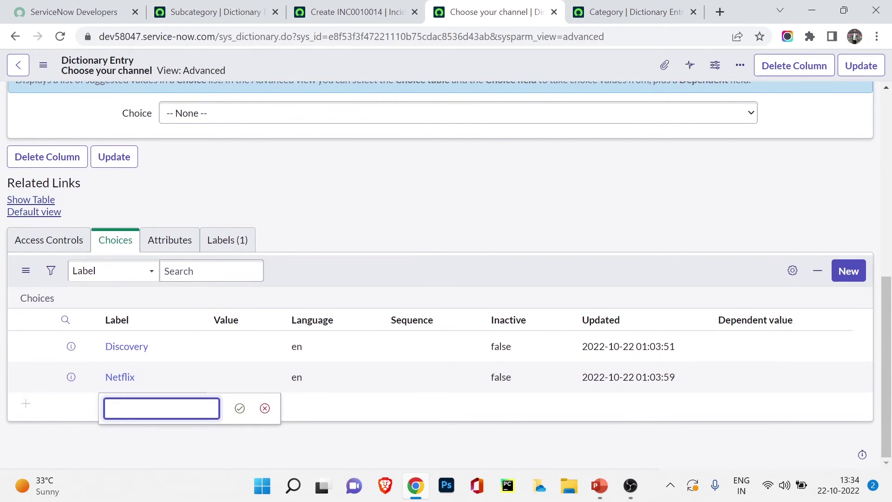
text(Amazon Prime)
key(Return)
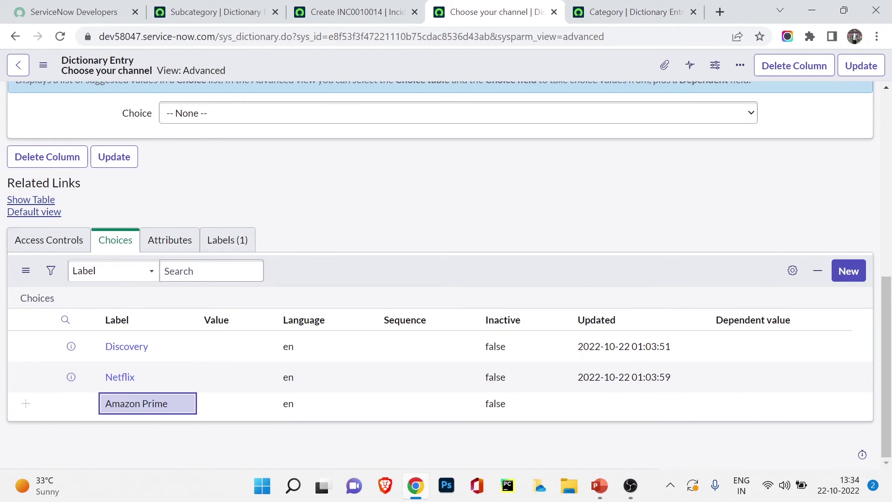
- Set the value of the Amazon Prime choice to "Amazon Prime"
click(253, 330)
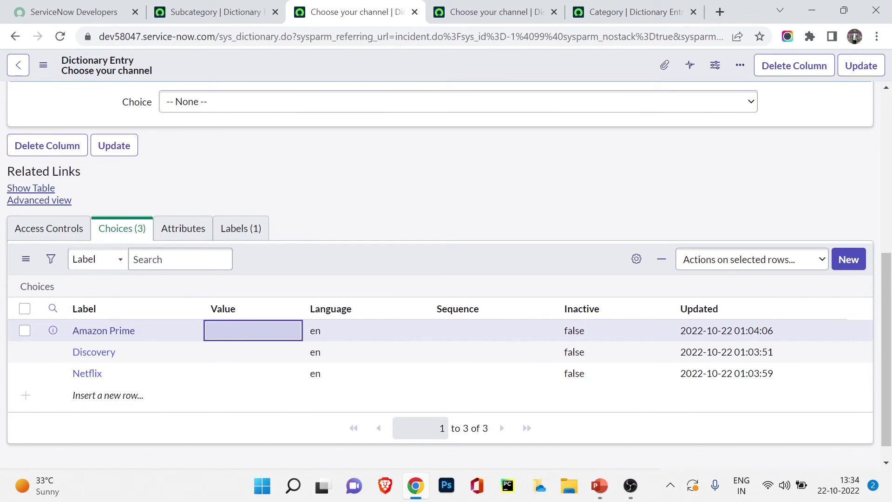
double_click(253, 330)
text(Ama)
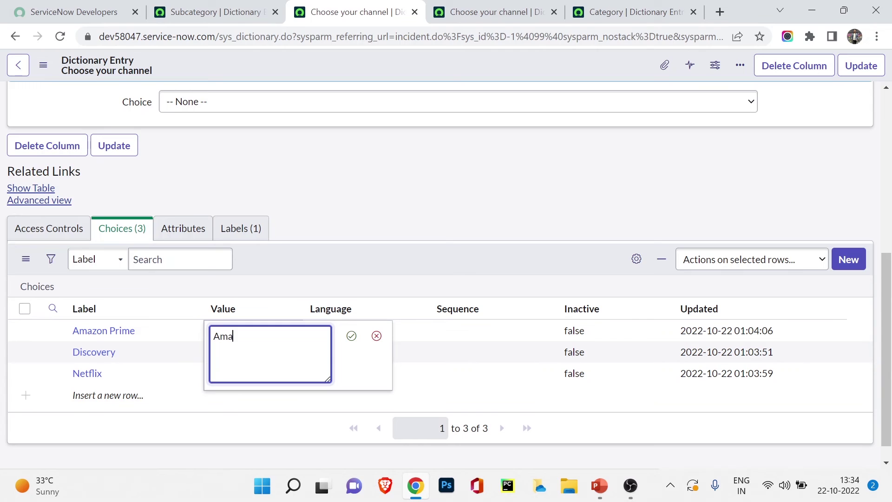
text(zon Prime)
key(Tab)
key(Return)
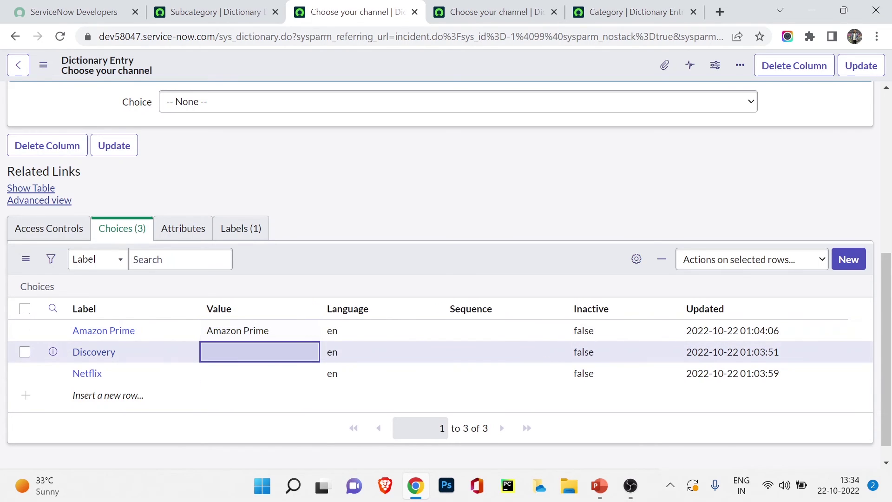
- Set the value of the Discovery choice to "Discovery"
key(Return)
text(Ds)
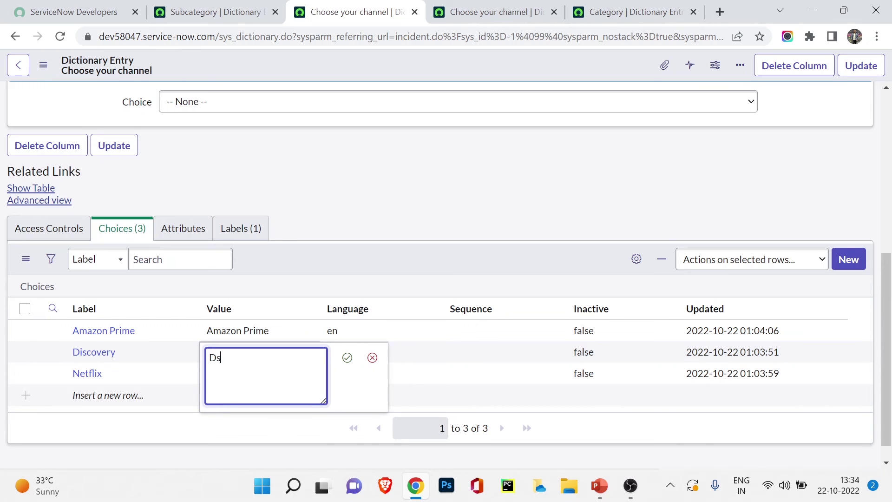
key(BackSpace)
text(iscovery)
key(Tab)
key(Return)
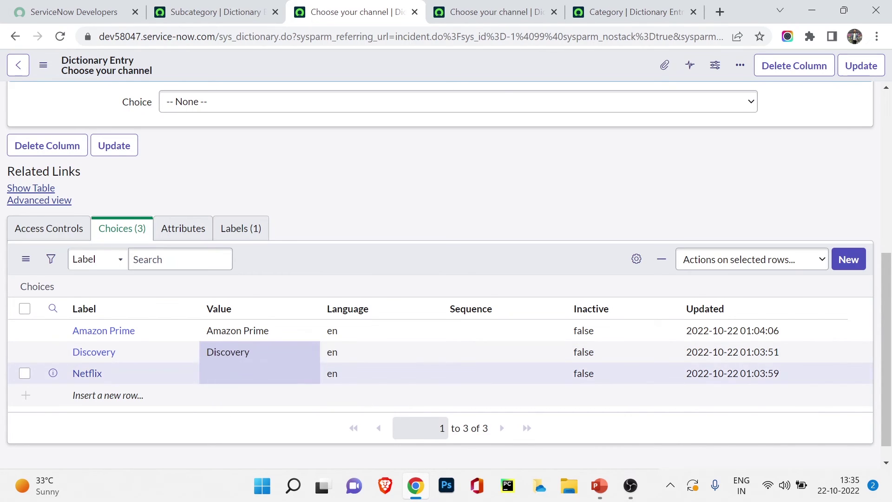
- Set the value of the Netflix choice to "Netflix" and save the Choose your channel dictionary entry
key(Return)
text(Netflix)
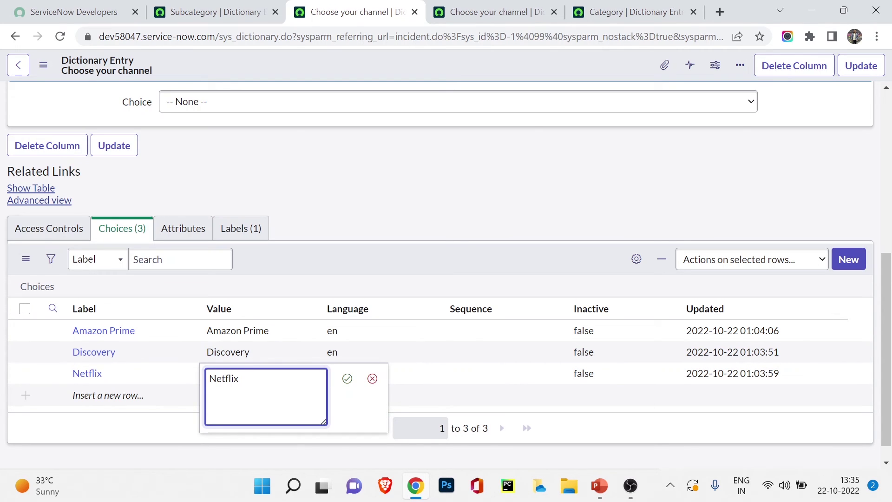
key(Return)
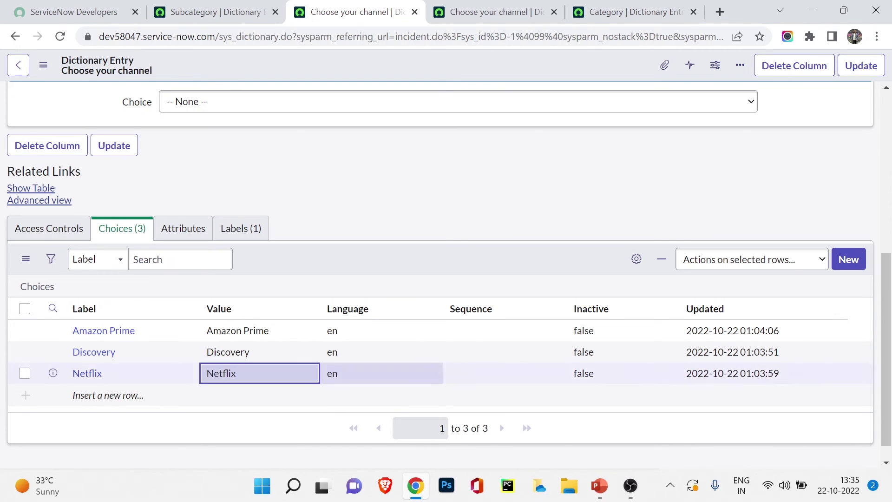
scroll(446, 274, up, 7)
right_click(331, 64)
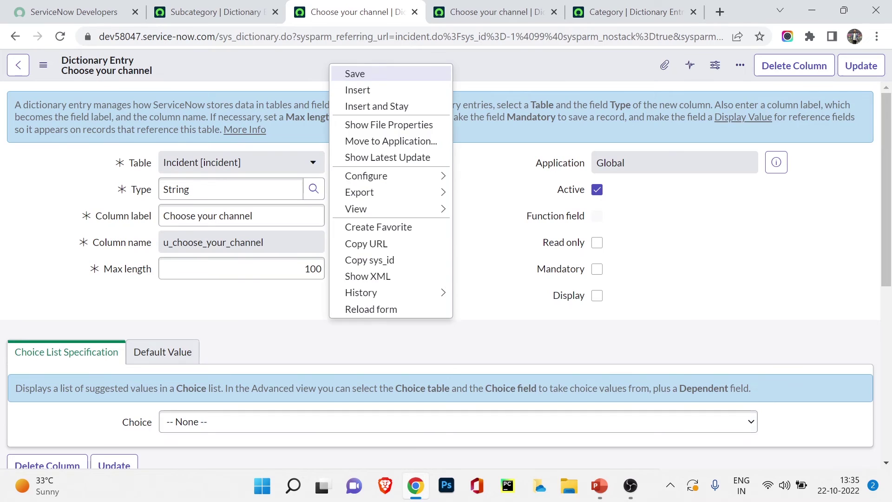
click(350, 73)
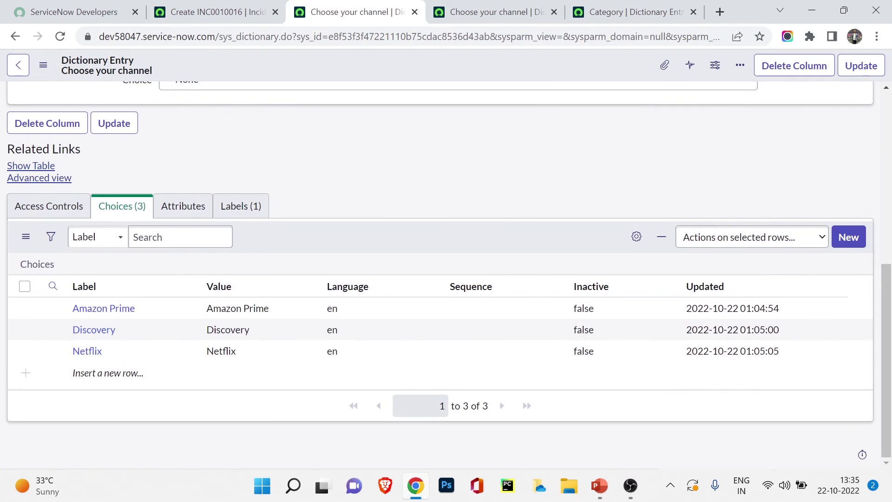
- Set the Choose your channel field's choice type to "Dropdown with -- None --" and update the dictionary entry
scroll(439, 274, up, 5)
click(458, 335)
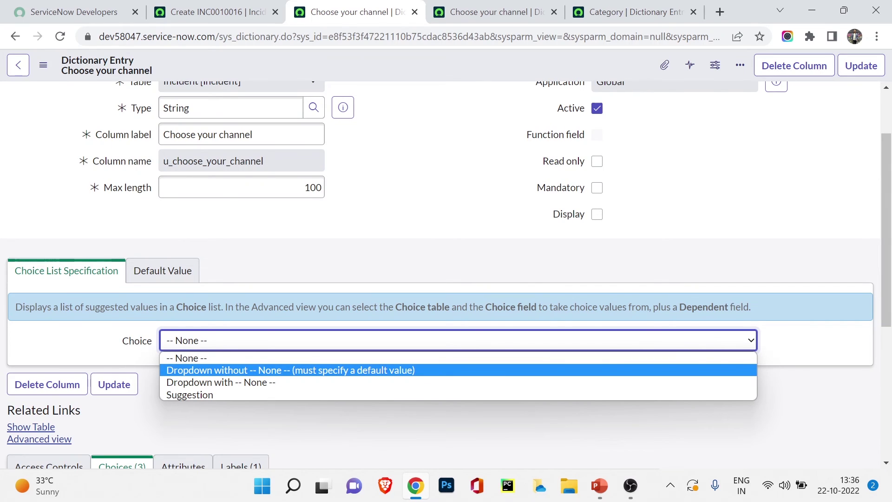
click(221, 382)
key(Down)
scroll(446, 274, up, 2)
click(860, 66)
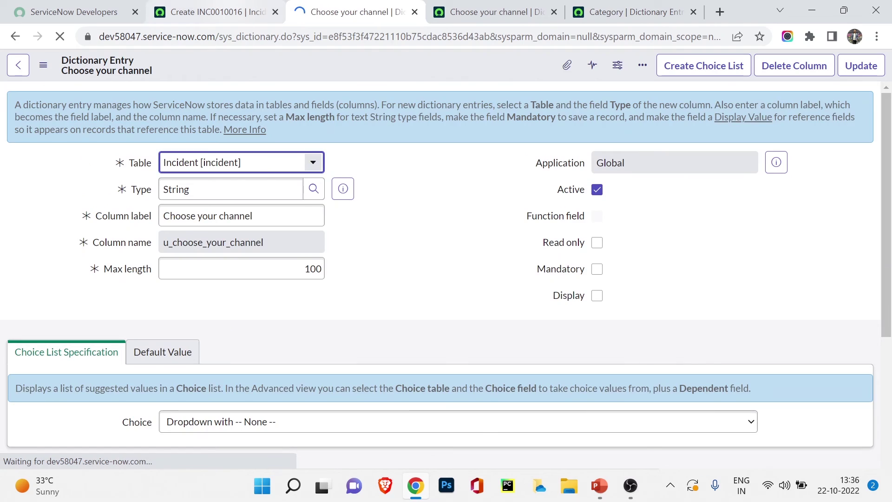
- Return to the new Incident record and reload its form, leaving without saving the current entries
click(217, 11)
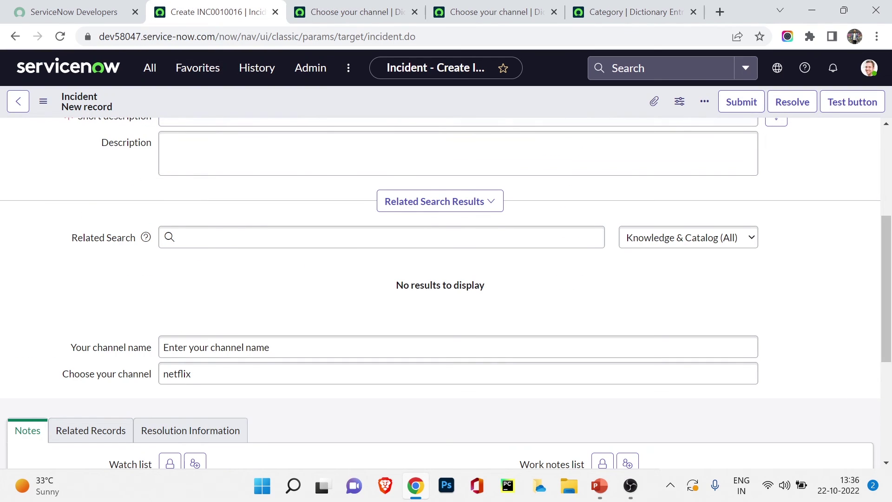
right_click(400, 104)
click(442, 216)
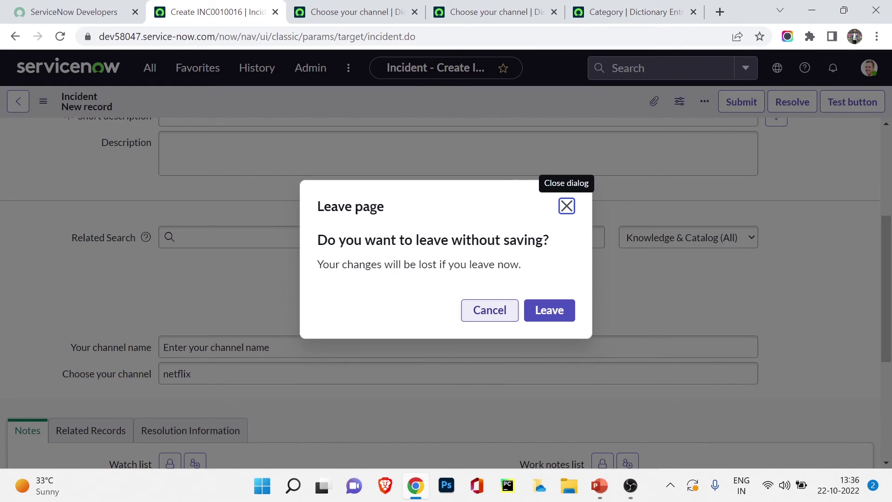
click(549, 310)
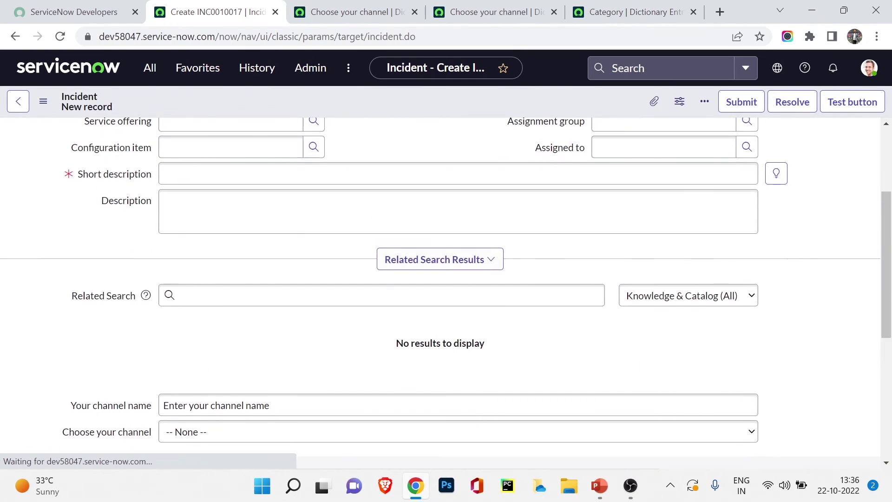
- Choose Netflix for the Choose your channel field on the new incident
click(457, 222)
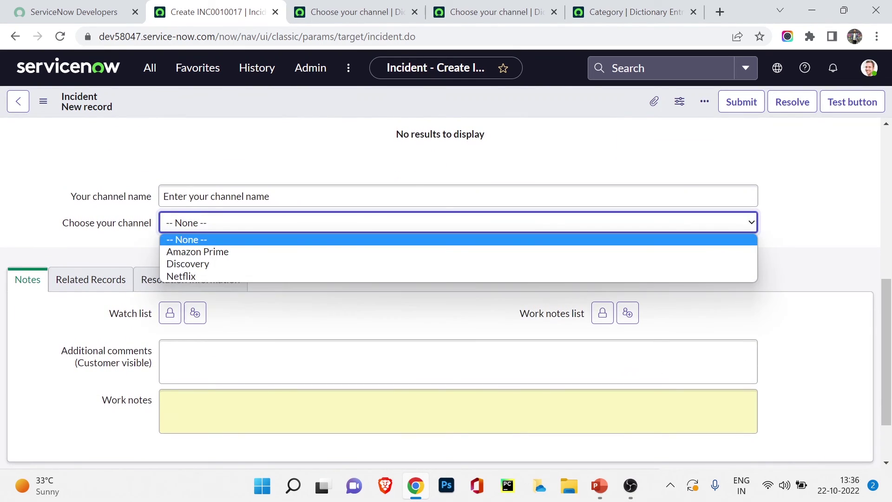
click(181, 276)
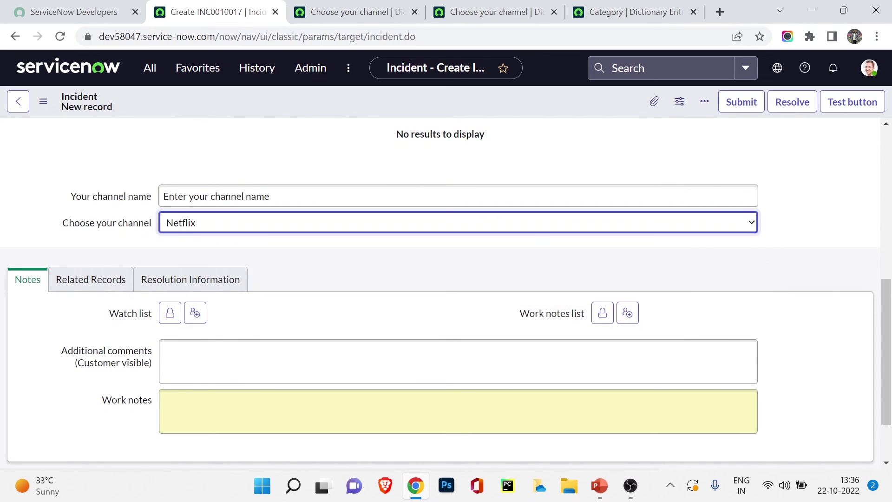
scroll(440, 293, up, 8)
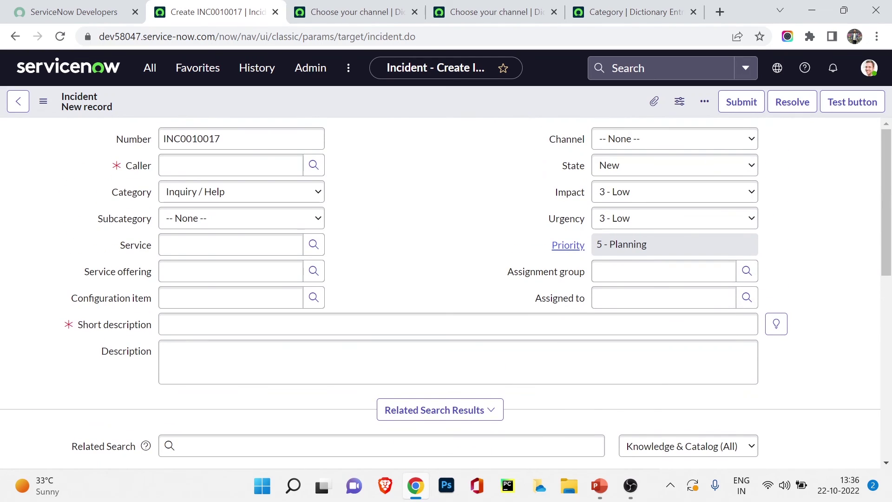